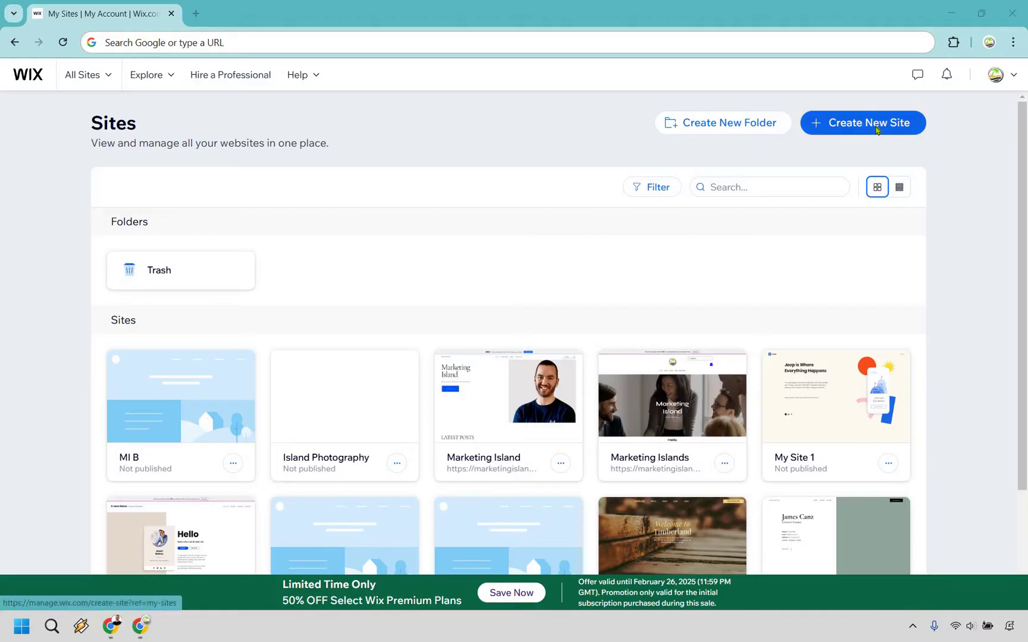
# Step: Start a new site from the Wix Sites page to reach the AI setup prompt
pyautogui.click(870, 124)
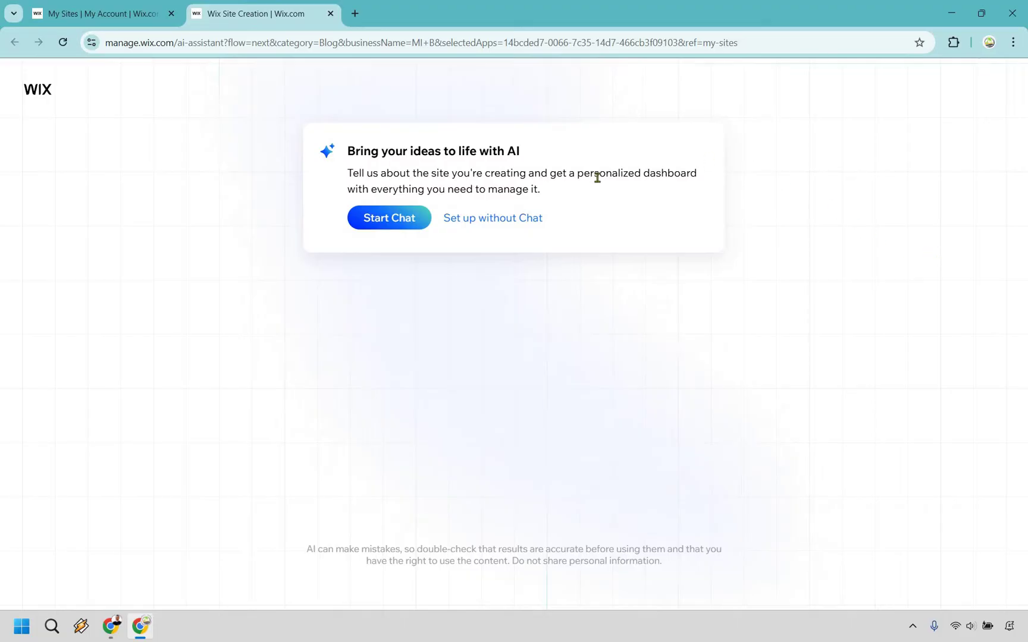
# Step: Skip the AI chat, choose Blog as the site type, and name it Marketing Island Blog
pyautogui.click(503, 222)
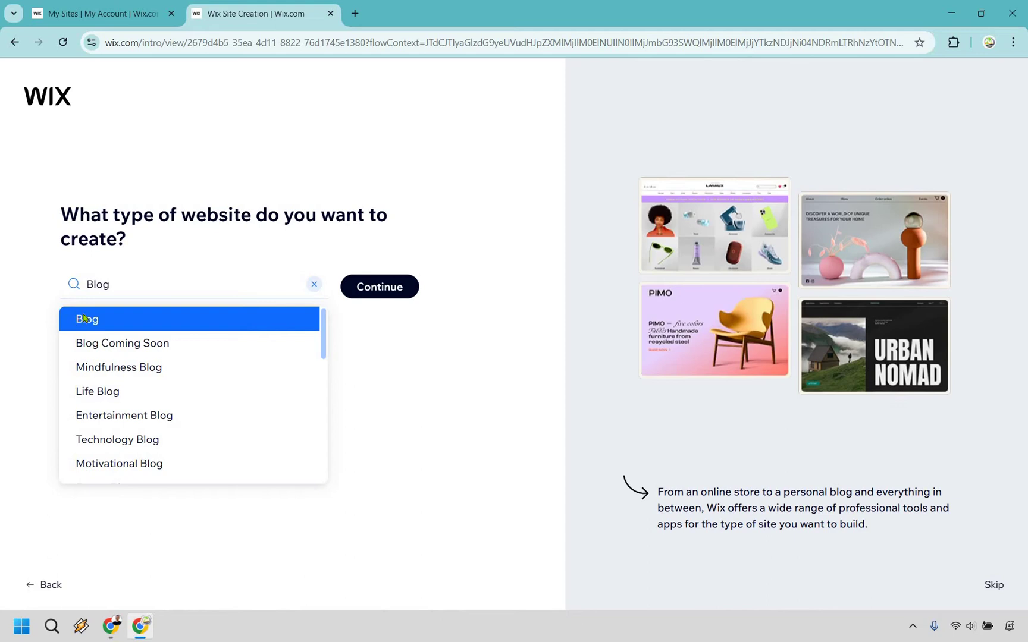
pyautogui.click(171, 313)
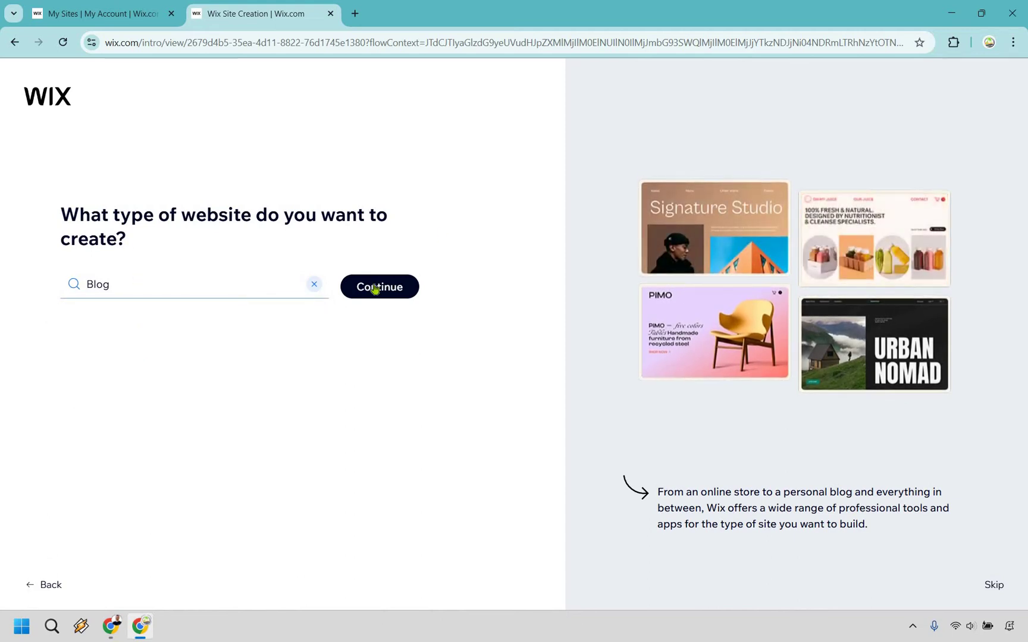
pyautogui.click(374, 288)
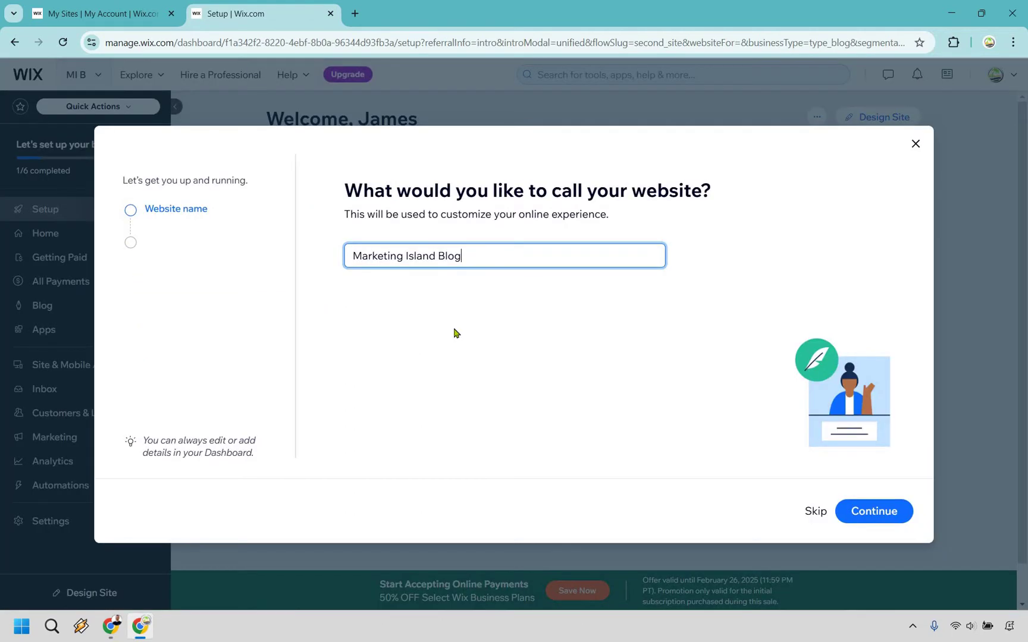
pyautogui.click(456, 333)
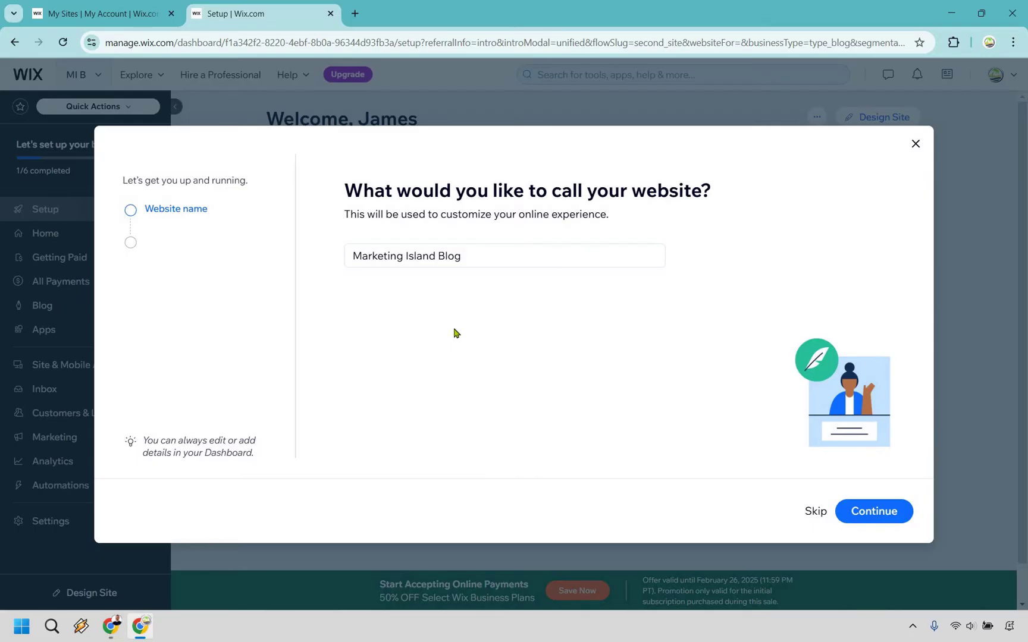
pyautogui.click(895, 518)
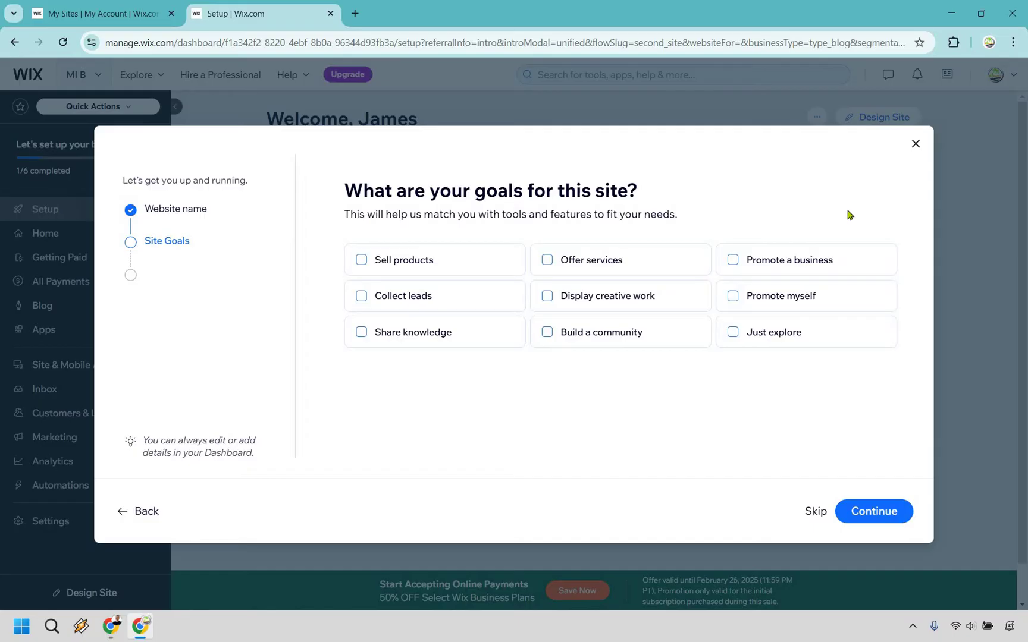
# Step: Skip the goals, drop Instagram Feed so only Blog is added, and reach the dashboard
pyautogui.click(874, 511)
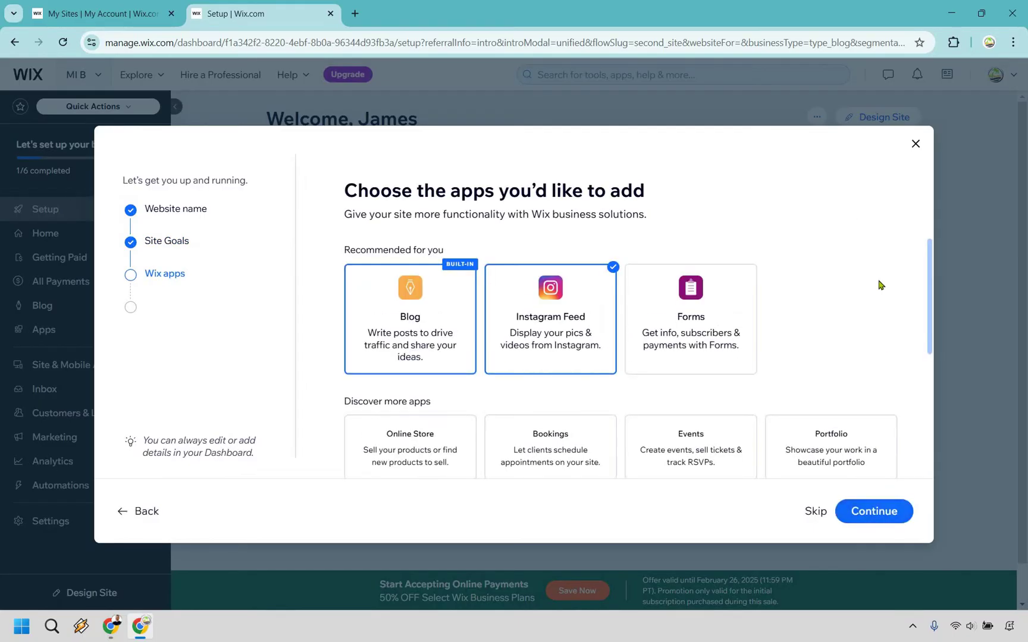
pyautogui.click(529, 307)
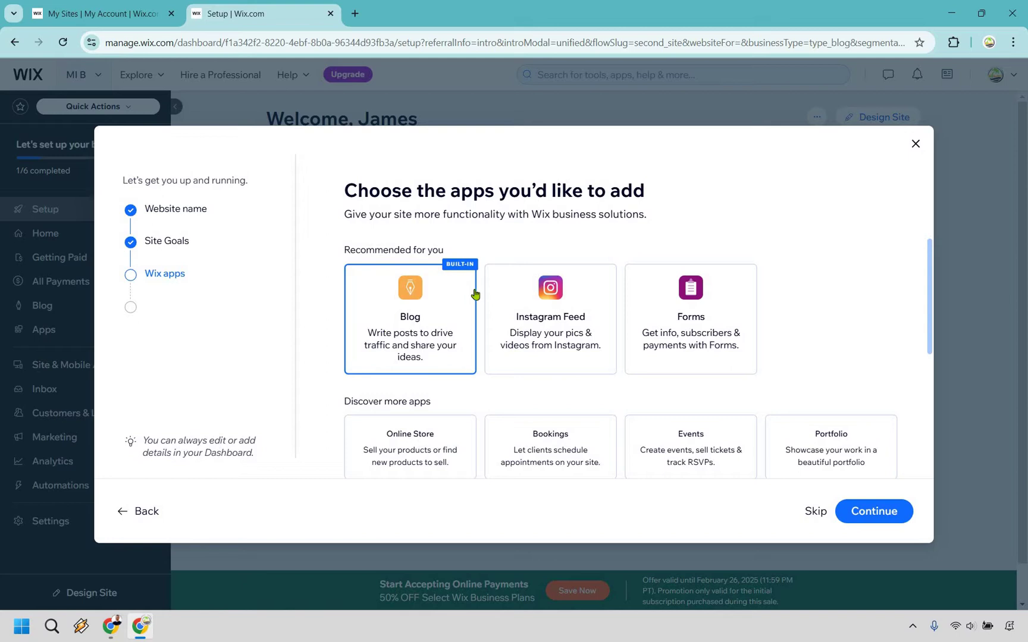
pyautogui.click(883, 516)
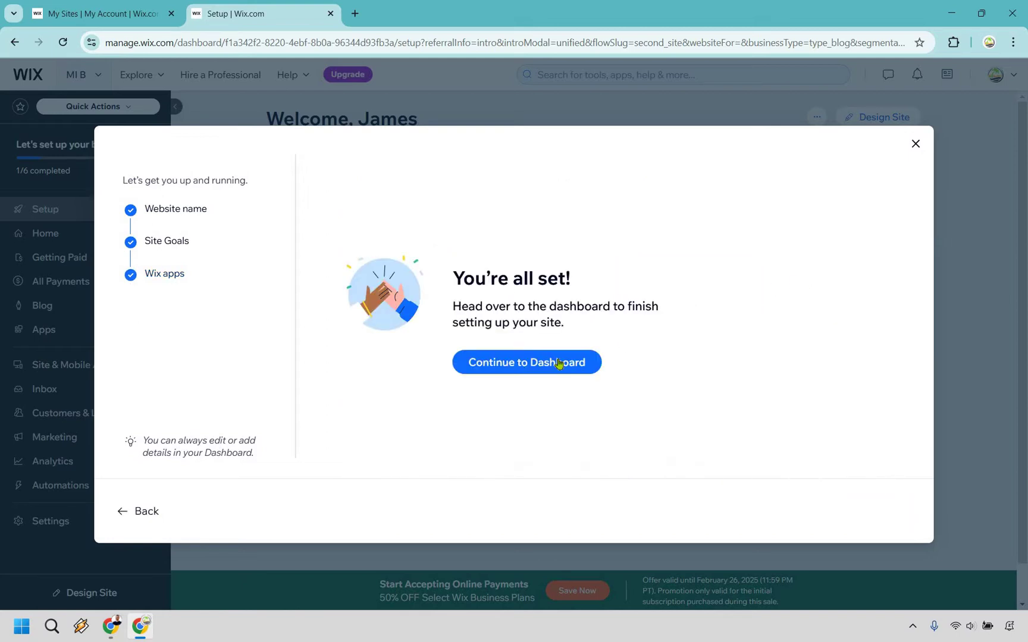
pyautogui.click(564, 363)
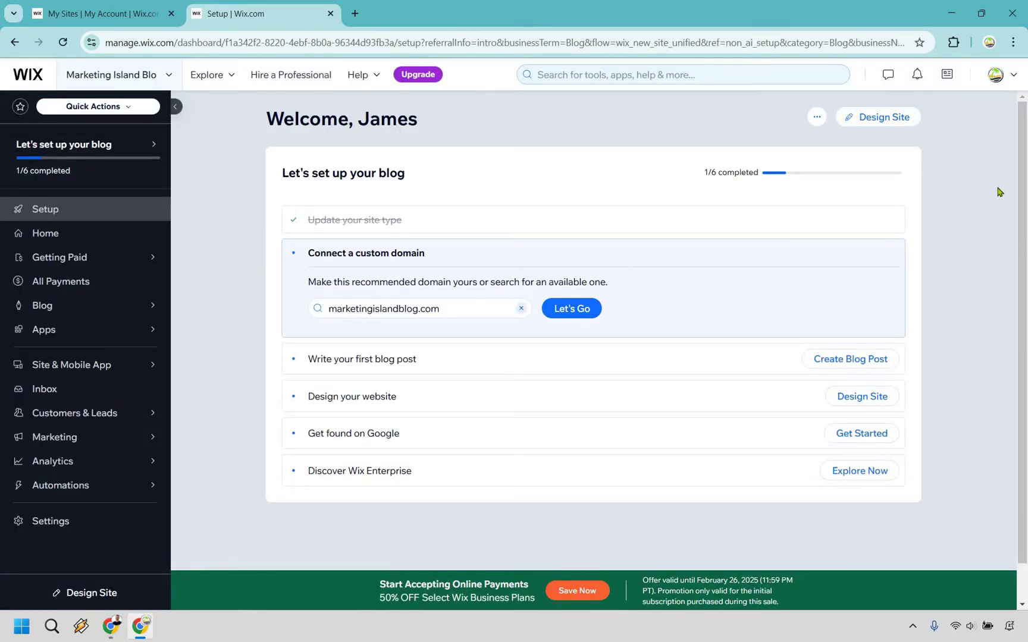
# Step: Open the blog template gallery from Design Site and go to page 3
pyautogui.click(891, 119)
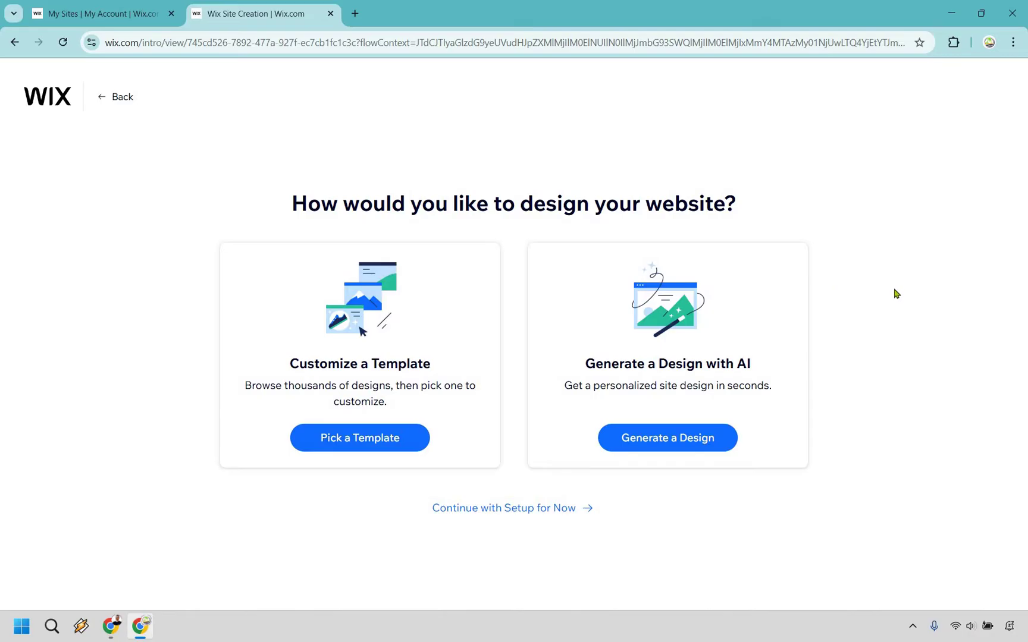
pyautogui.click(343, 438)
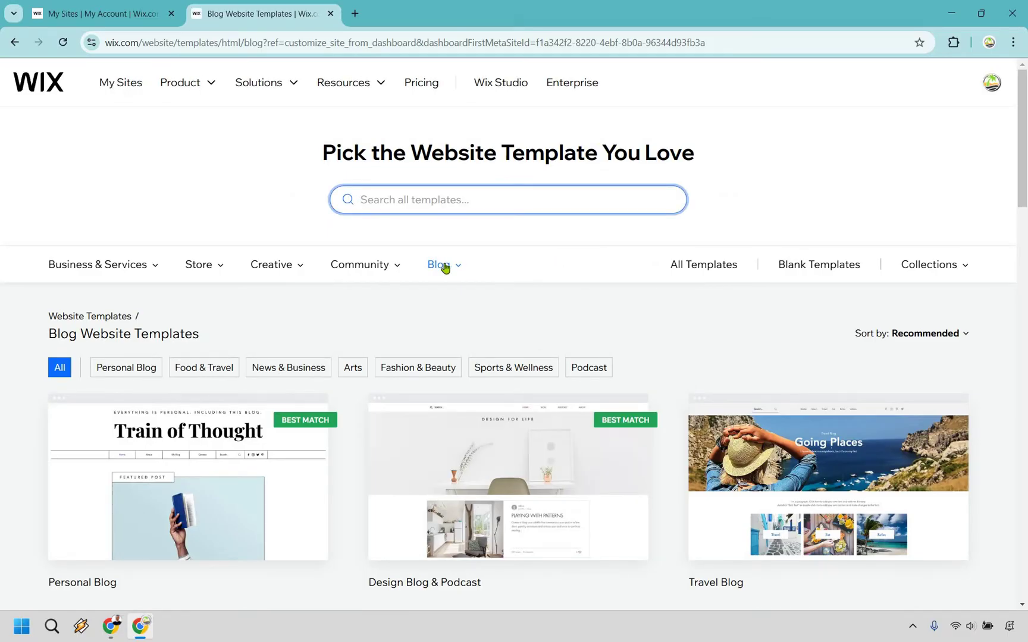
pyautogui.moveTo(442, 268)
pyautogui.scroll(-2, 1000, 236)
pyautogui.scroll(-4, 1005, 211)
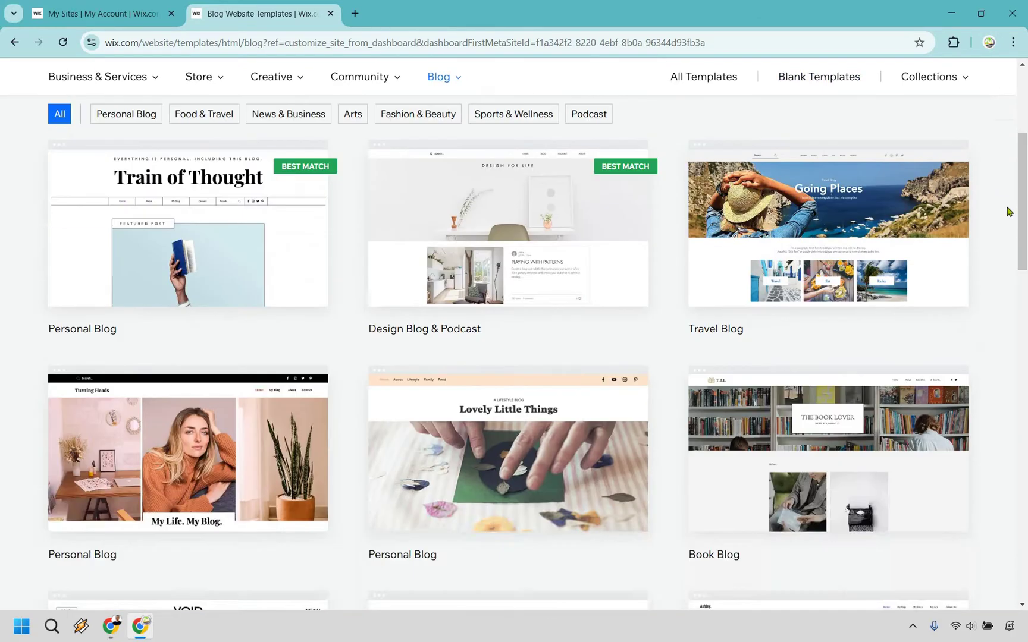
pyautogui.scroll(-4, 1006, 211)
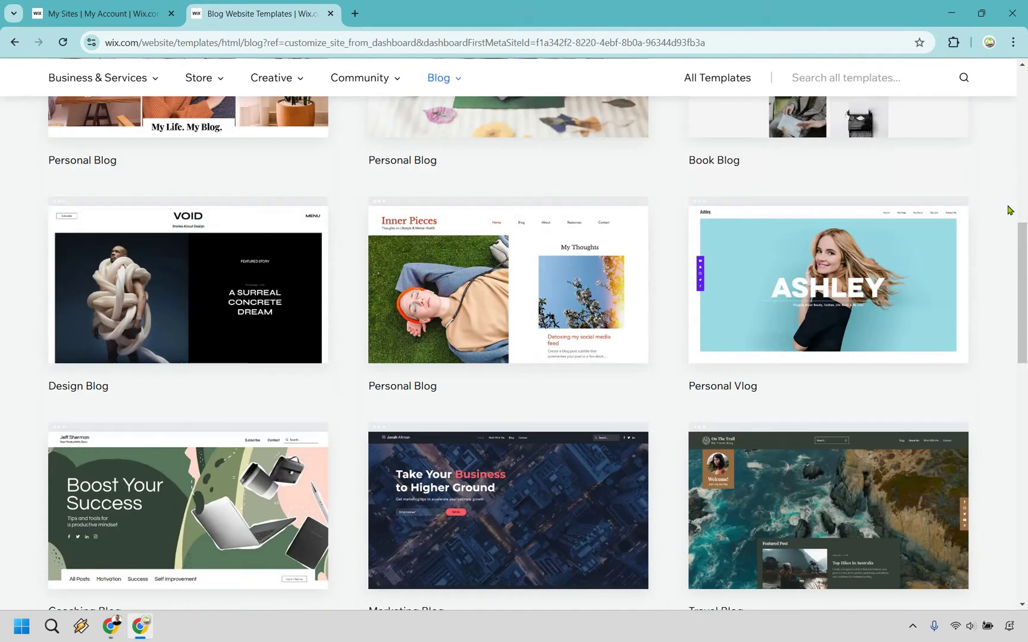
pyautogui.scroll(-1, 1004, 193)
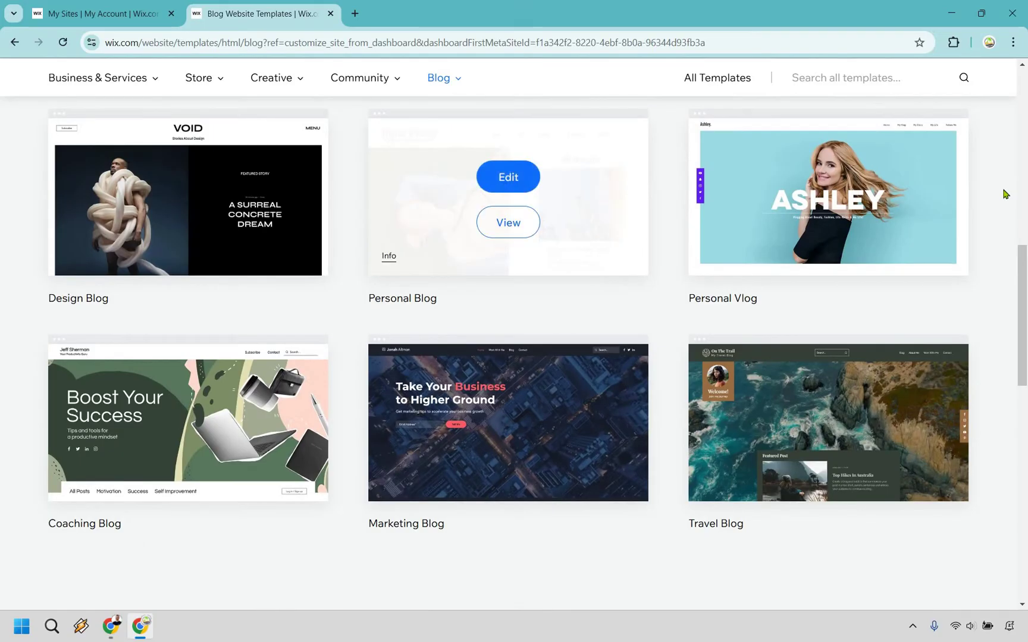
pyautogui.scroll(-3, 702, 293)
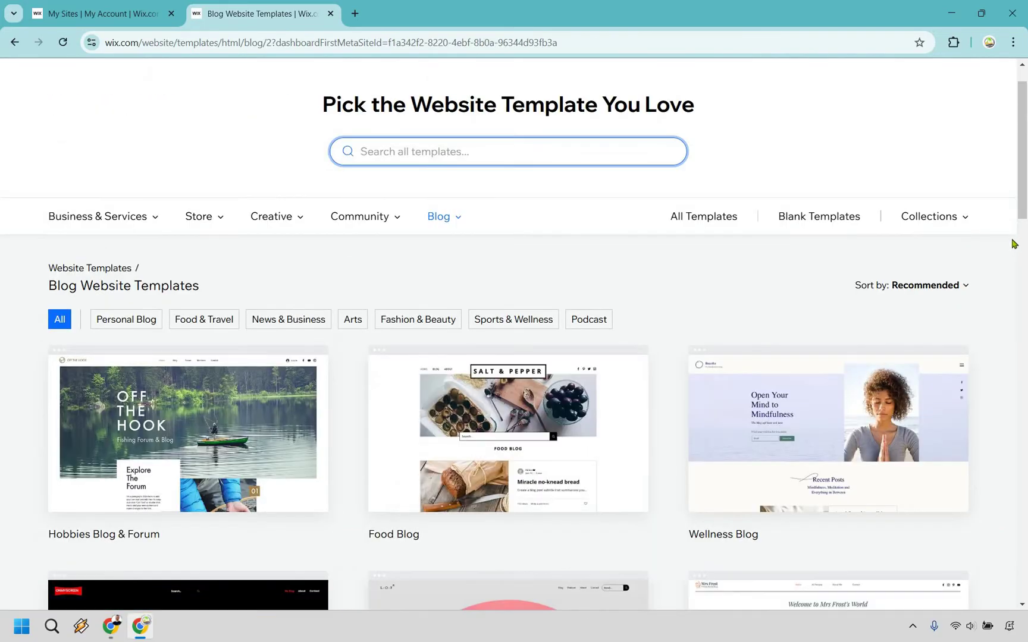
pyautogui.scroll(-7, 1013, 244)
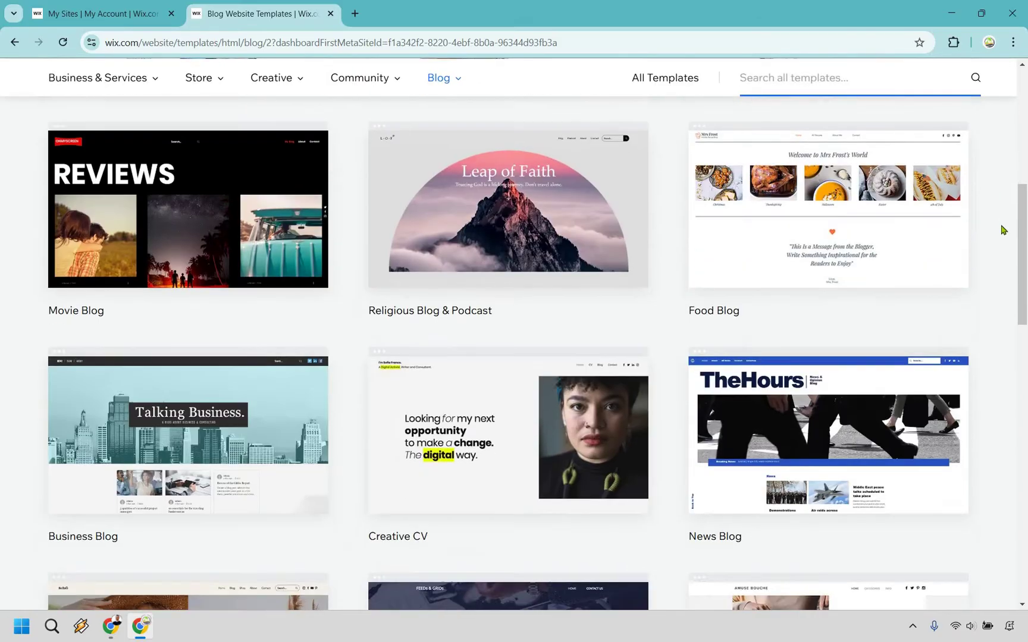
pyautogui.scroll(-6, 1003, 230)
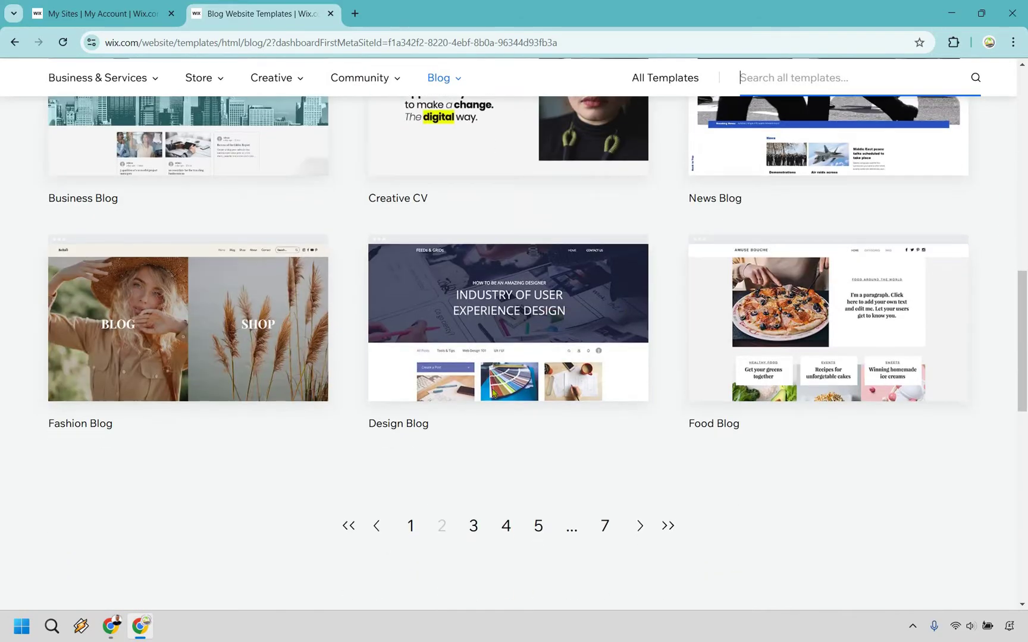
pyautogui.scroll(-2, 493, 392)
pyautogui.click(476, 396)
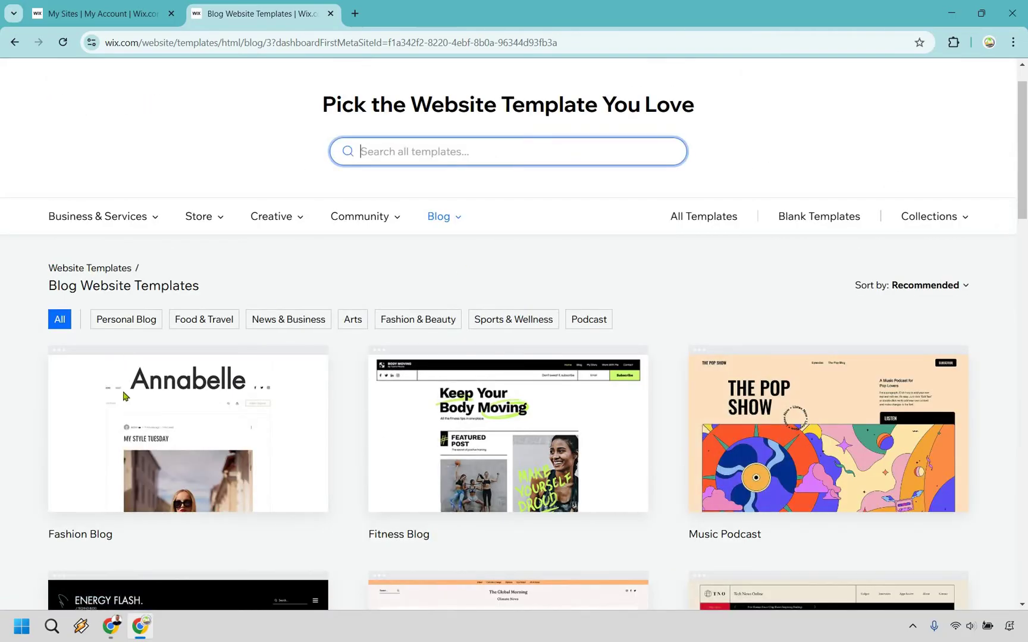
# Step: Look over the Fashion Blog template card on the third page
pyautogui.scroll(-1, 123, 396)
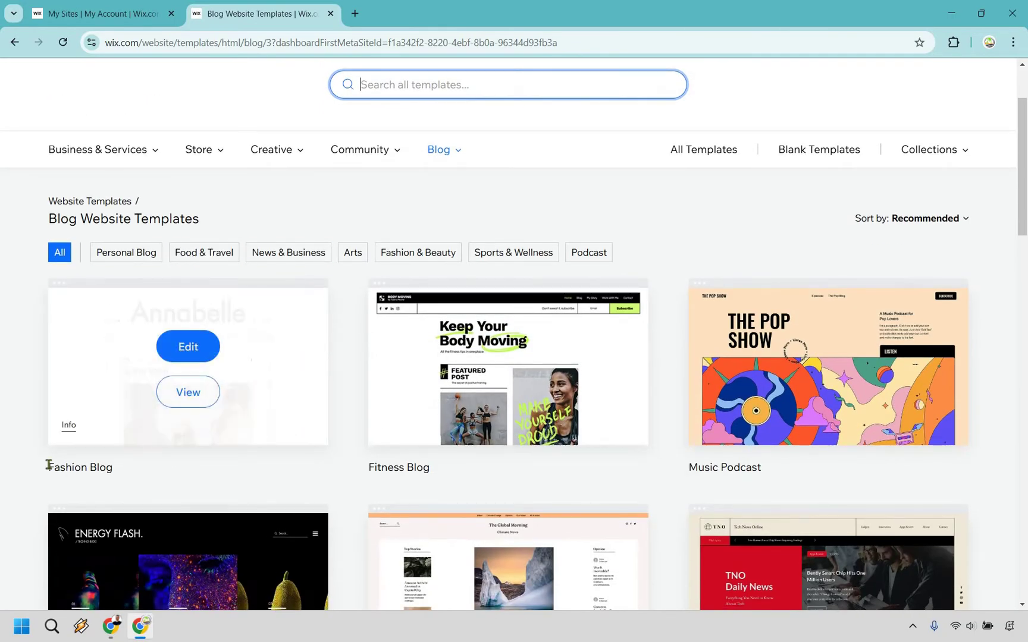
pyautogui.tripleClick(113, 471)
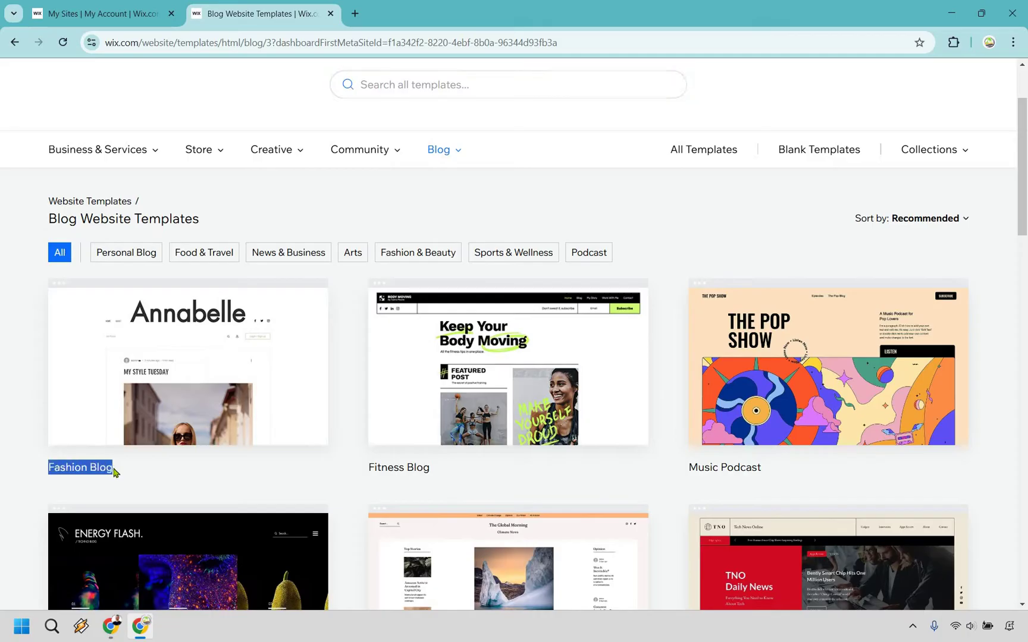
pyautogui.click(115, 471)
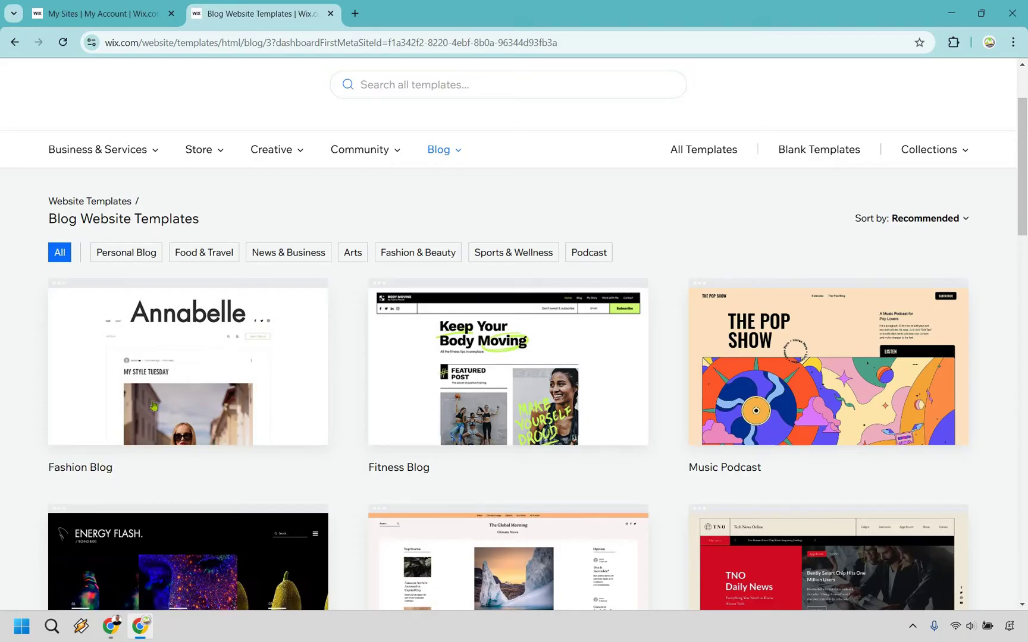
pyautogui.moveTo(93, 414)
pyautogui.scroll(-2, 650, 322)
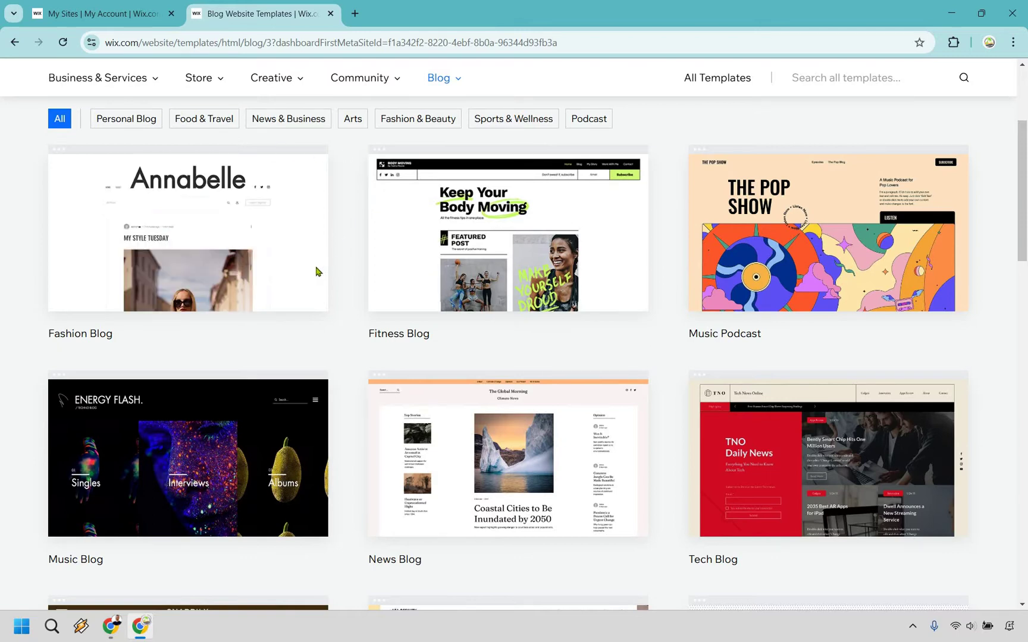
pyautogui.moveTo(195, 259)
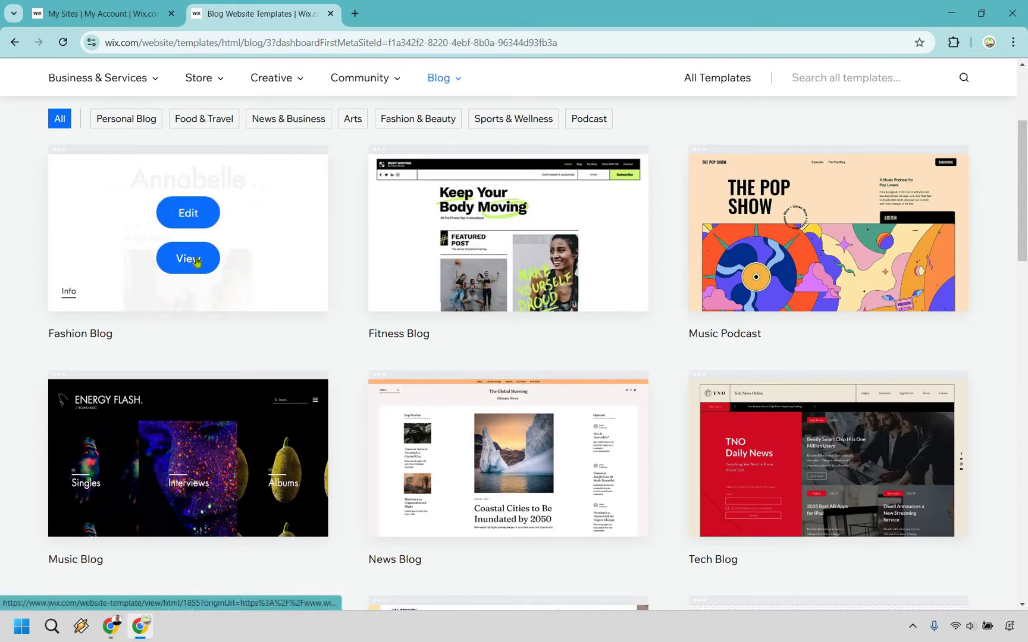
# Step: Preview the Annabelle Fashion Blog template and scroll through its My Style Tuesday post
pyautogui.click(196, 260)
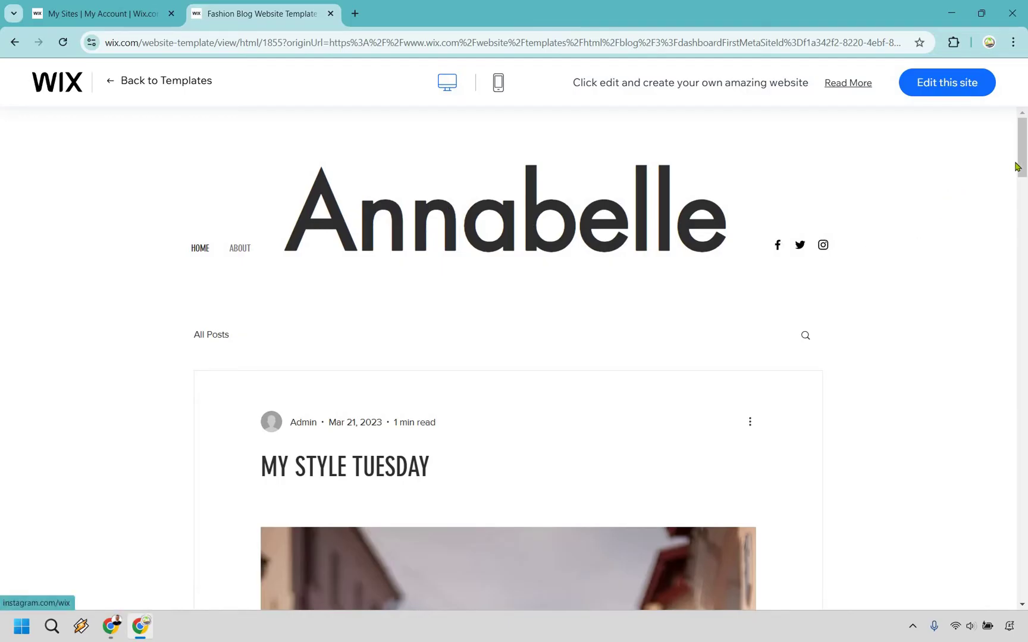
pyautogui.scroll(-2, 1018, 166)
pyautogui.scroll(-15, 1026, 382)
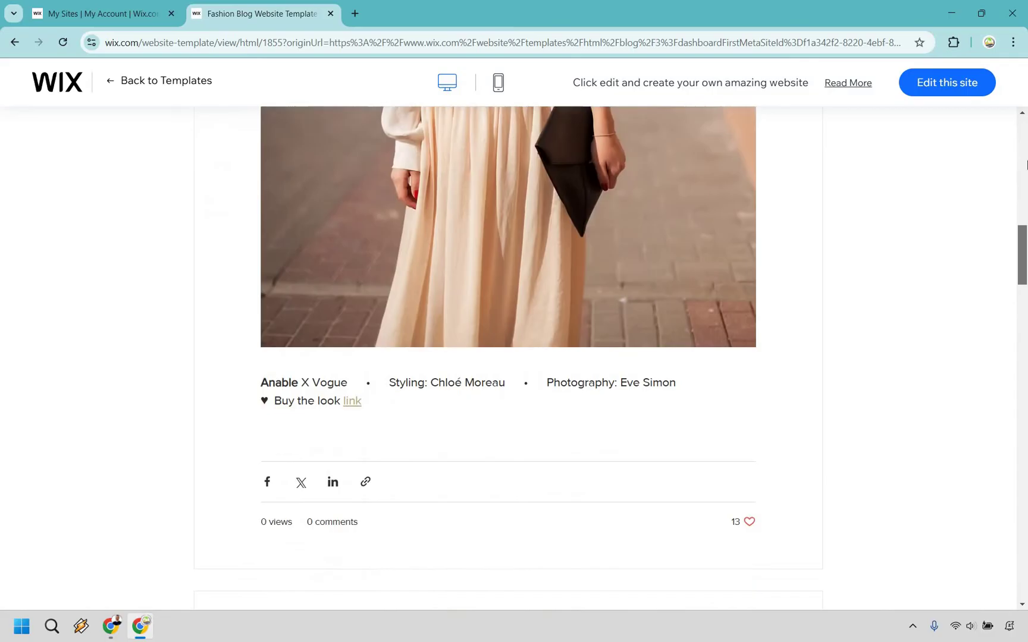
pyautogui.scroll(17, 987, 161)
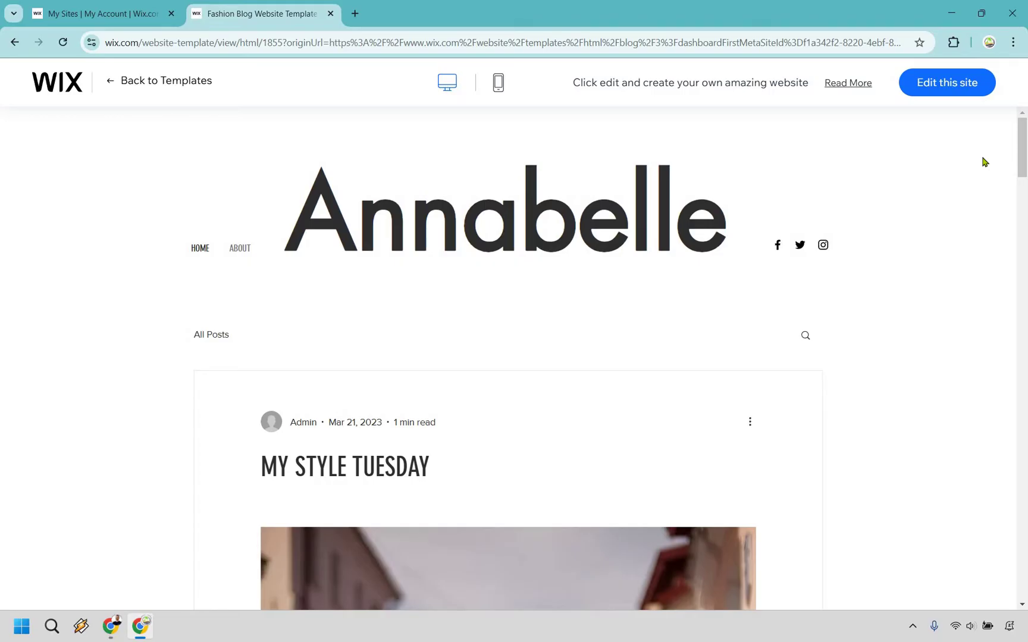
pyautogui.click(953, 90)
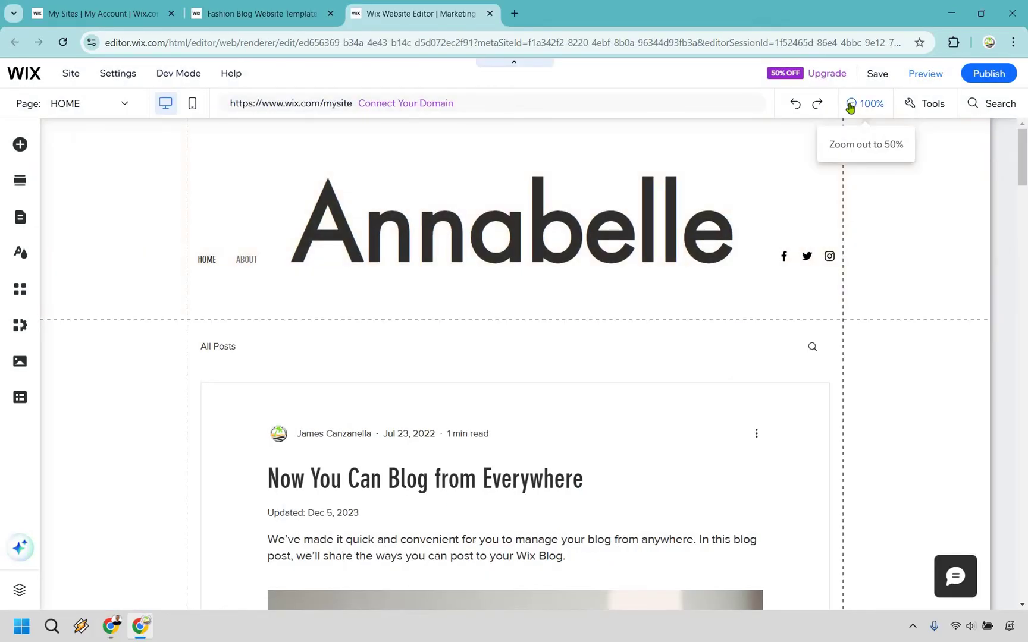
pyautogui.click(852, 105)
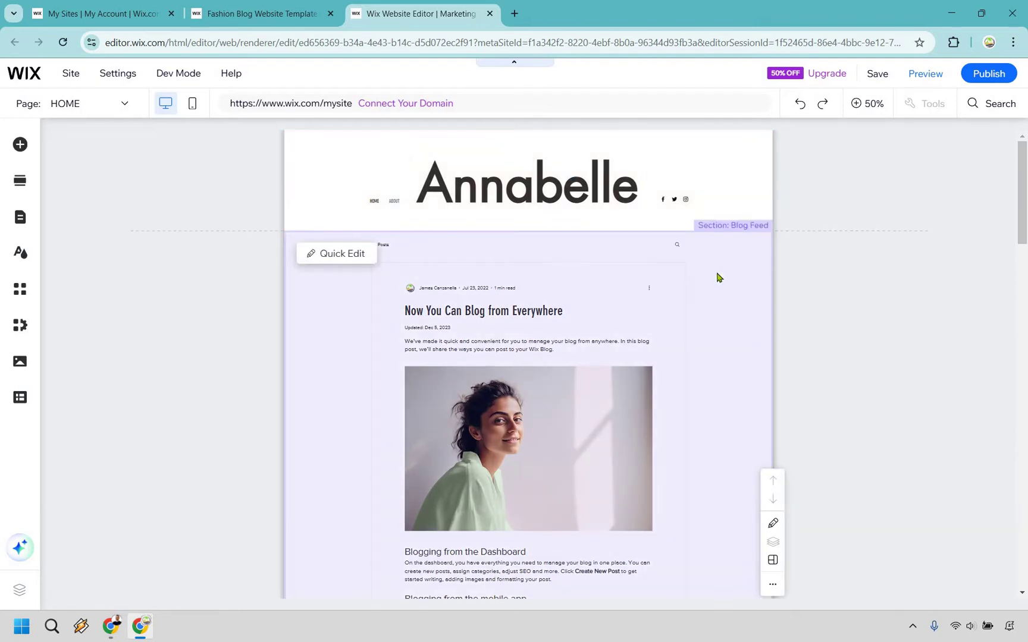
pyautogui.scroll(-8, 716, 264)
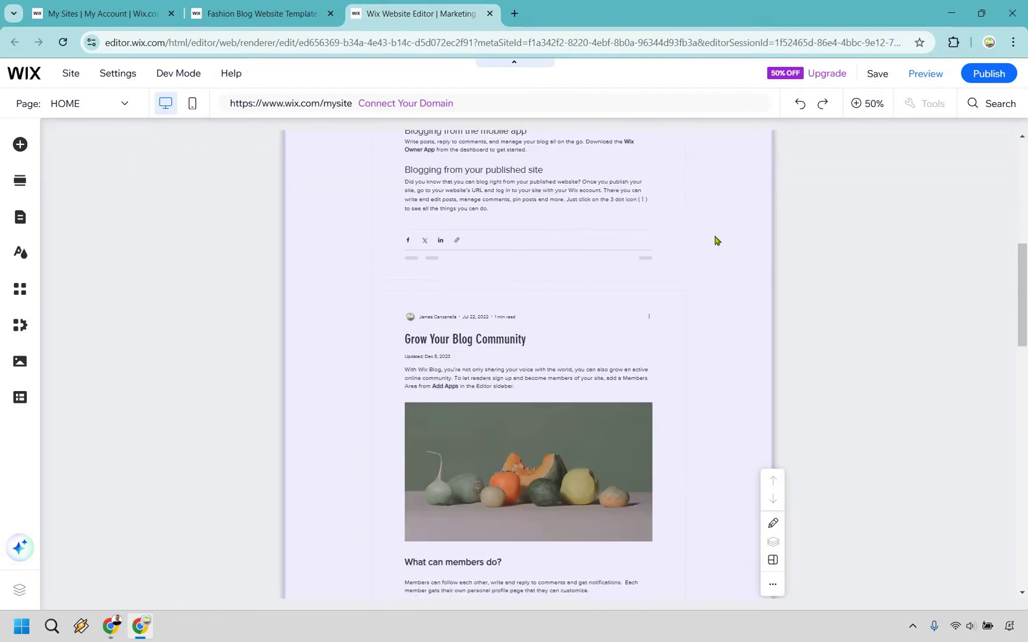
pyautogui.scroll(-10, 711, 235)
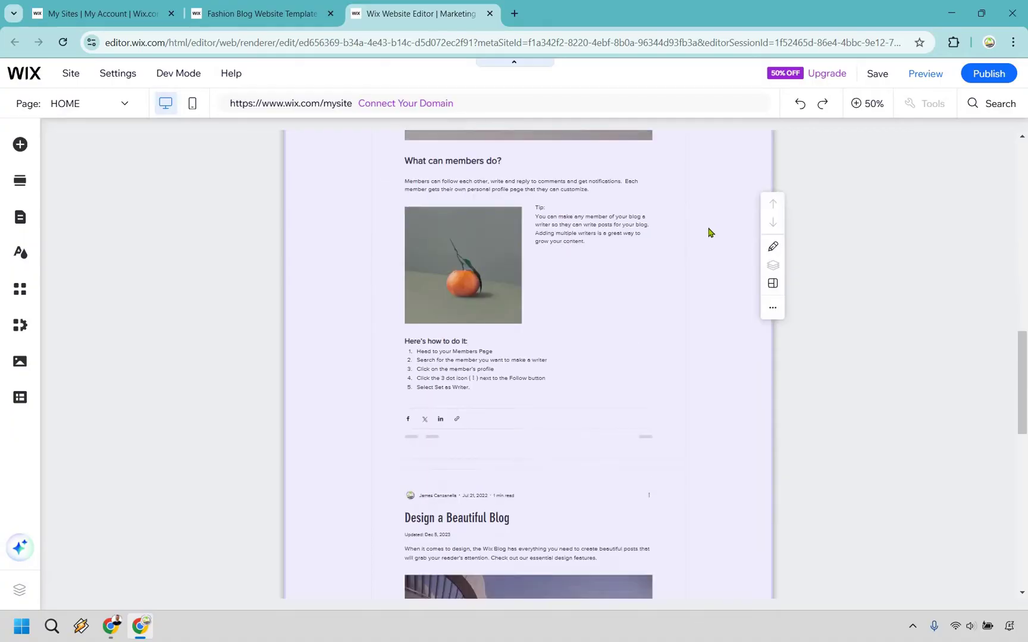
pyautogui.scroll(-10, 709, 231)
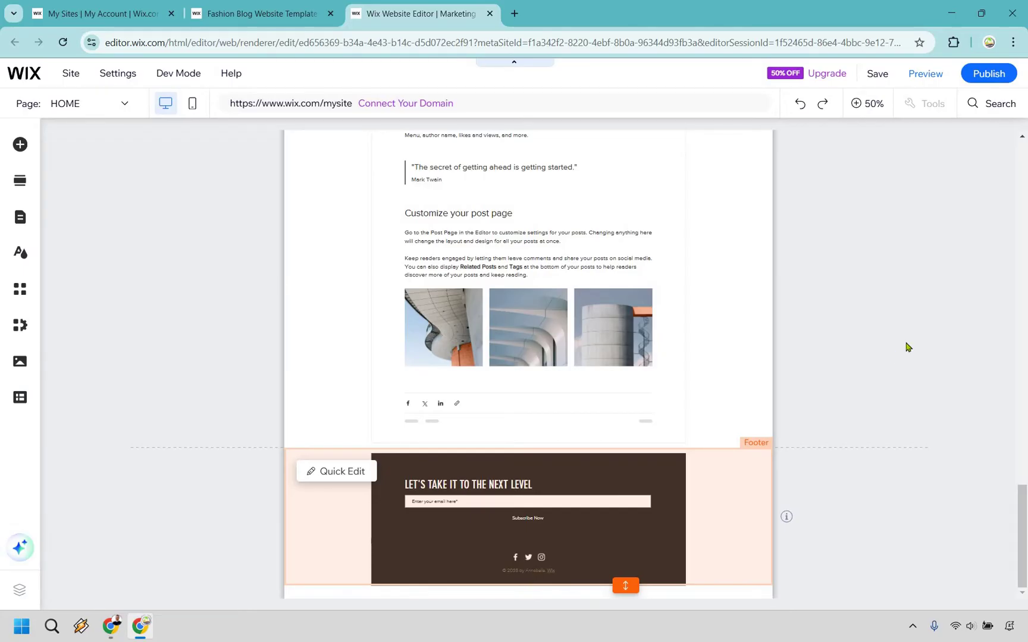
pyautogui.scroll(15, 907, 347)
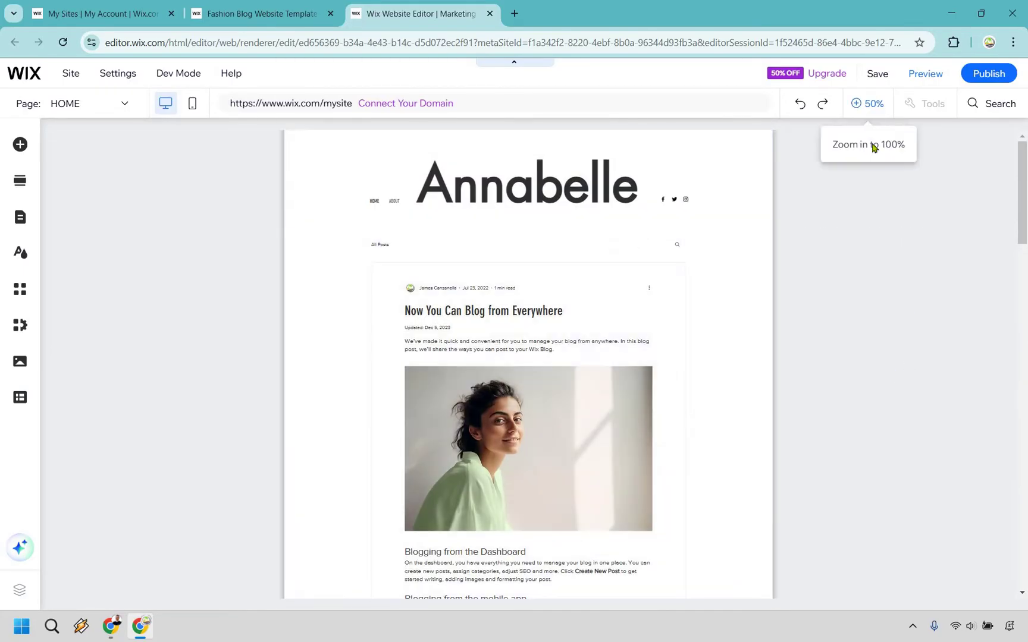
pyautogui.click(537, 235)
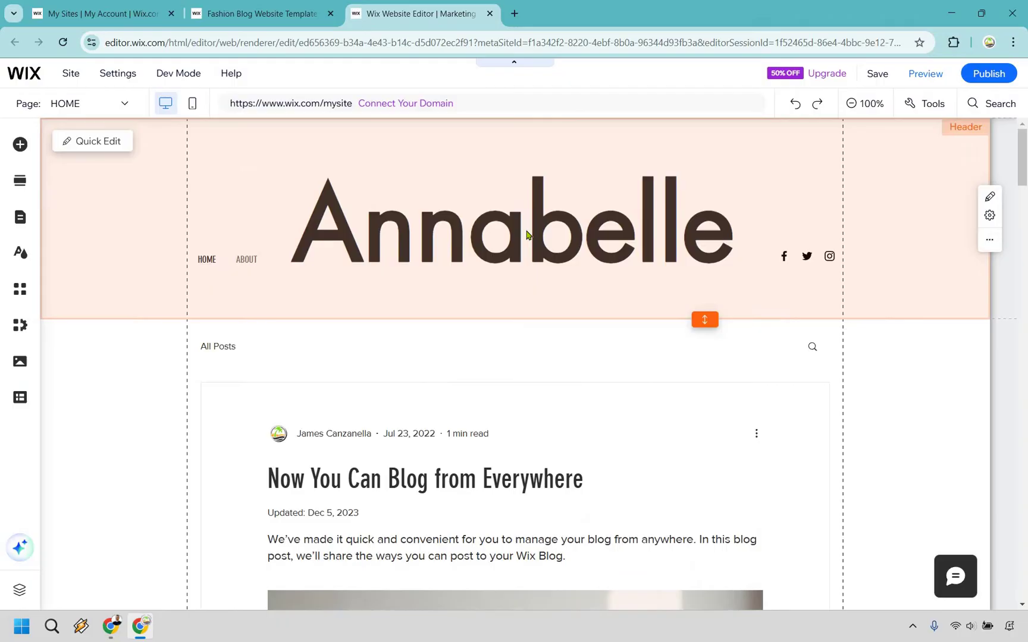
# Step: Rename the Annabelle header title to MIsland
pyautogui.click(515, 201)
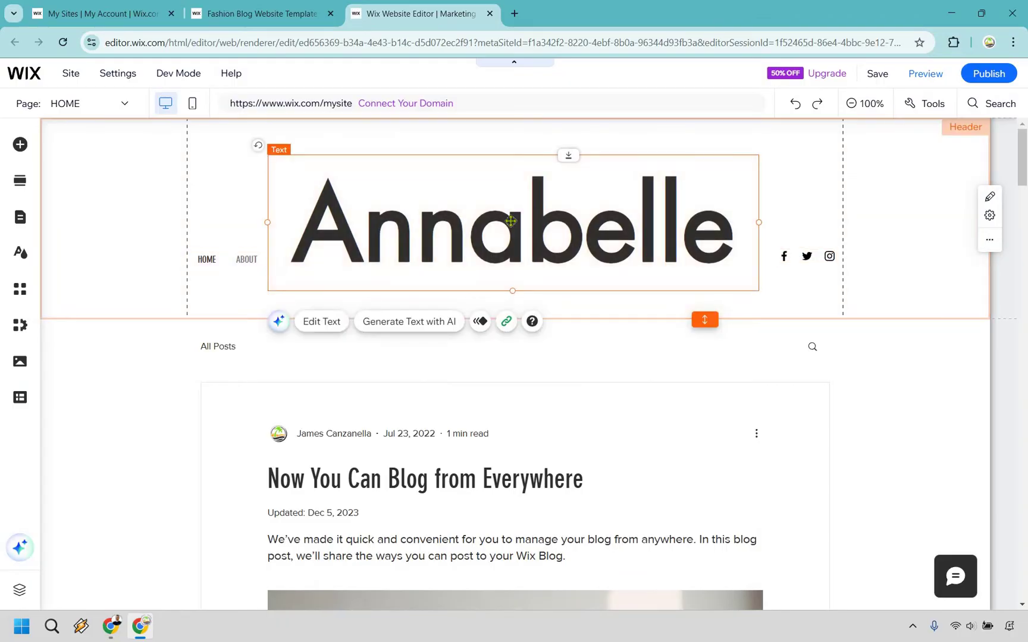
pyautogui.doubleClick(508, 216)
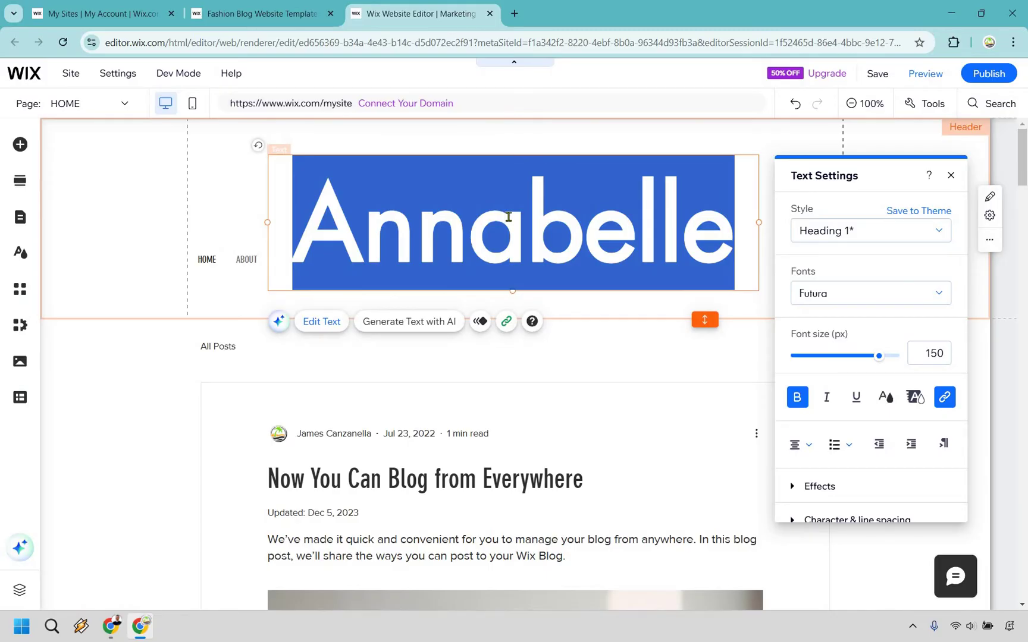
pyautogui.write('MIsland')
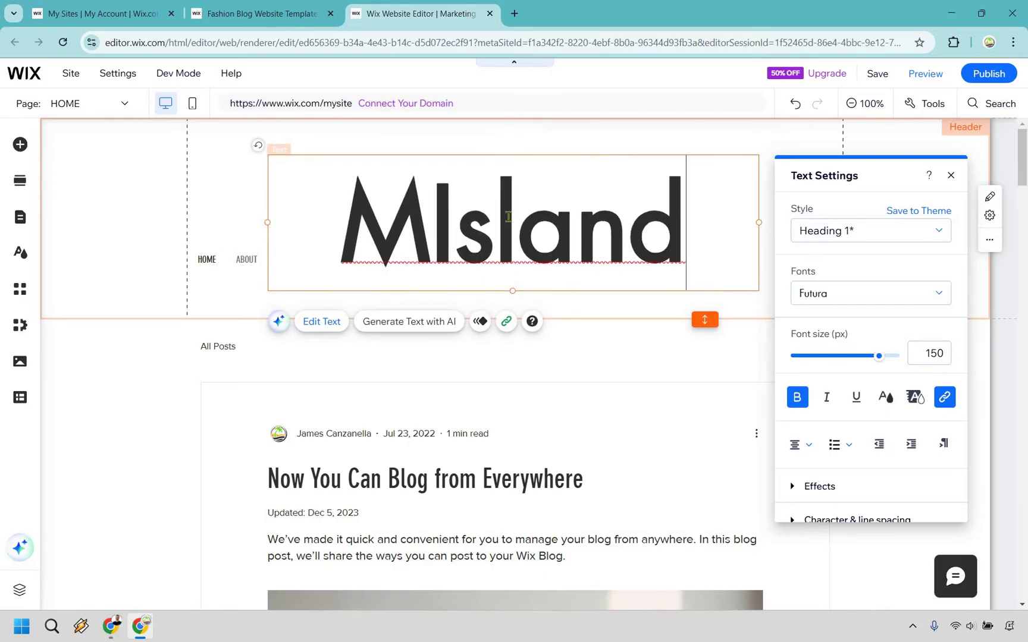
# Step: Upload MI Logo 2.png as an image and place it at the header's top-left
pyautogui.click(20, 144)
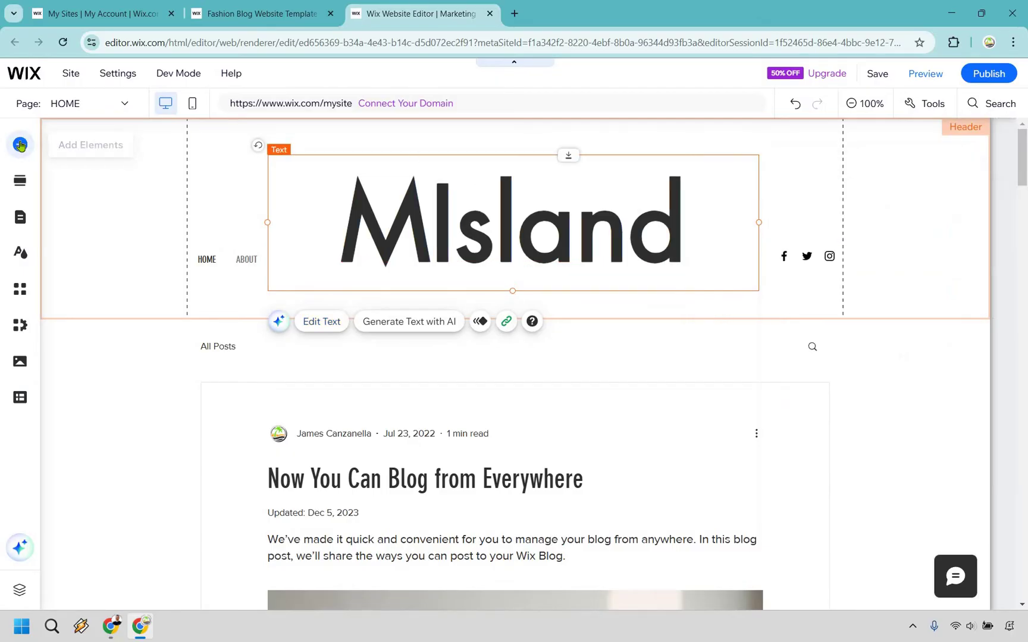
pyautogui.click(67, 192)
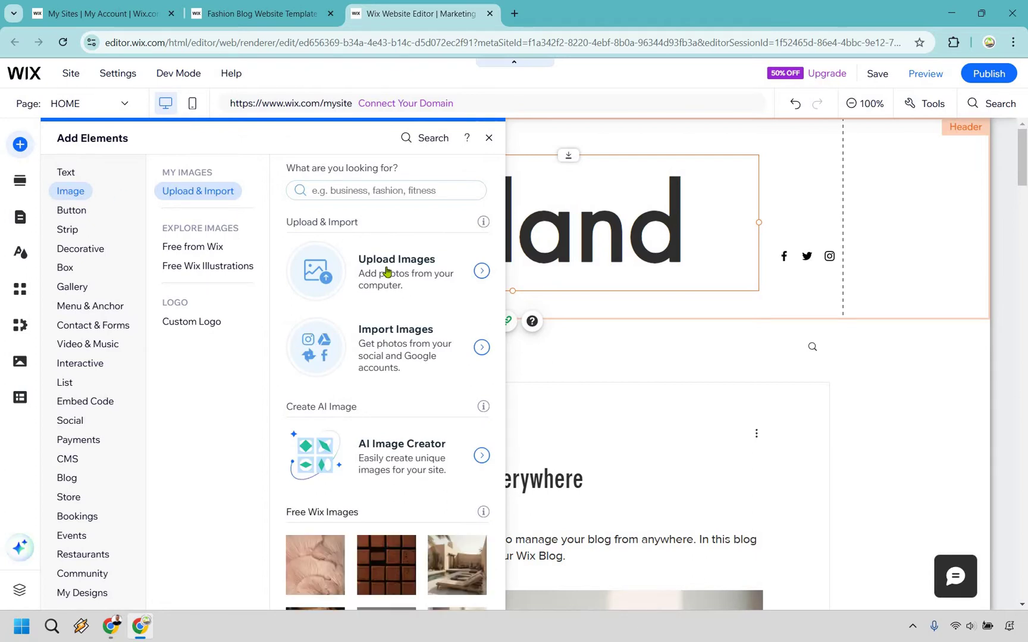
pyautogui.click(481, 272)
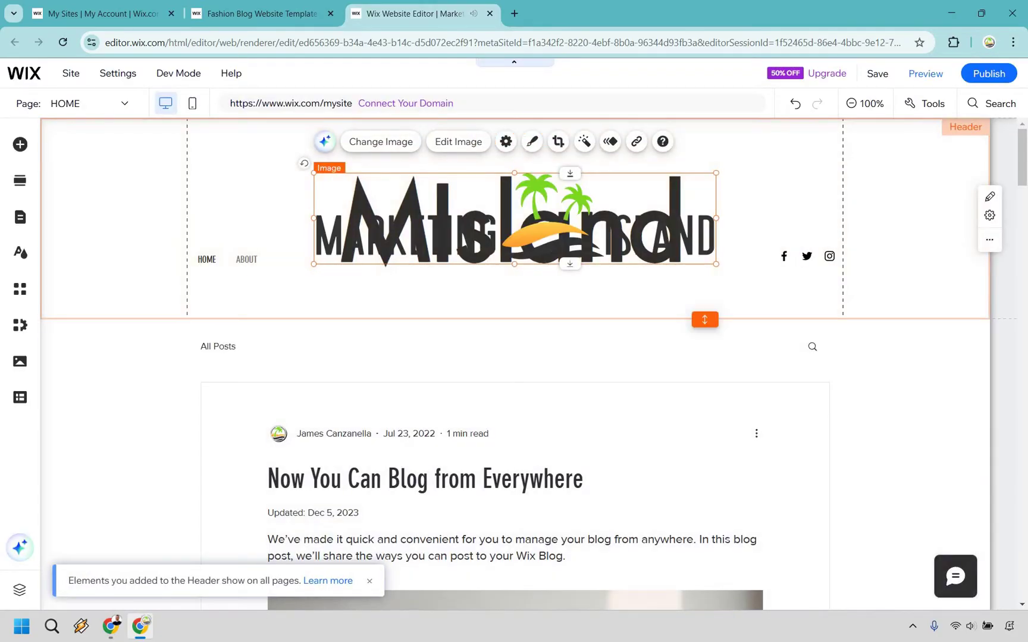
pyautogui.moveTo(515, 218)
pyautogui.mouseDown()
pyautogui.moveTo(343, 217)
pyautogui.moveTo(274, 194)
pyautogui.mouseUp()
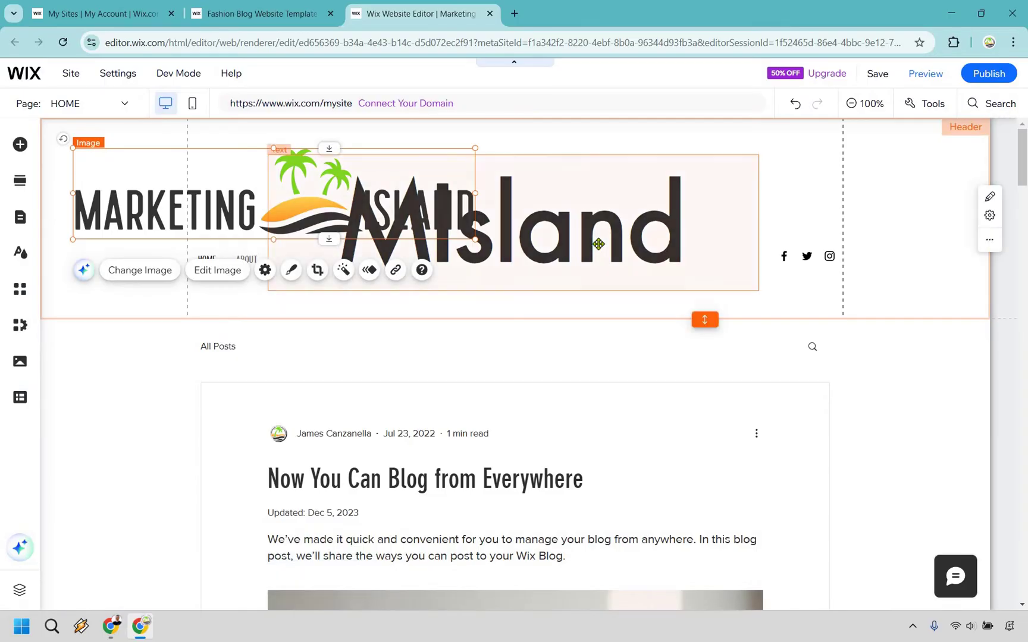
# Step: Delete the MIsland title and move the MARKETING ISLAND logo to the header centre
pyautogui.click(598, 244)
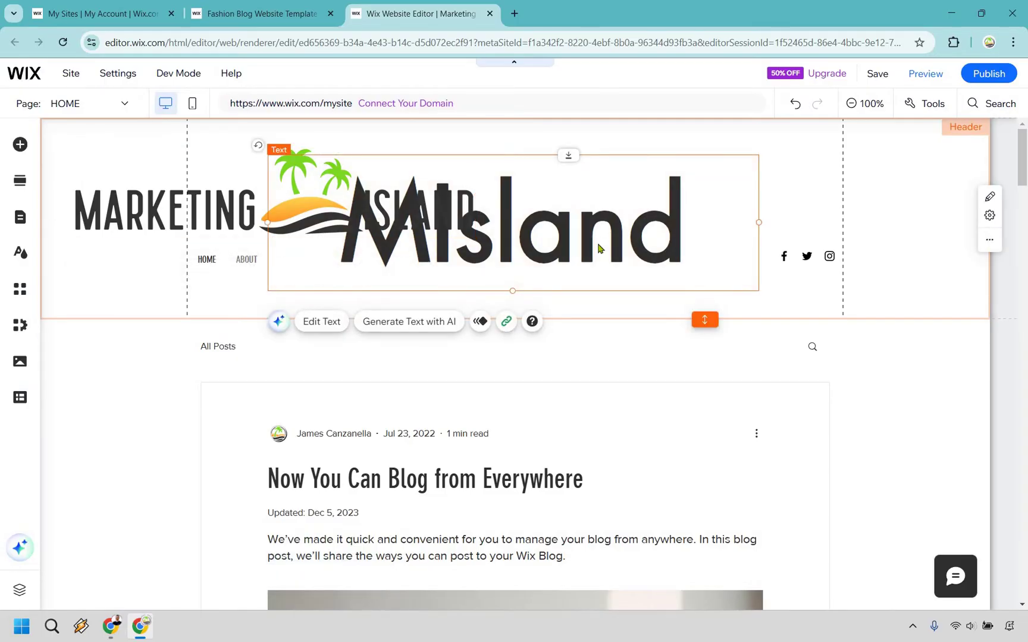
pyautogui.press('Delete')
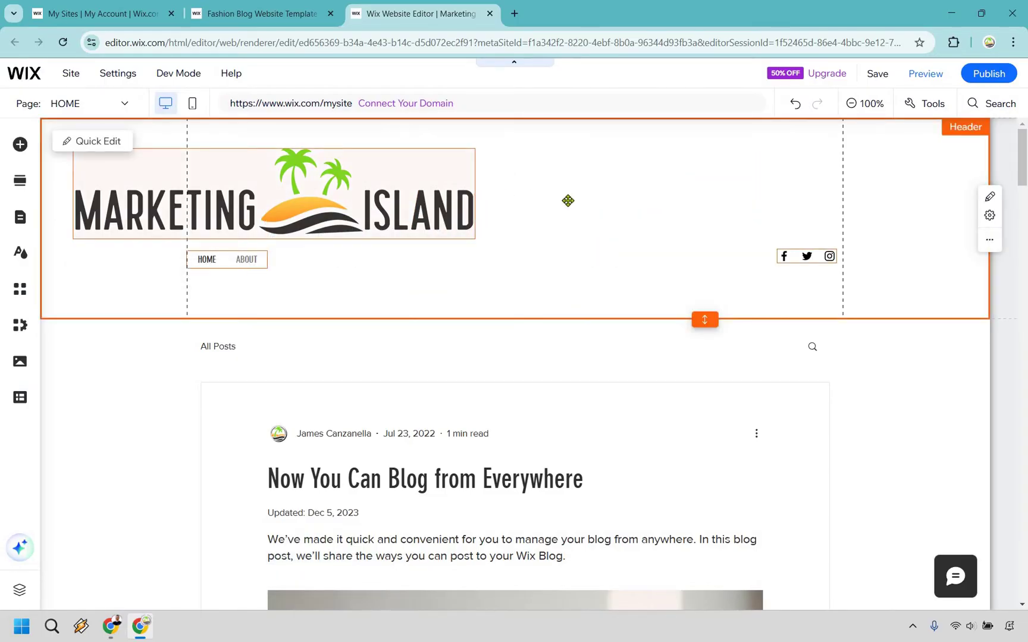
pyautogui.moveTo(357, 211); pyautogui.dragTo(584, 223)
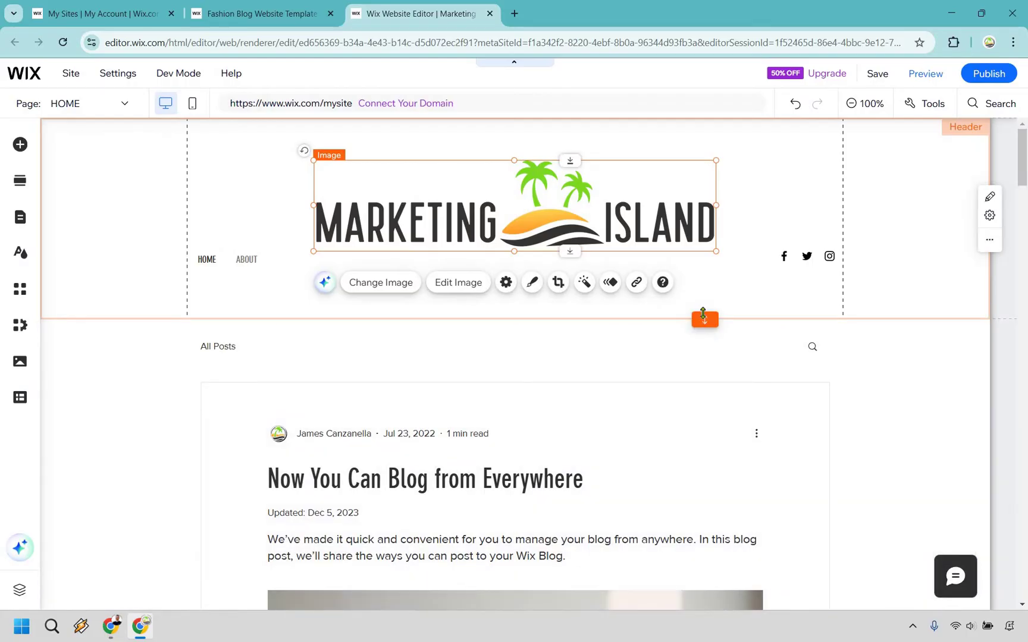
# Step: Shorten the header and raise the logo, HOME/ABOUT menu and social icons
pyautogui.click(703, 281)
pyautogui.moveTo(704, 319); pyautogui.dragTo(703, 275)
pyautogui.moveTo(631, 191); pyautogui.dragTo(631, 183)
pyautogui.press('Up')
pyautogui.press('Up')
pyautogui.press('Up')
pyautogui.press('Up')
pyautogui.press('Up')
pyautogui.press('Up')
pyautogui.press('Up')
pyautogui.press('Up')
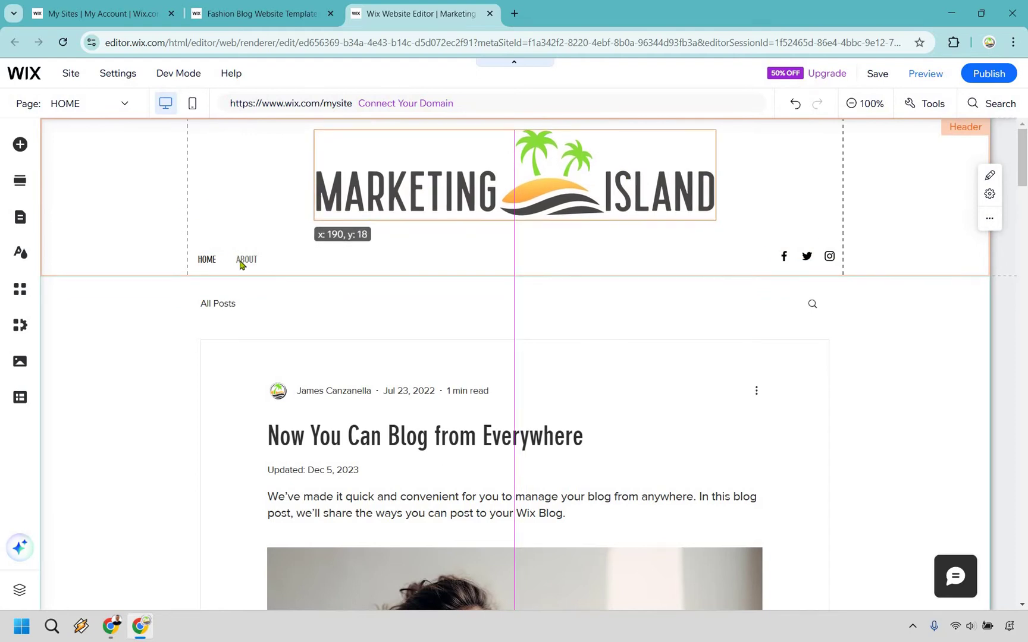
pyautogui.moveTo(241, 245); pyautogui.dragTo(241, 214)
pyautogui.moveTo(810, 260); pyautogui.dragTo(806, 218)
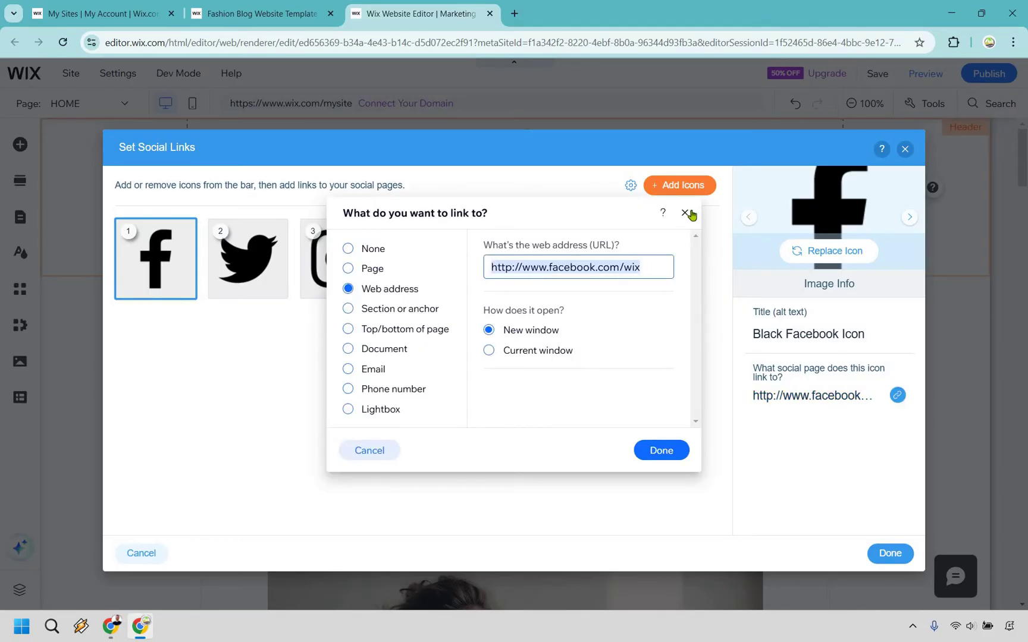
# Step: Close social links settings, centre the HOME/ABOUT menu under the logo, and set header height 198
pyautogui.click(235, 271)
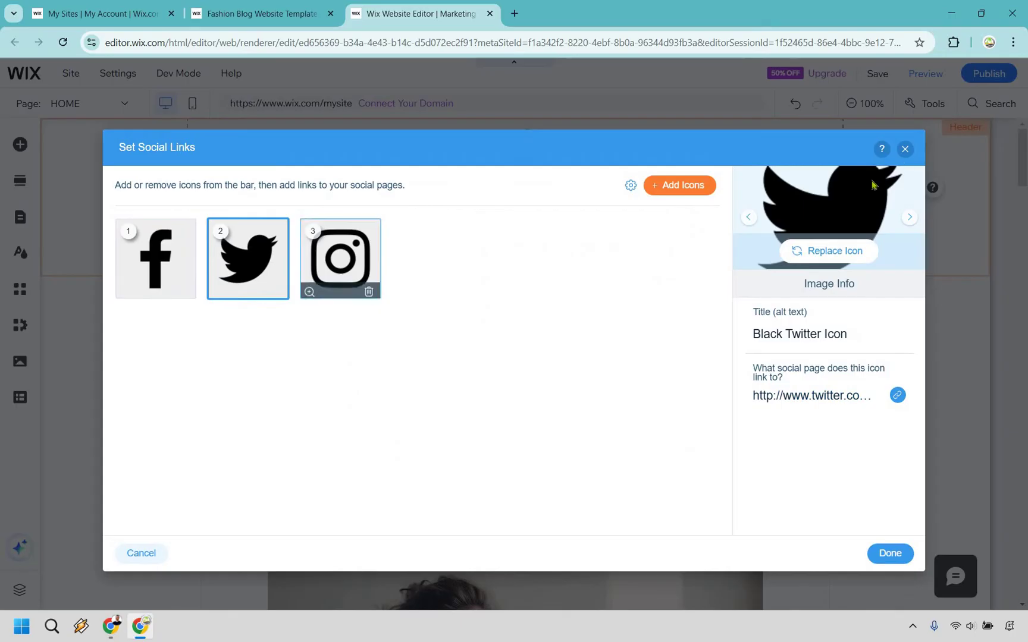
pyautogui.click(904, 149)
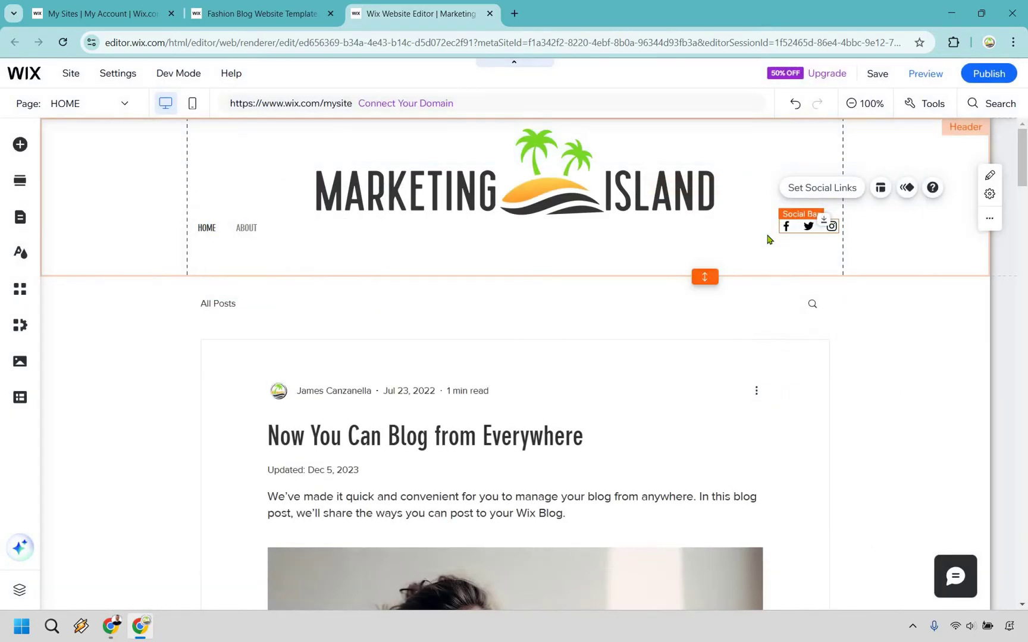
pyautogui.click(767, 240)
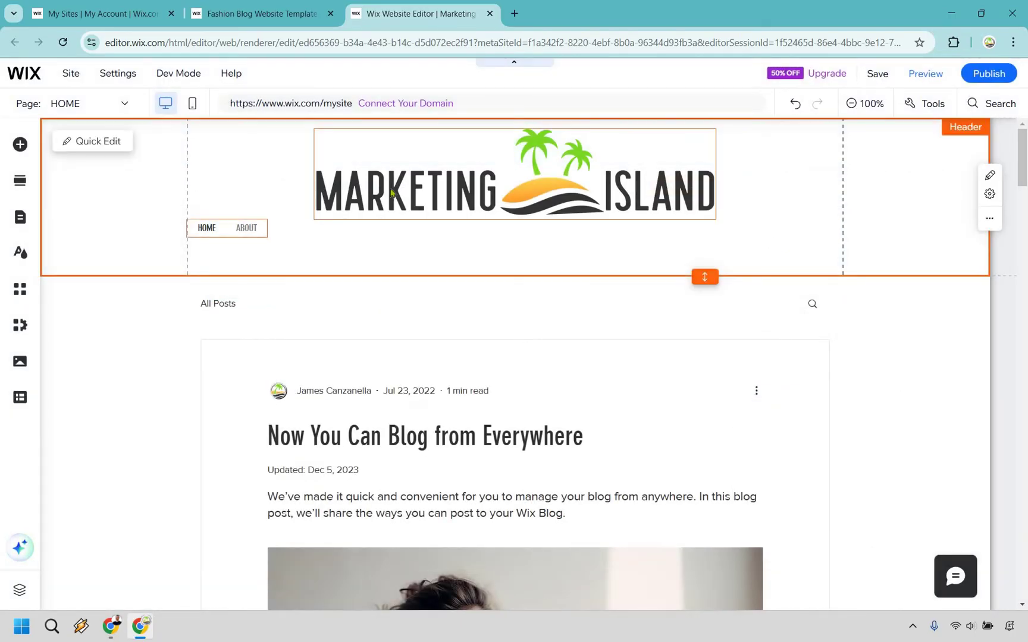
pyautogui.moveTo(254, 230); pyautogui.dragTo(577, 215)
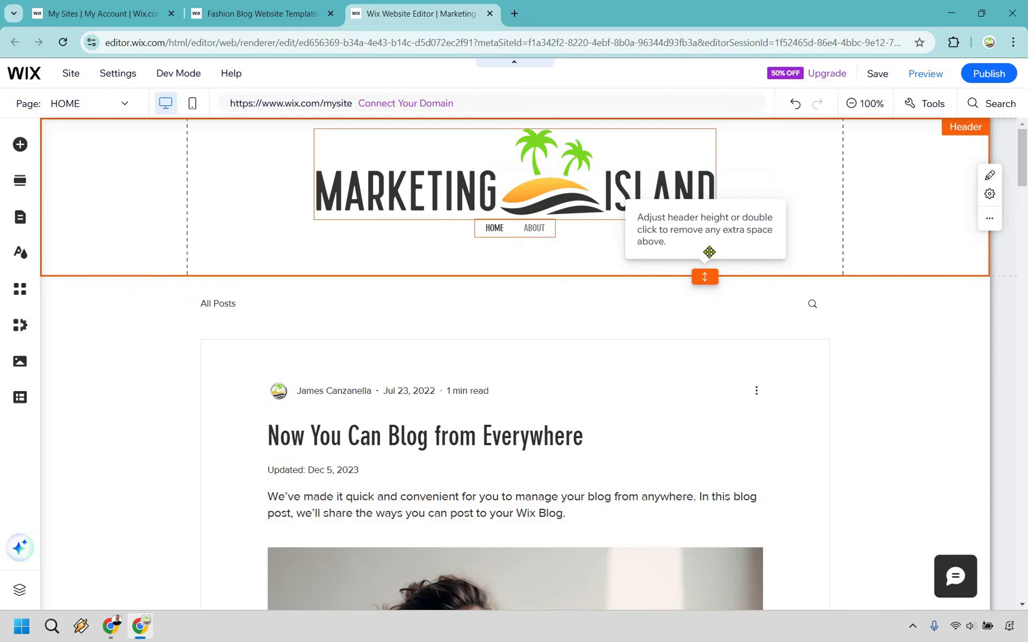
pyautogui.moveTo(709, 252); pyautogui.dragTo(705, 226)
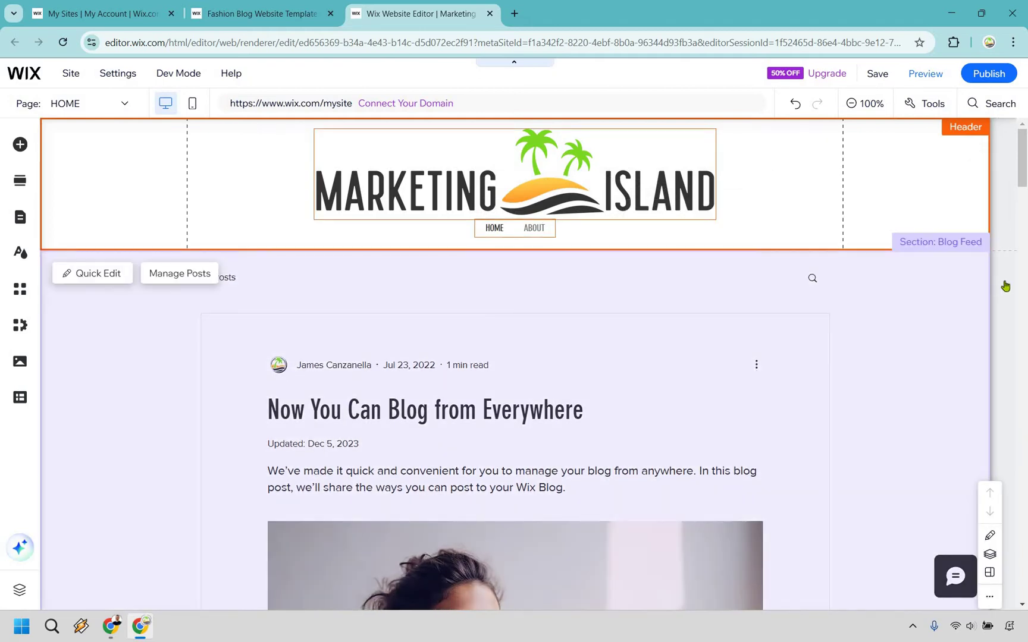
# Step: Delete the footer subscribe form, move the dark box up, and shrink the footer to height 141
pyautogui.scroll(-5, 1005, 285)
pyautogui.scroll(-15, 1006, 285)
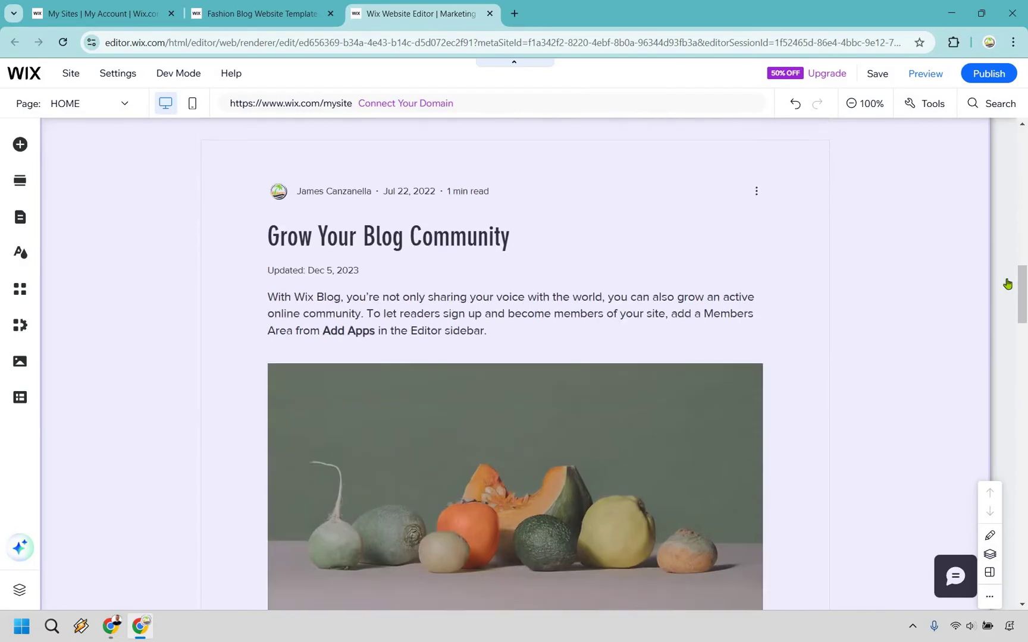
pyautogui.scroll(-10, 1009, 280)
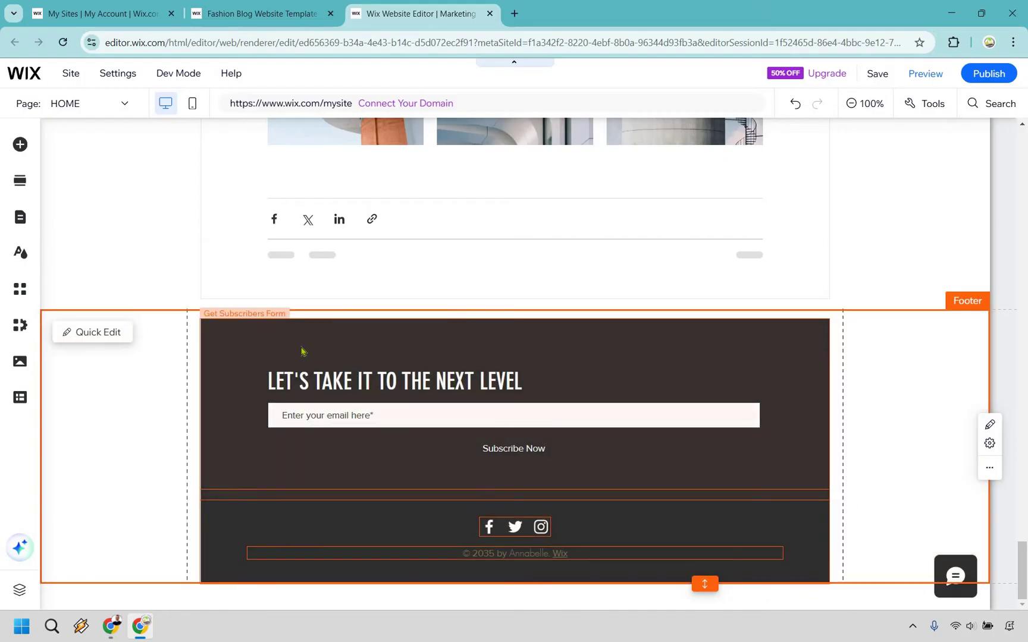
pyautogui.click(256, 338)
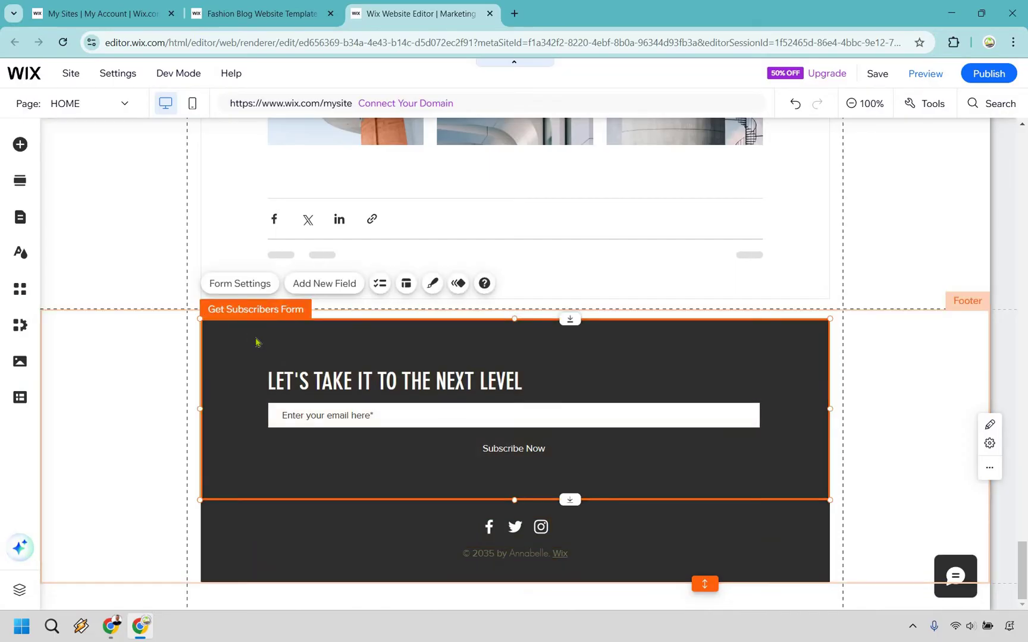
pyautogui.press('Delete')
pyautogui.click(620, 538)
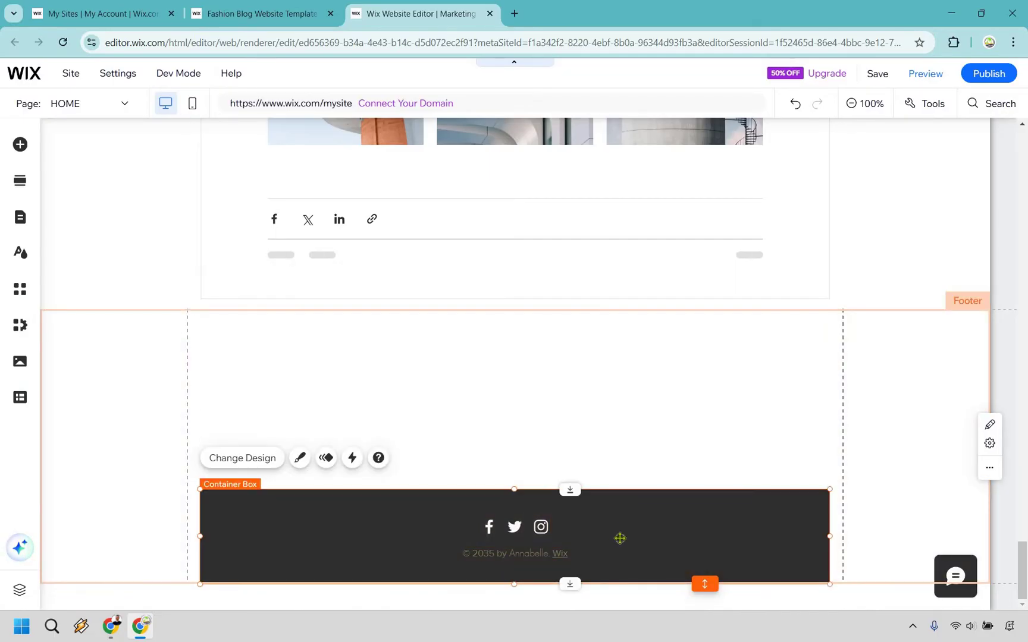
pyautogui.moveTo(620, 538); pyautogui.dragTo(622, 358)
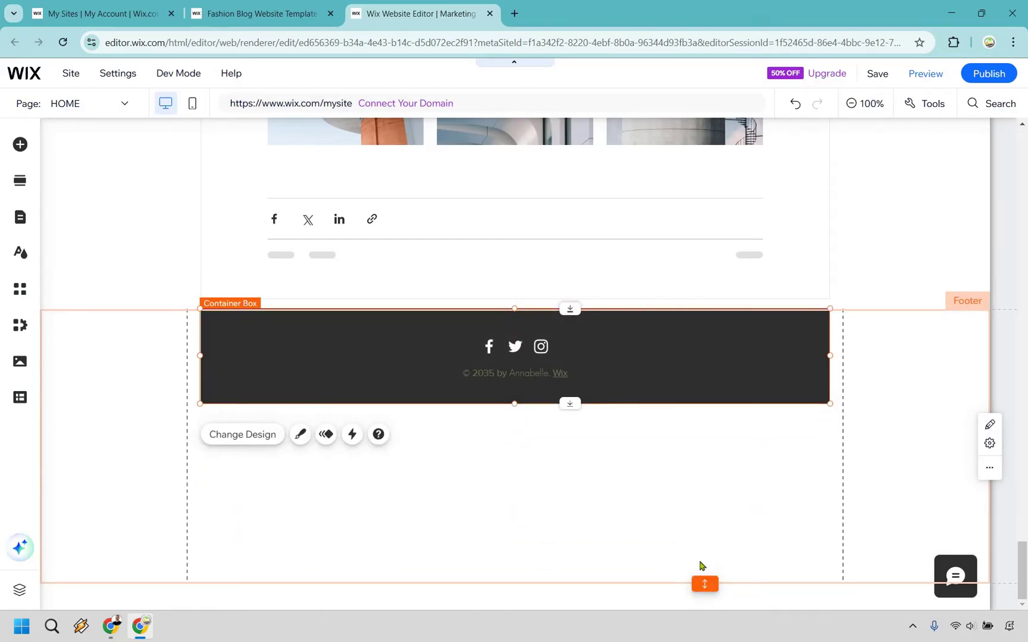
pyautogui.doubleClick(697, 532)
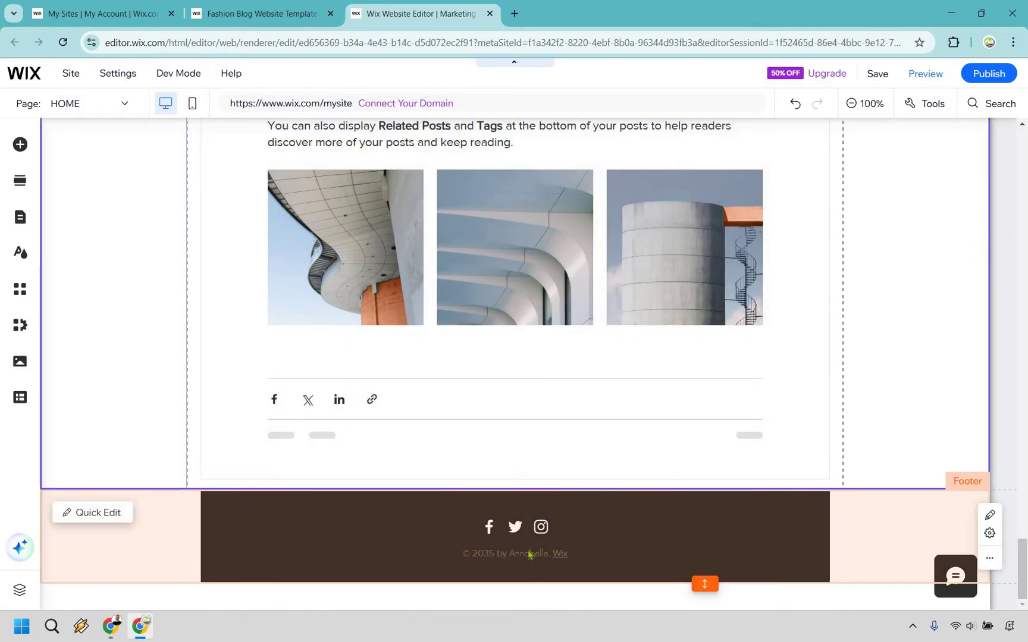
# Step: Replace the footer copyright text with the word Contact
pyautogui.doubleClick(528, 550)
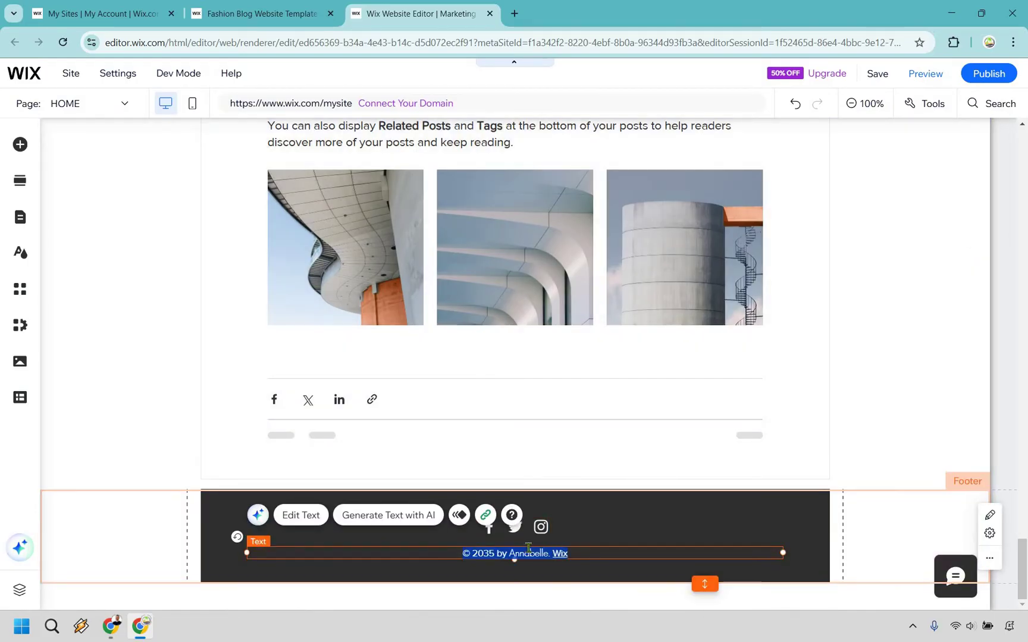
pyautogui.write('Contact')
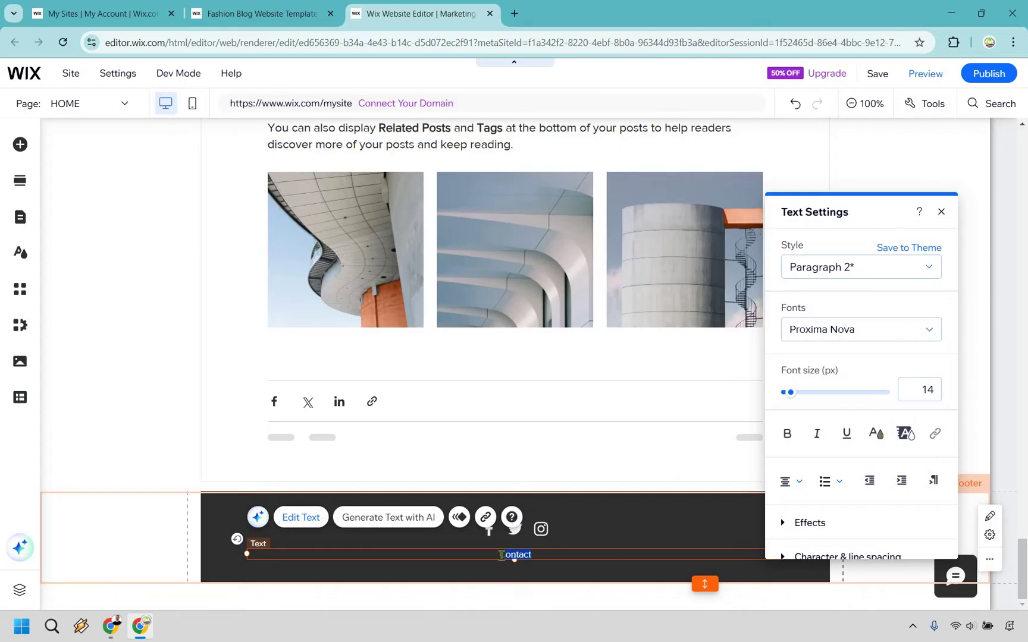
pyautogui.hotkey('ctrl', 'a')
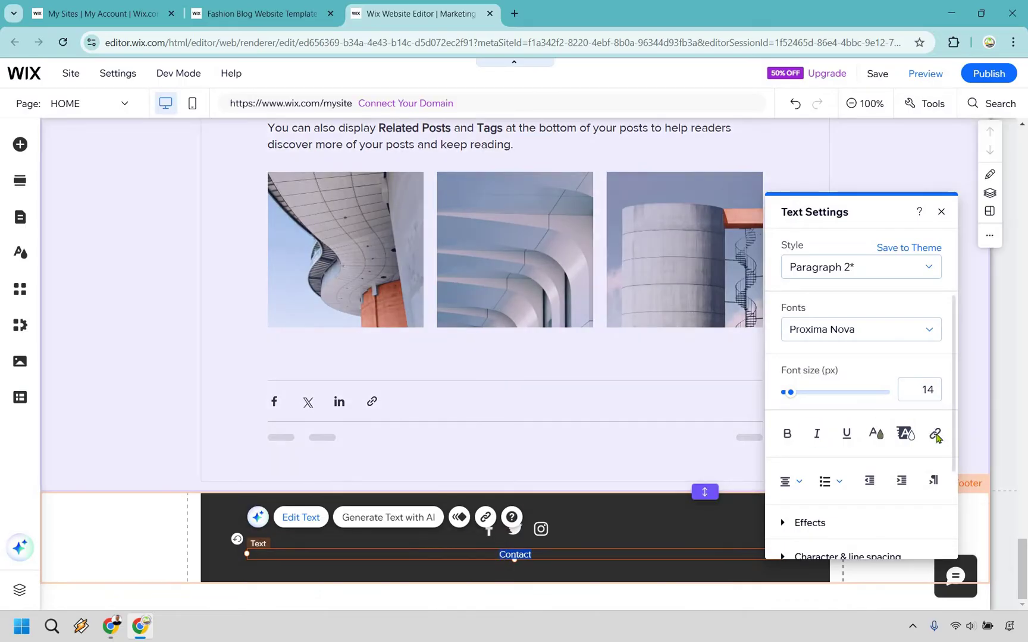
# Step: Link Contact to the site's e-mail address with subject 'Hello good sir', opening in a new window
pyautogui.click(934, 433)
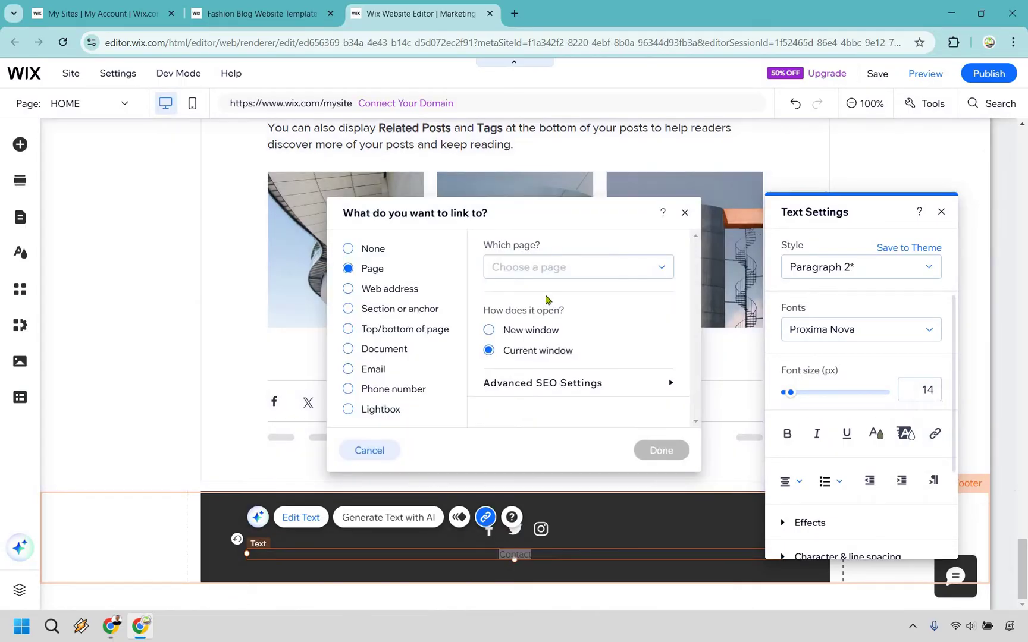
pyautogui.click(381, 371)
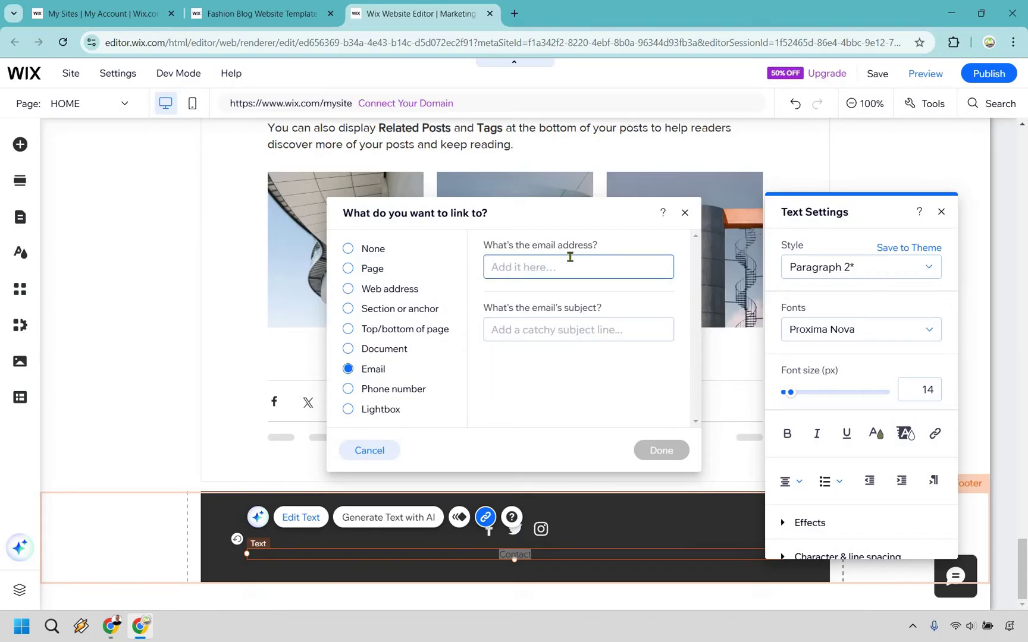
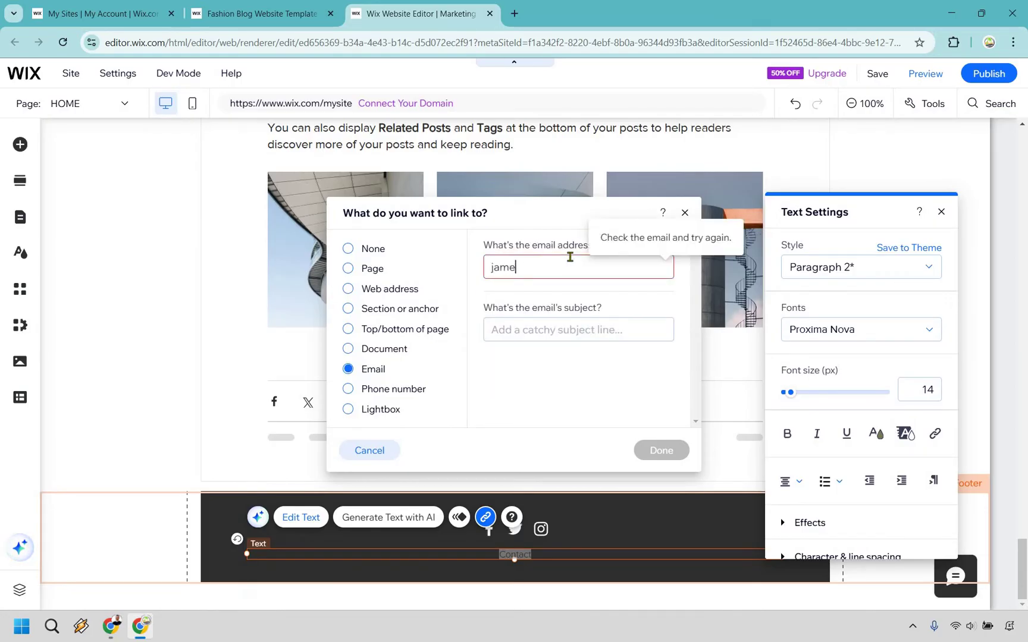
pyautogui.click(570, 328)
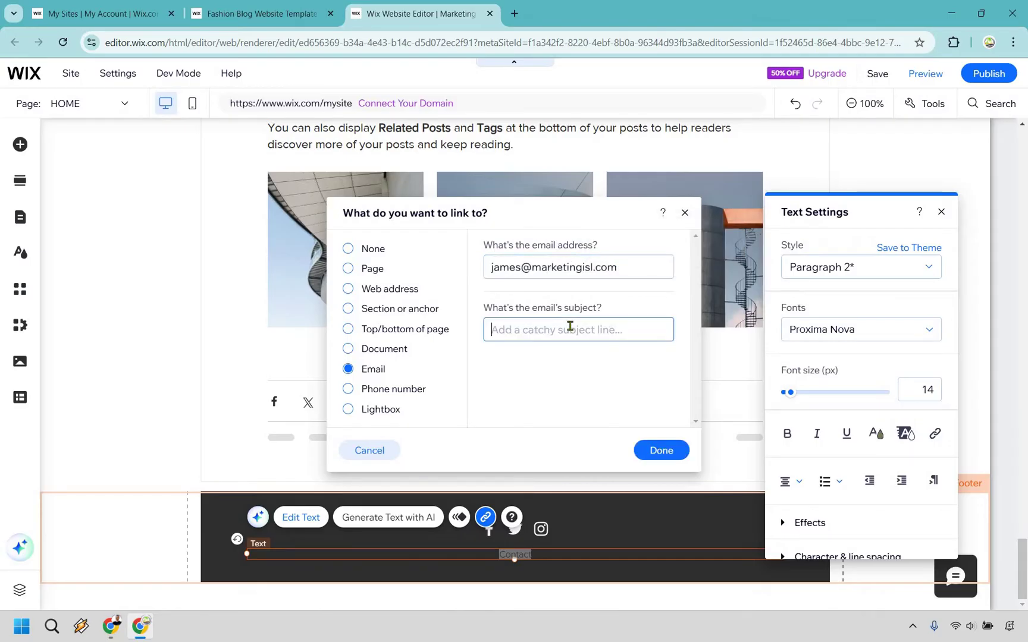
pyautogui.write('Hello good sir')
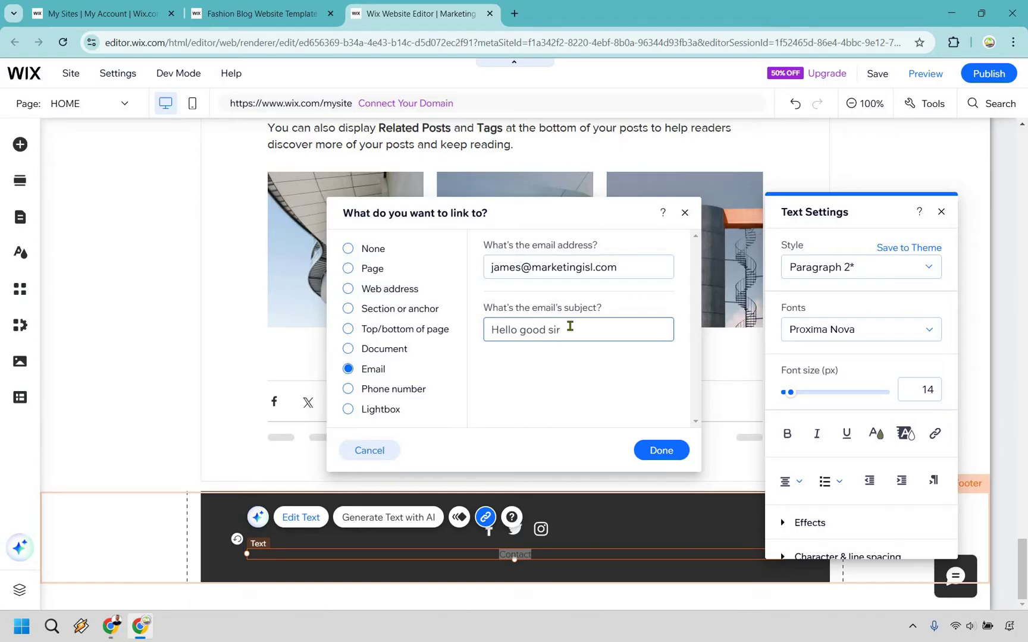
pyautogui.click(659, 449)
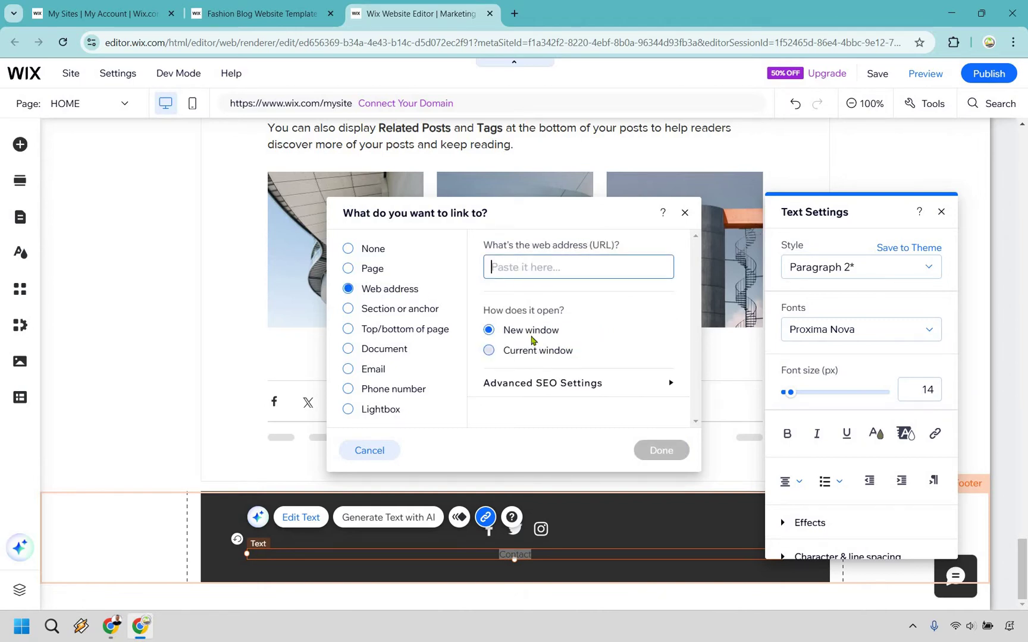
pyautogui.click(532, 342)
pyautogui.click(529, 329)
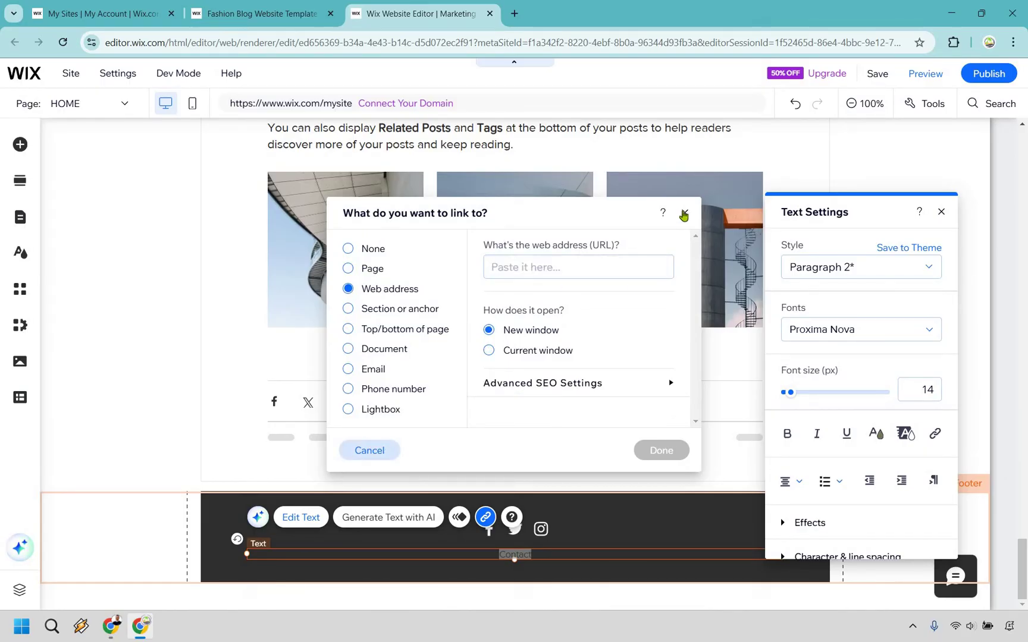
pyautogui.click(941, 212)
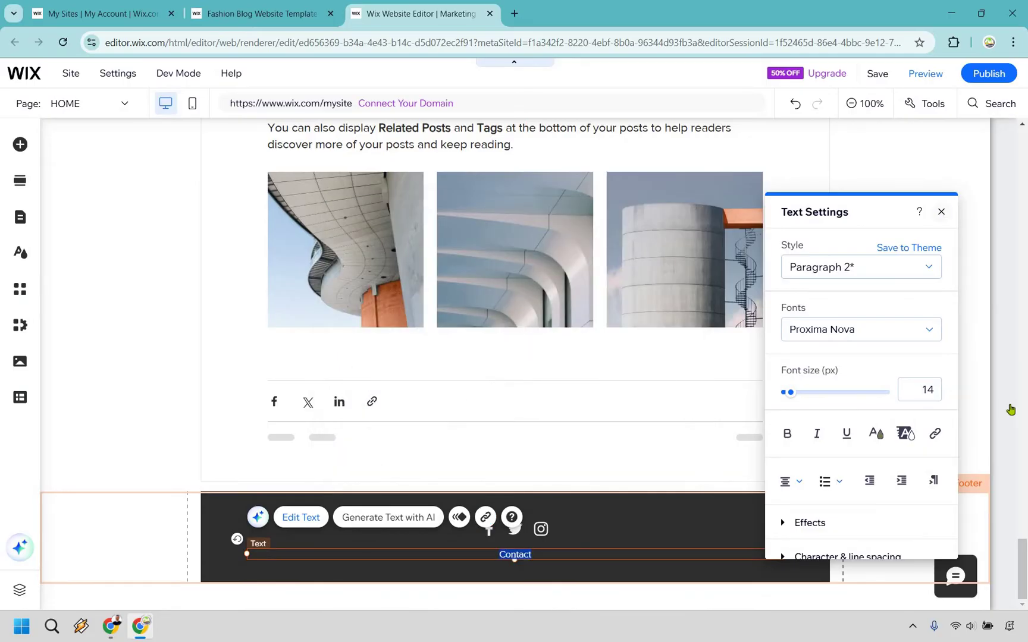
# Step: Return to the top of the page and permanently dismiss the site-saved message
pyautogui.scroll(20, 1011, 408)
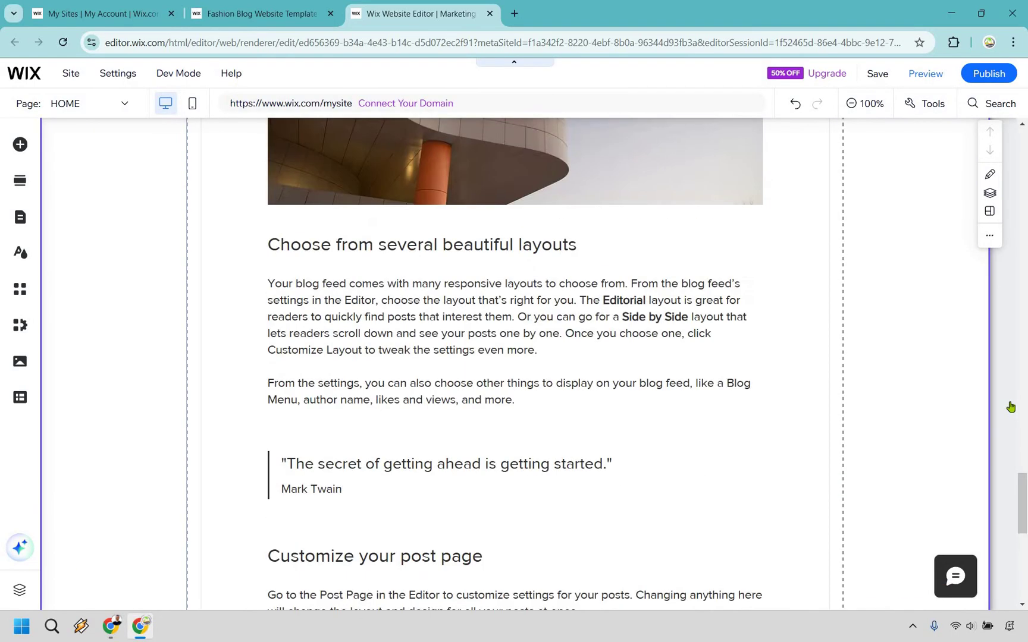
pyautogui.scroll(10, 1010, 408)
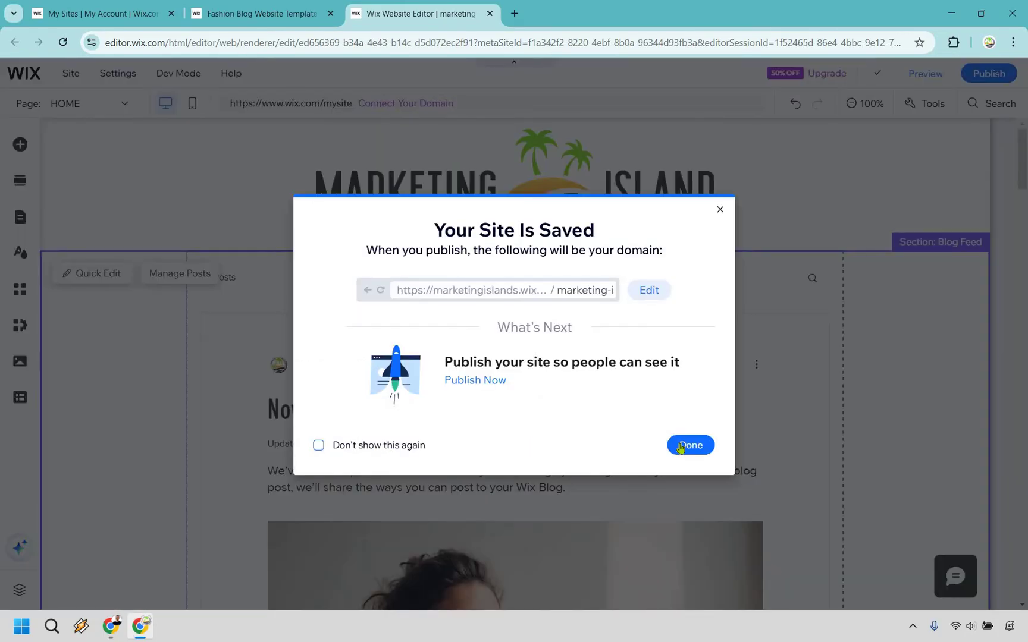
pyautogui.click(684, 446)
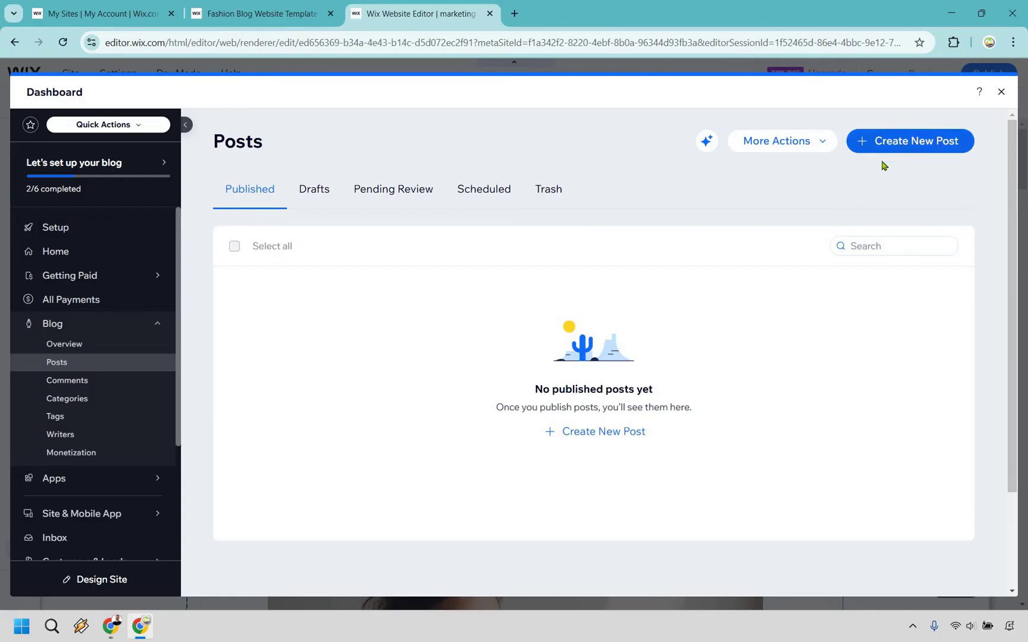
# Step: Start a new blog post written by AI on the brand-story topic
pyautogui.click(882, 151)
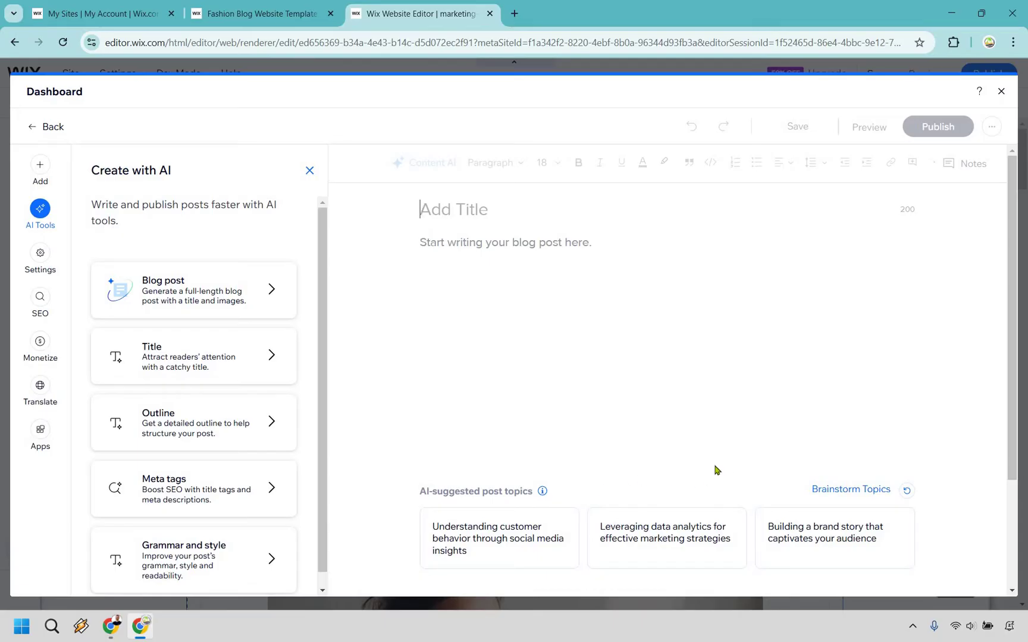
pyautogui.moveTo(818, 544)
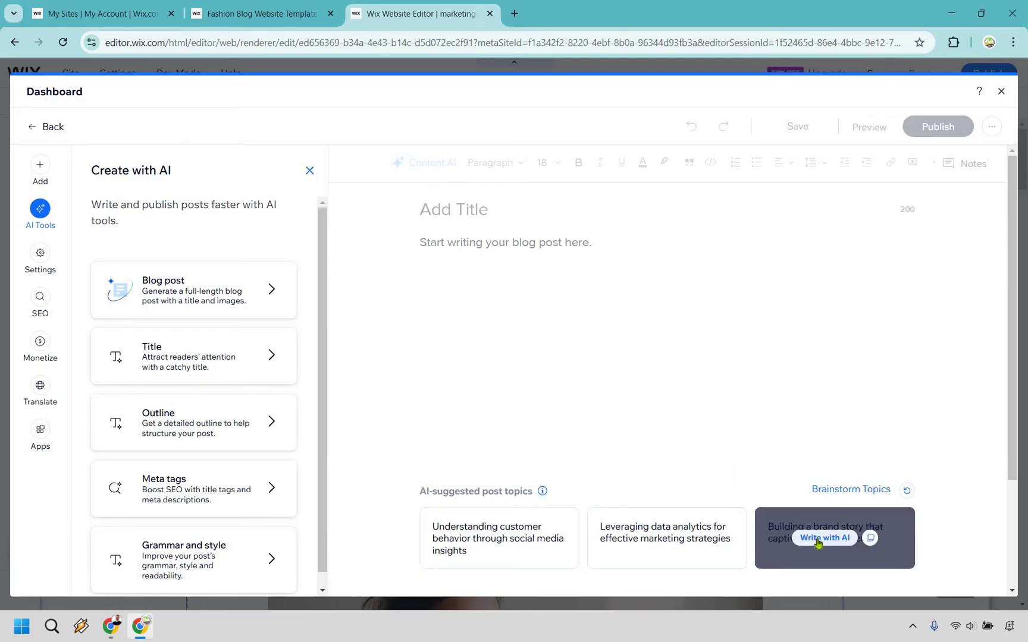
pyautogui.click(823, 538)
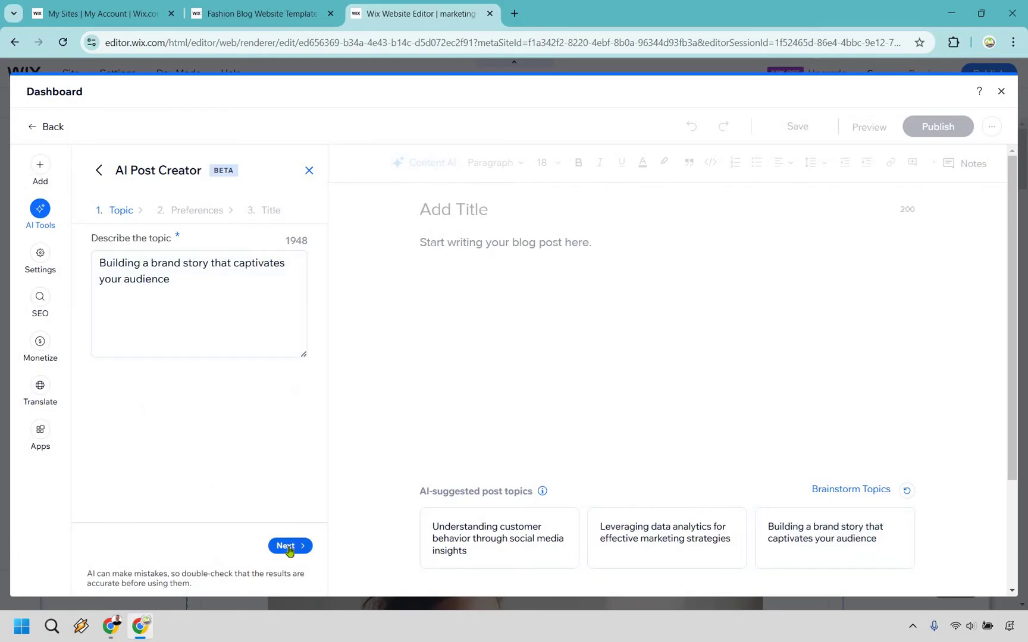
pyautogui.click(287, 547)
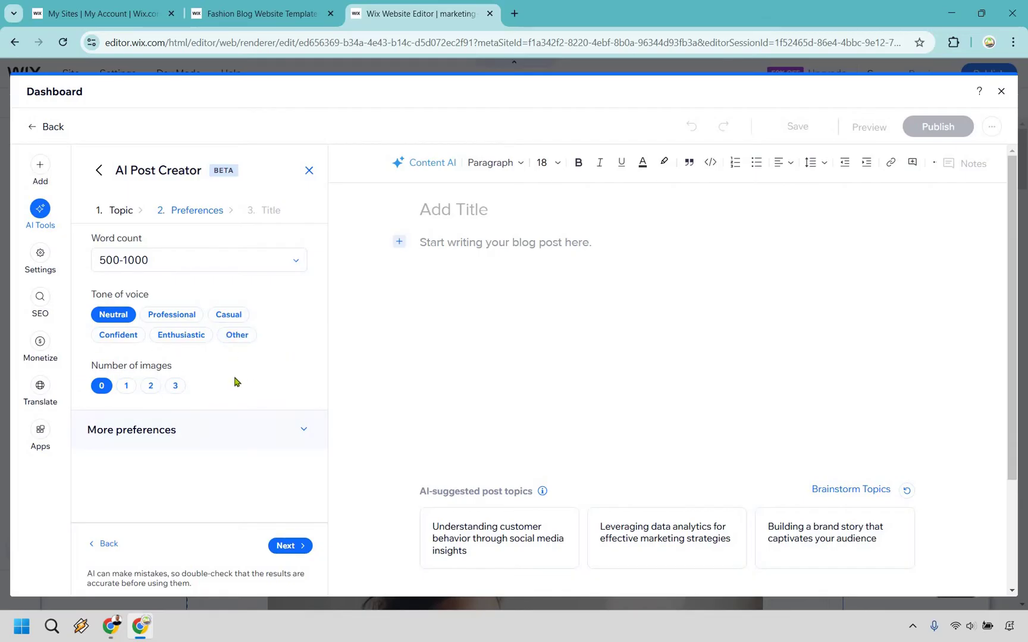
# Step: Set the AI post to include 1 image and pick the second suggested title
pyautogui.click(125, 388)
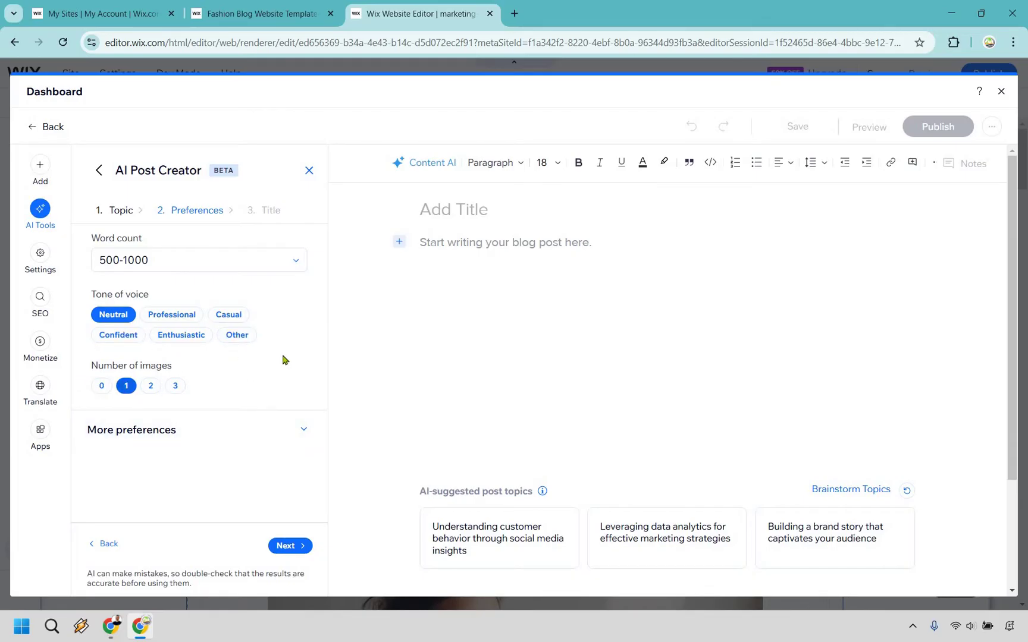
pyautogui.click(305, 431)
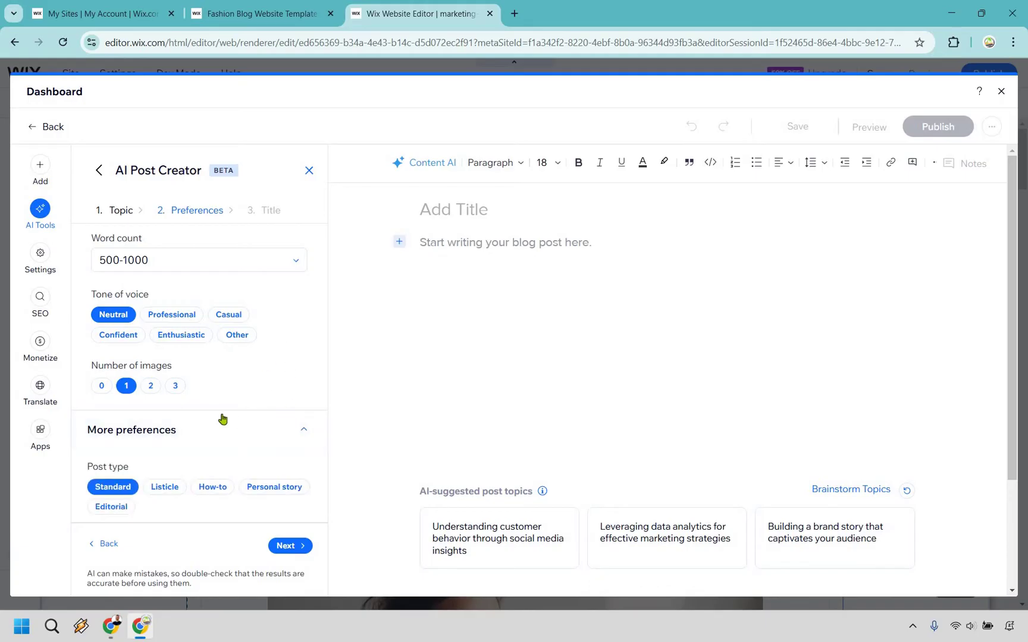
pyautogui.scroll(-2, 223, 420)
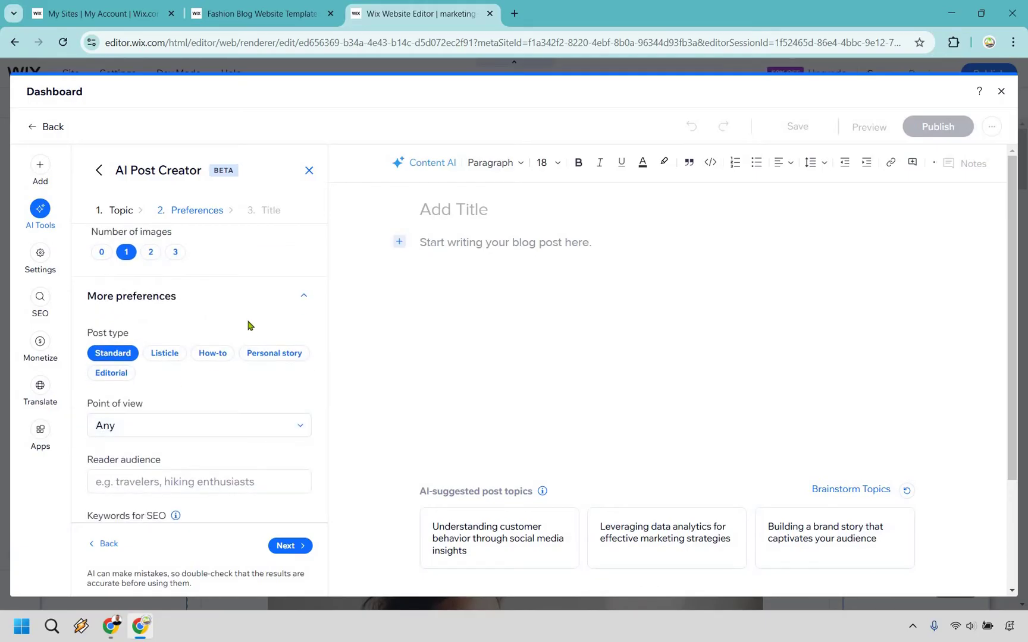
pyautogui.scroll(-1, 250, 360)
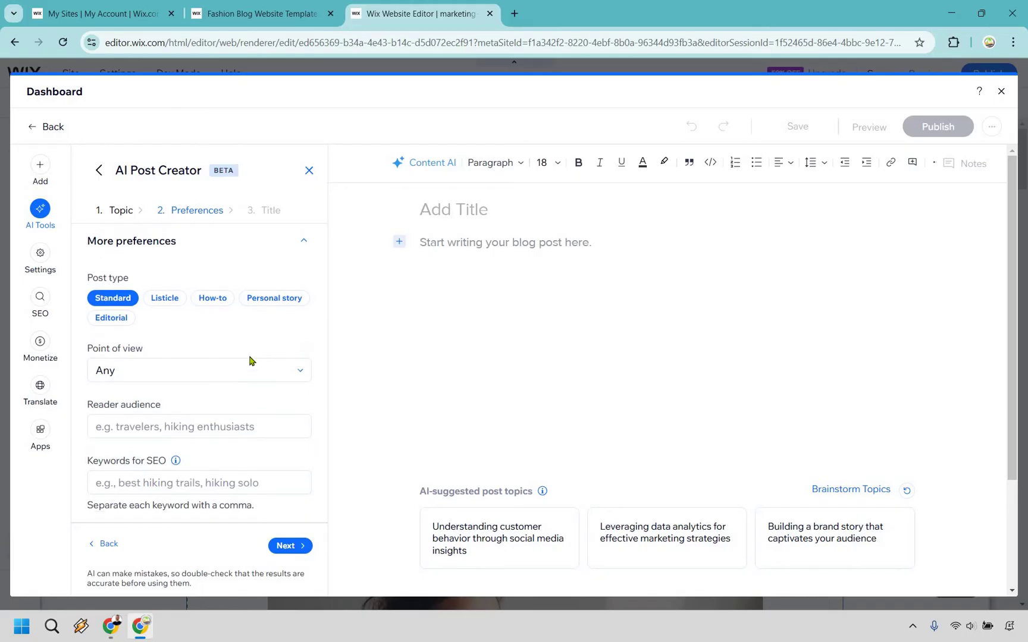
pyautogui.scroll(3, 296, 552)
pyautogui.click(290, 545)
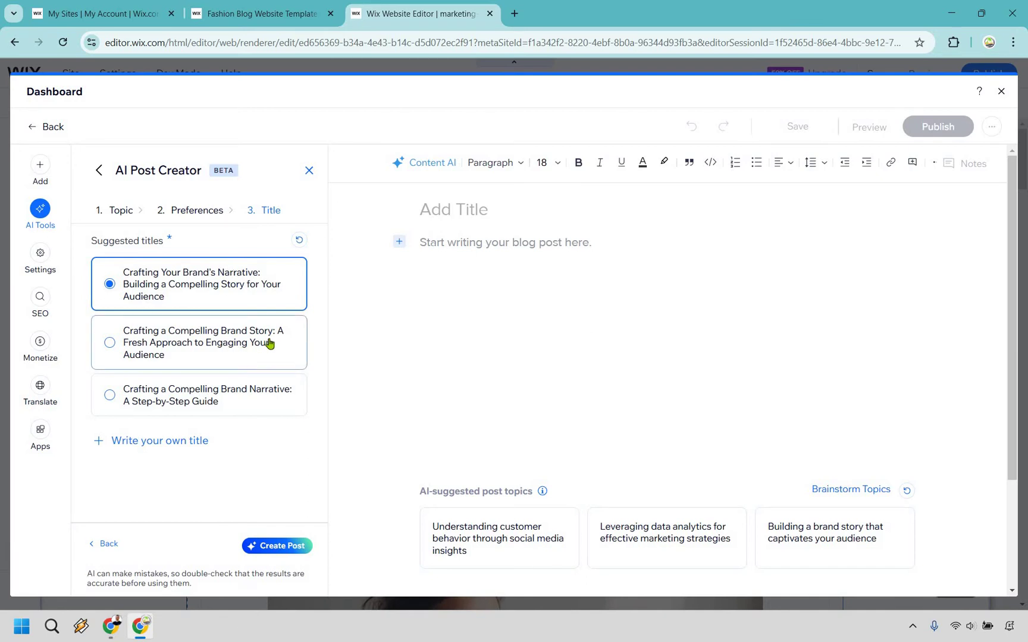
pyautogui.press('Down')
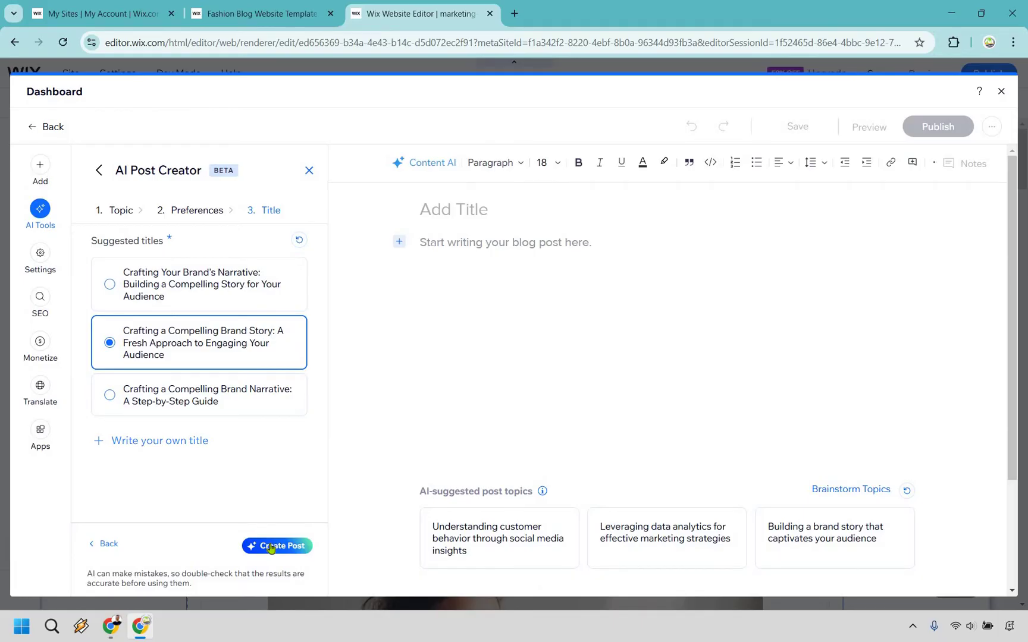
# Step: Generate the 'Crafting a Compelling Brand Story' post, review it, and close the AI Post Creator
pyautogui.press('Return')
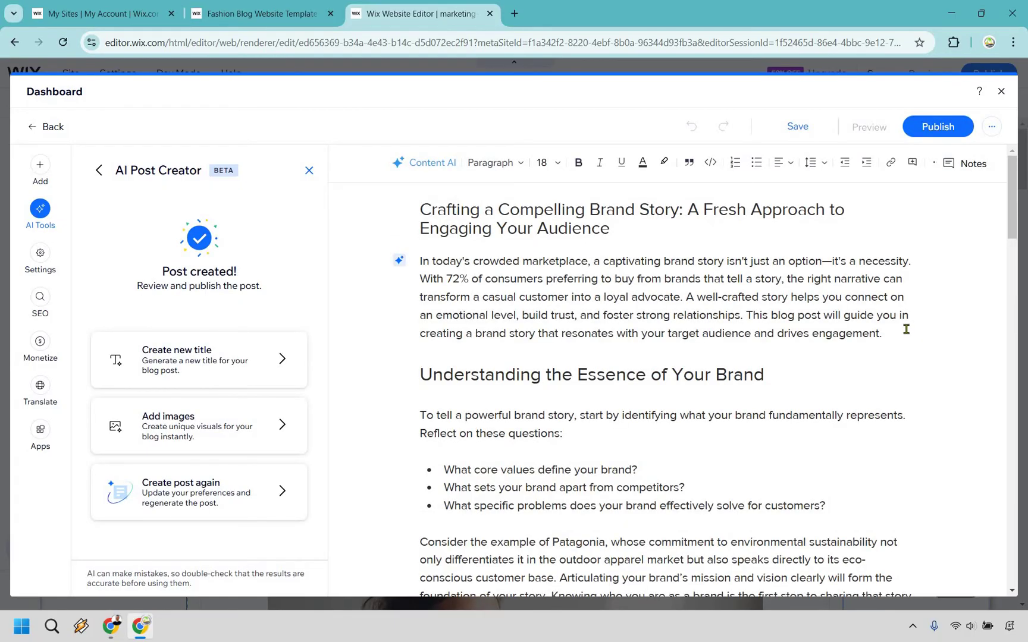
pyautogui.scroll(-15, 867, 319)
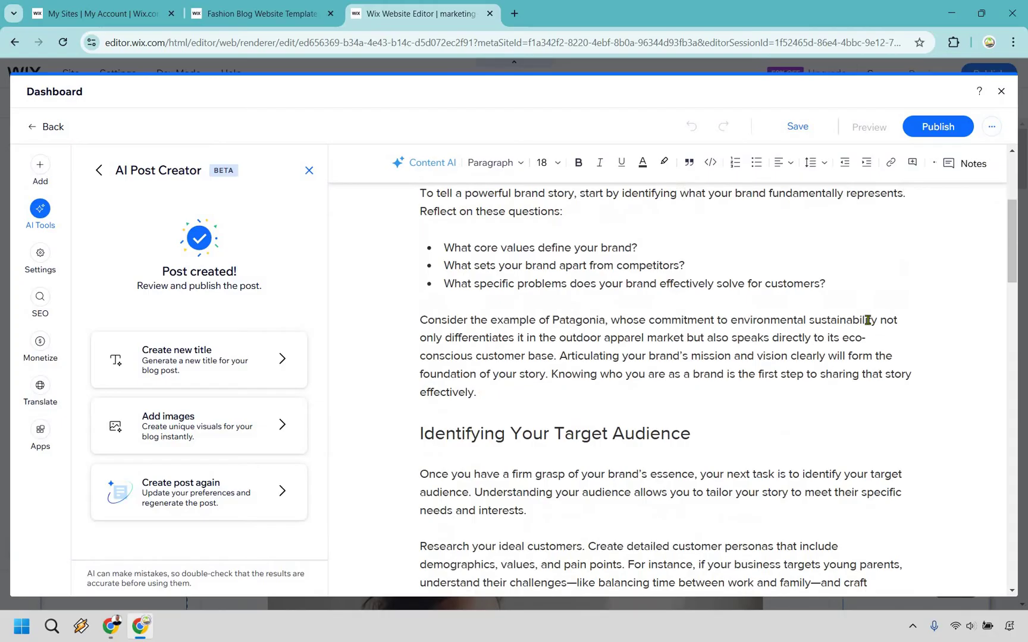
pyautogui.scroll(-15, 849, 324)
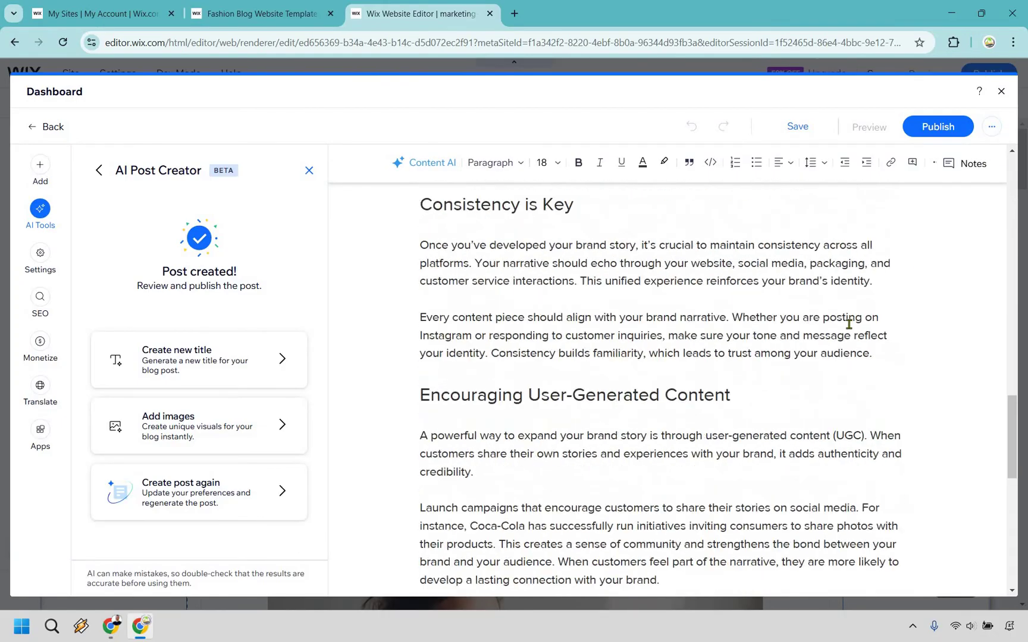
pyautogui.scroll(13, 821, 384)
pyautogui.scroll(15, 822, 384)
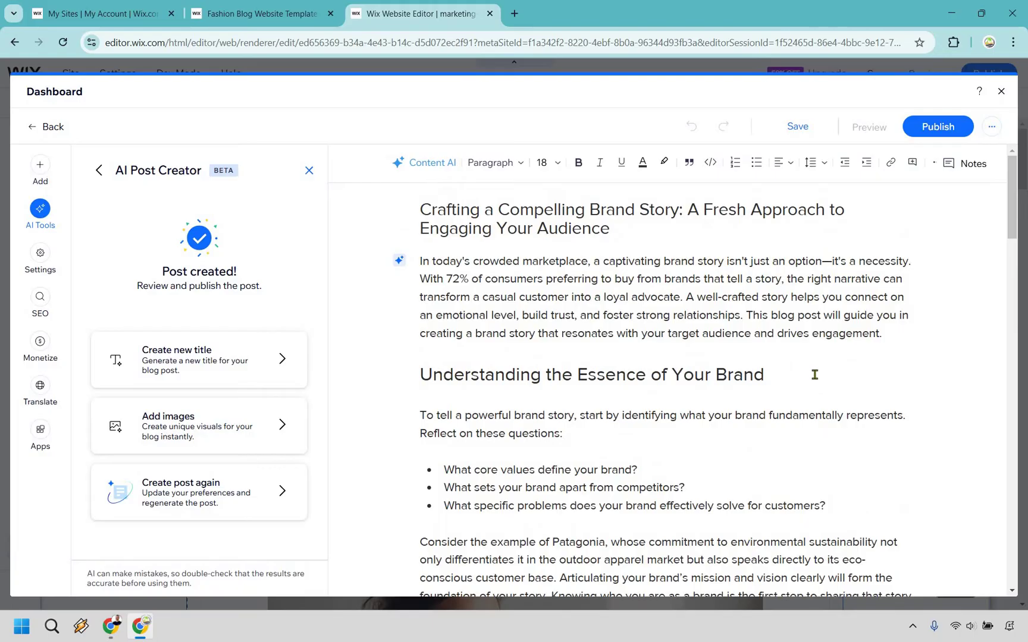
pyautogui.click(918, 265)
pyautogui.click(98, 172)
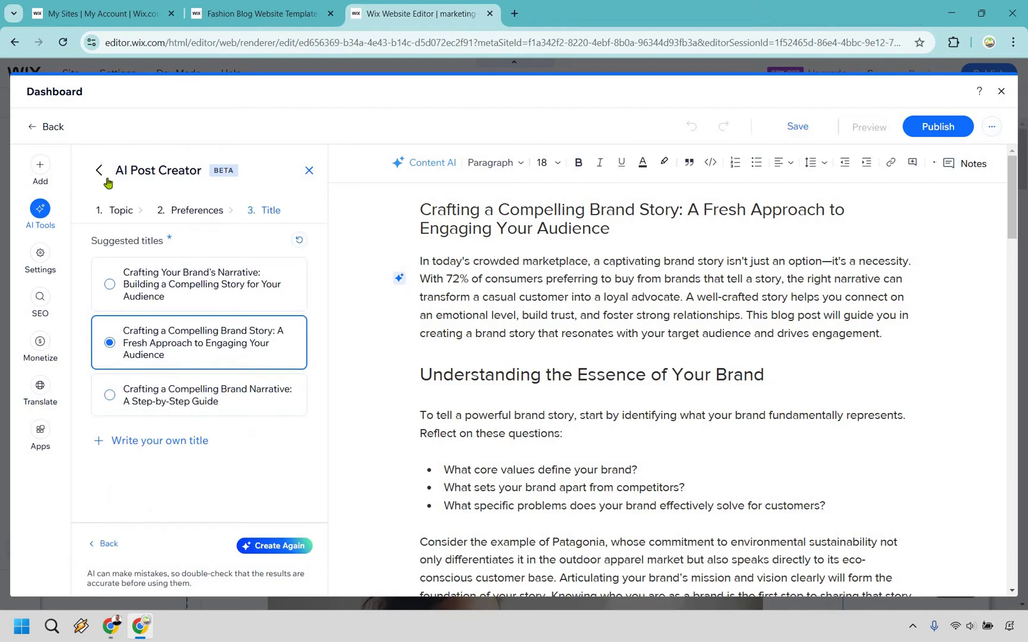
pyautogui.click(308, 171)
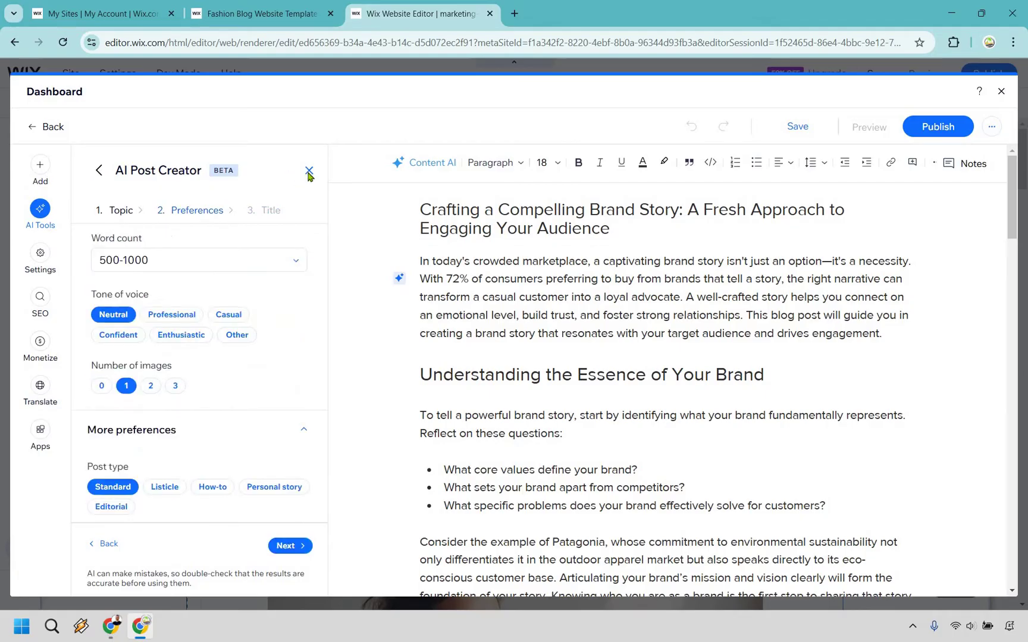
pyautogui.click(308, 171)
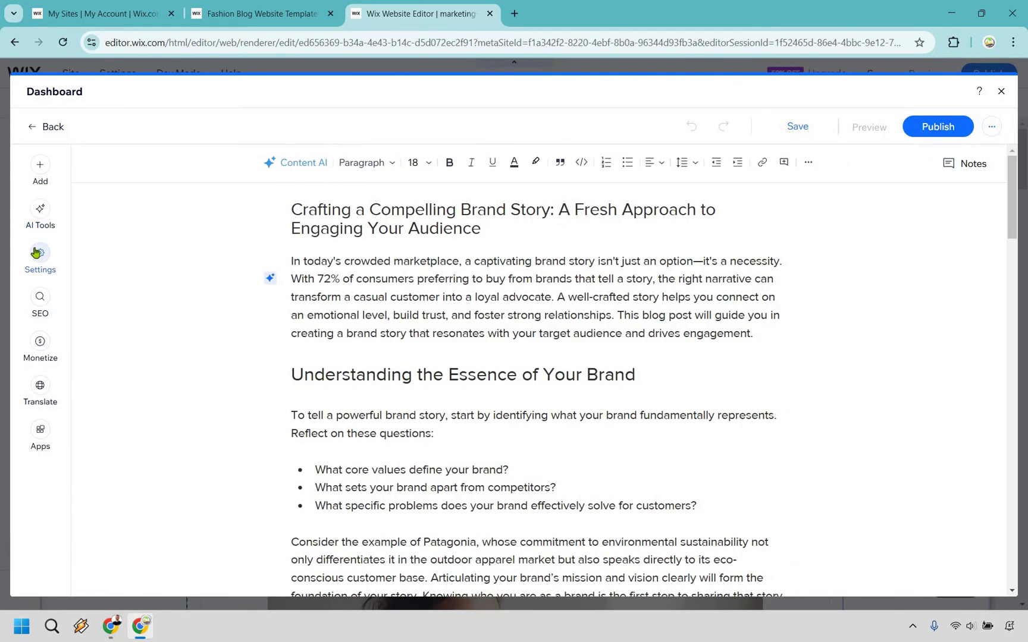
# Step: Set an Unsplash phone-with-app-icons photo, found via 'social media brand', as the featured image
pyautogui.click(36, 253)
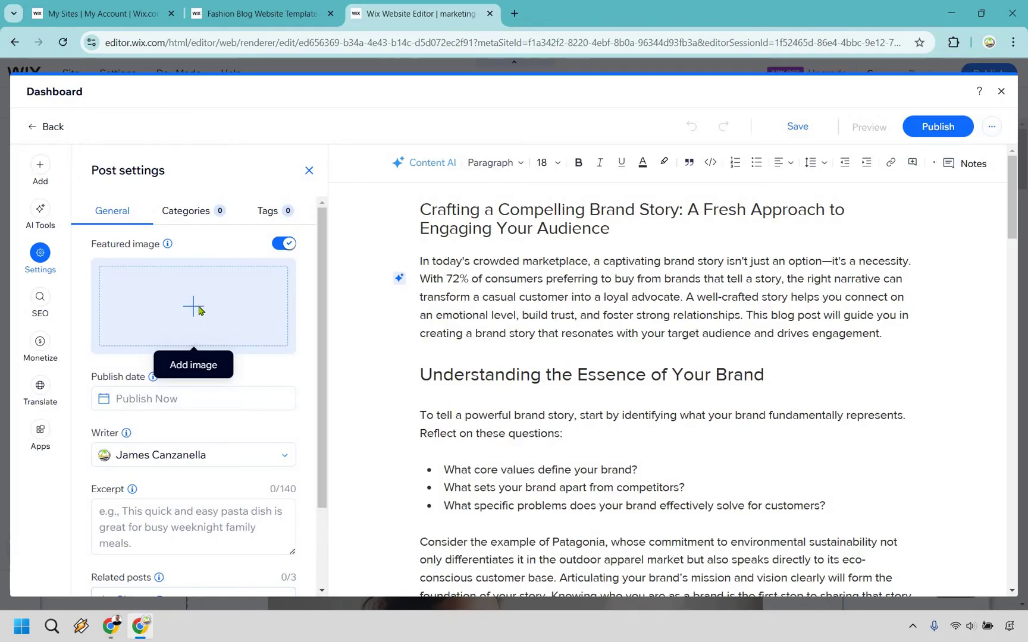
pyautogui.click(169, 335)
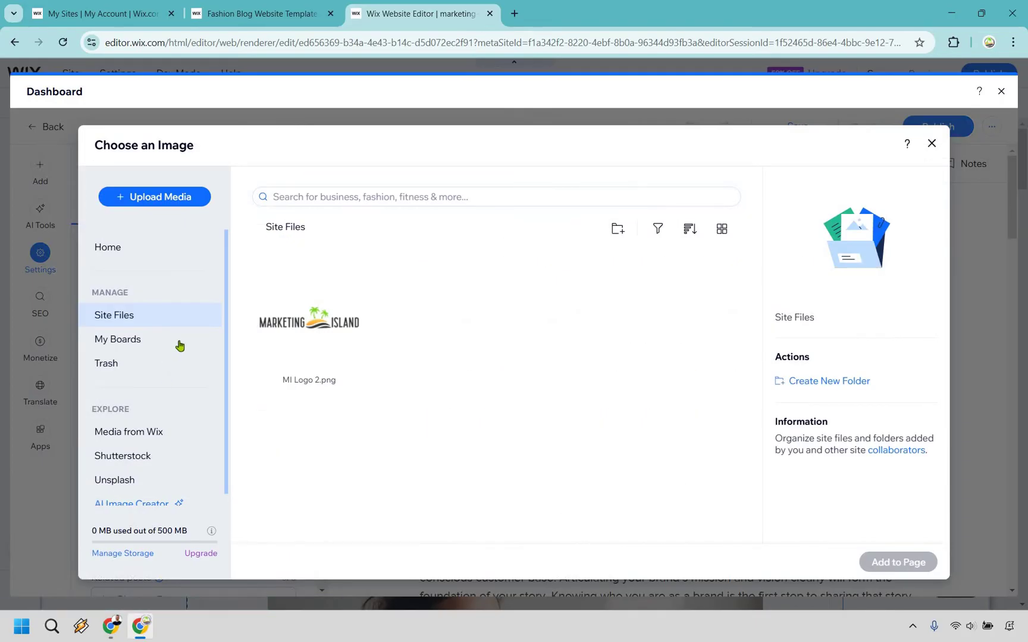
pyautogui.scroll(-1, 179, 416)
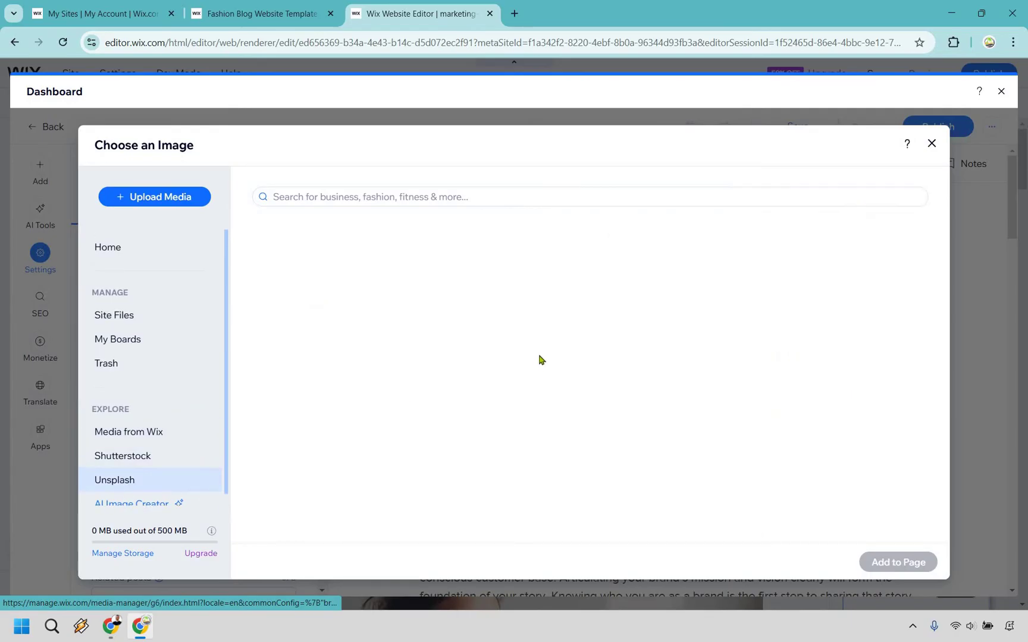
pyautogui.click(416, 187)
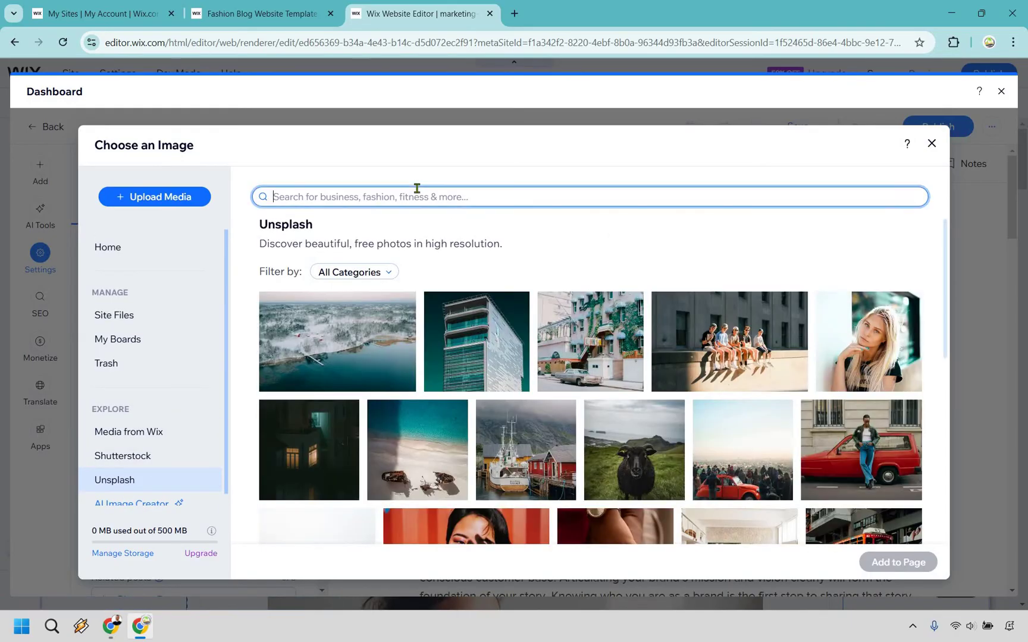
pyautogui.write('social medi')
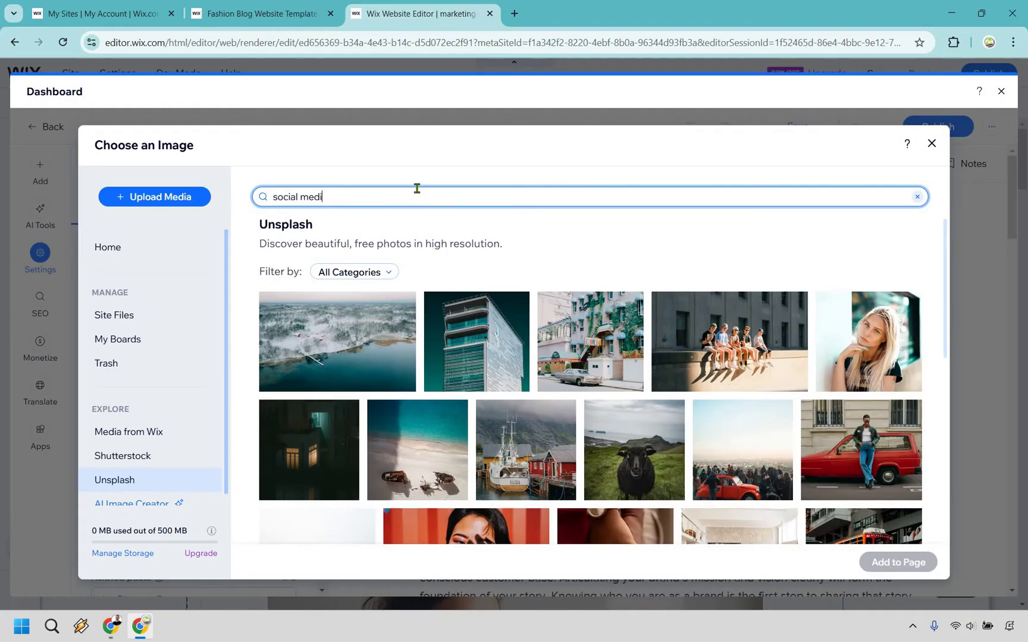
pyautogui.write('a brand')
pyautogui.press('Return')
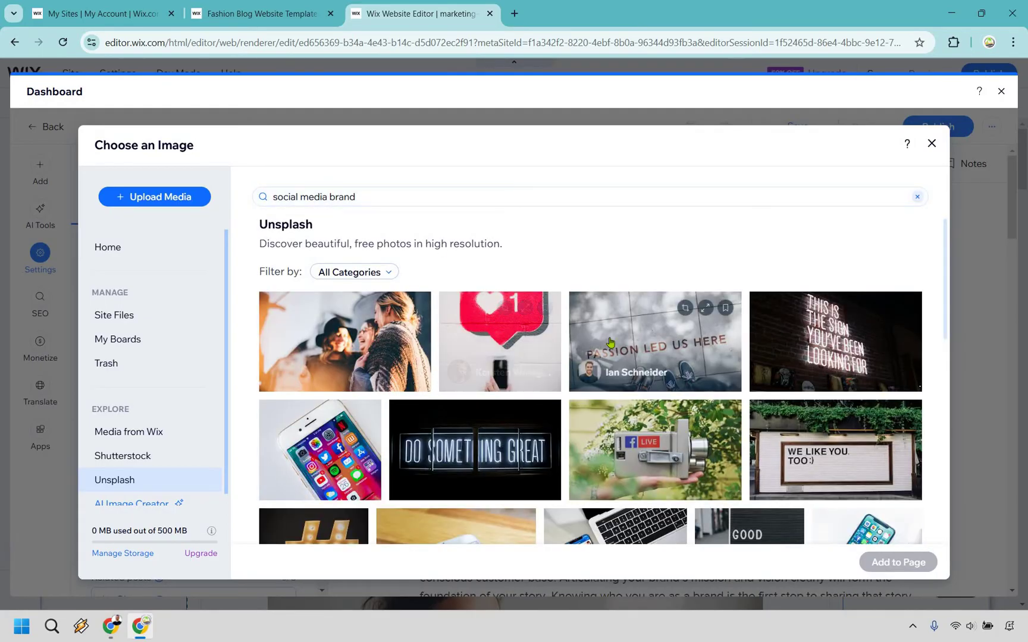
pyautogui.scroll(-2, 607, 342)
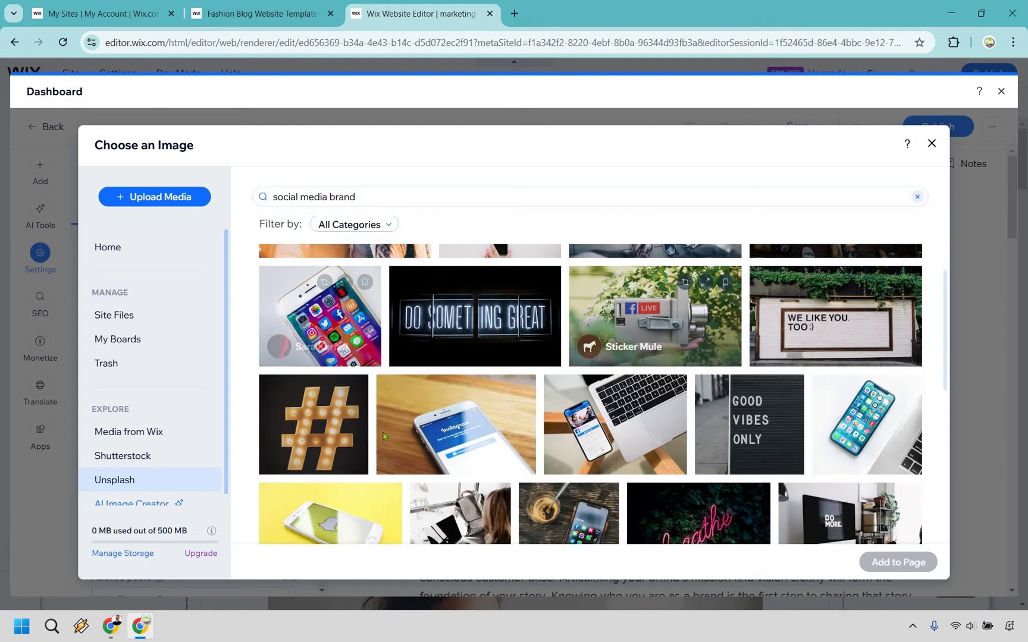
pyautogui.scroll(2, 324, 446)
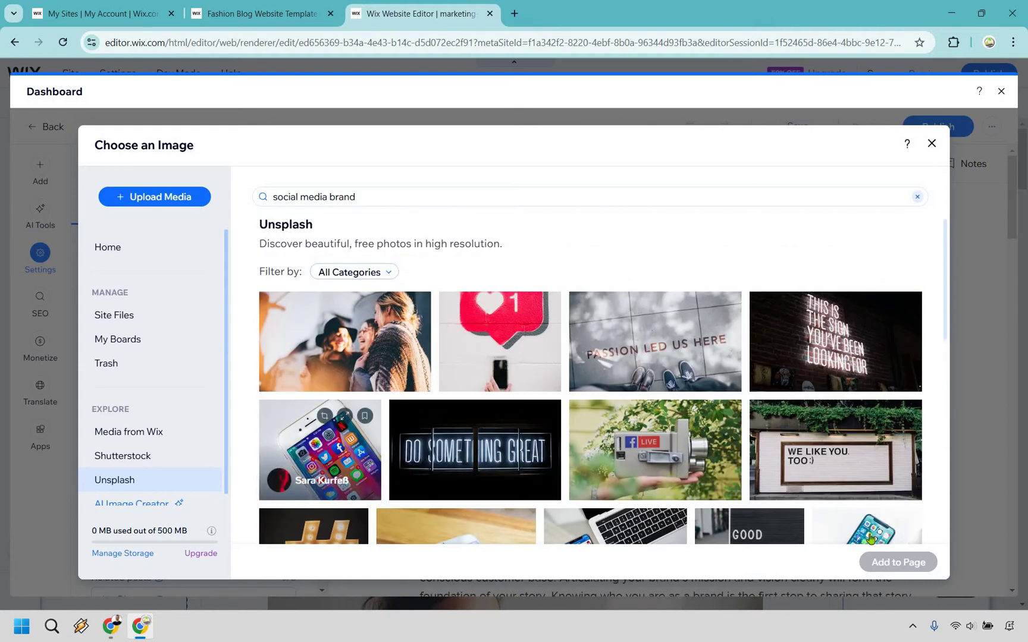
pyautogui.click(324, 449)
pyautogui.click(903, 571)
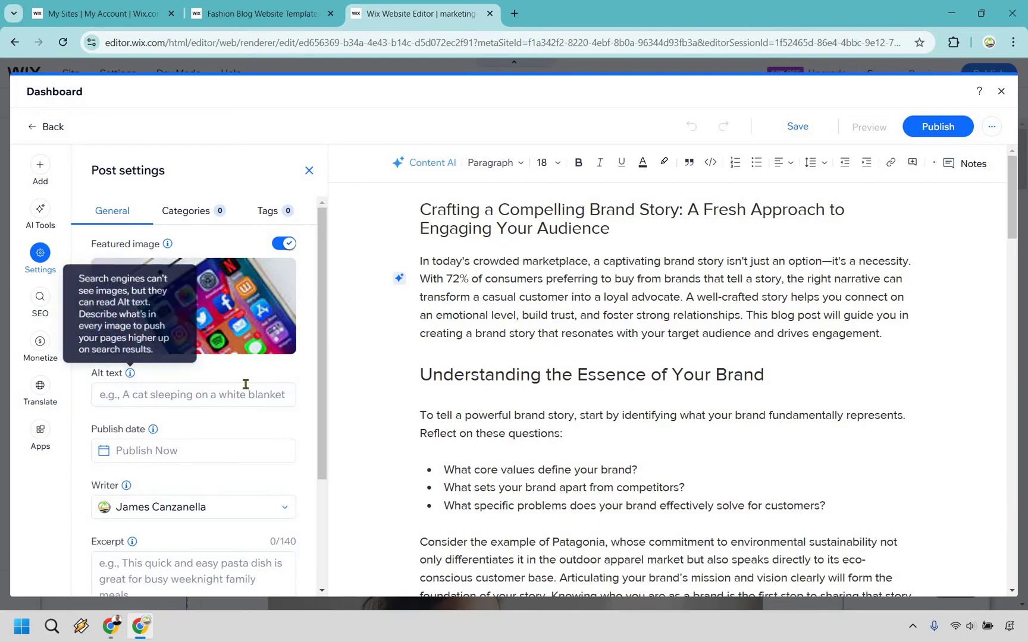
pyautogui.scroll(-1, 237, 354)
pyautogui.scroll(-1, 237, 355)
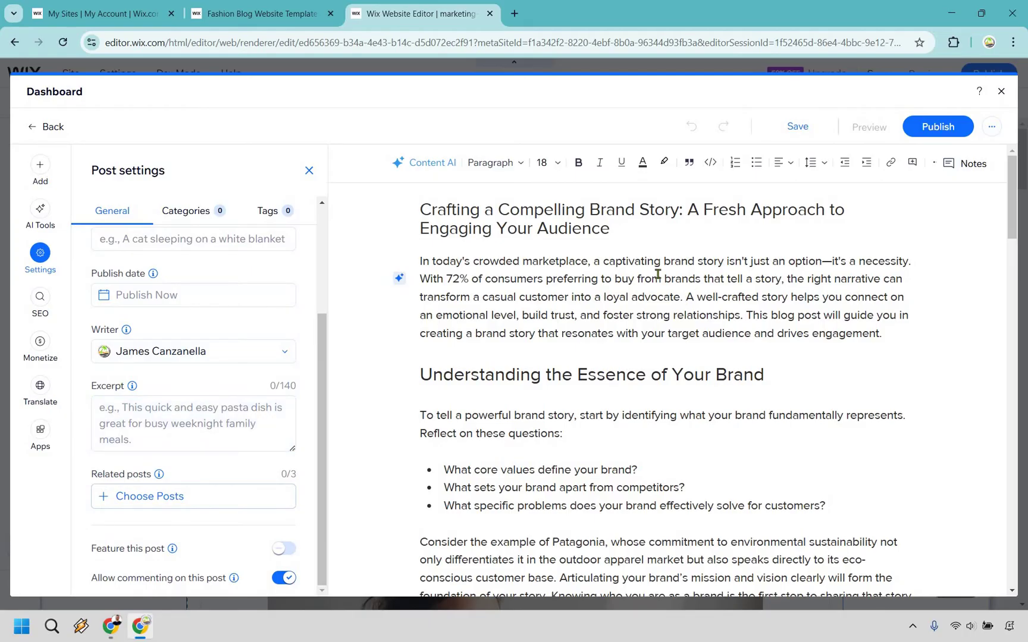
pyautogui.scroll(-3, 660, 282)
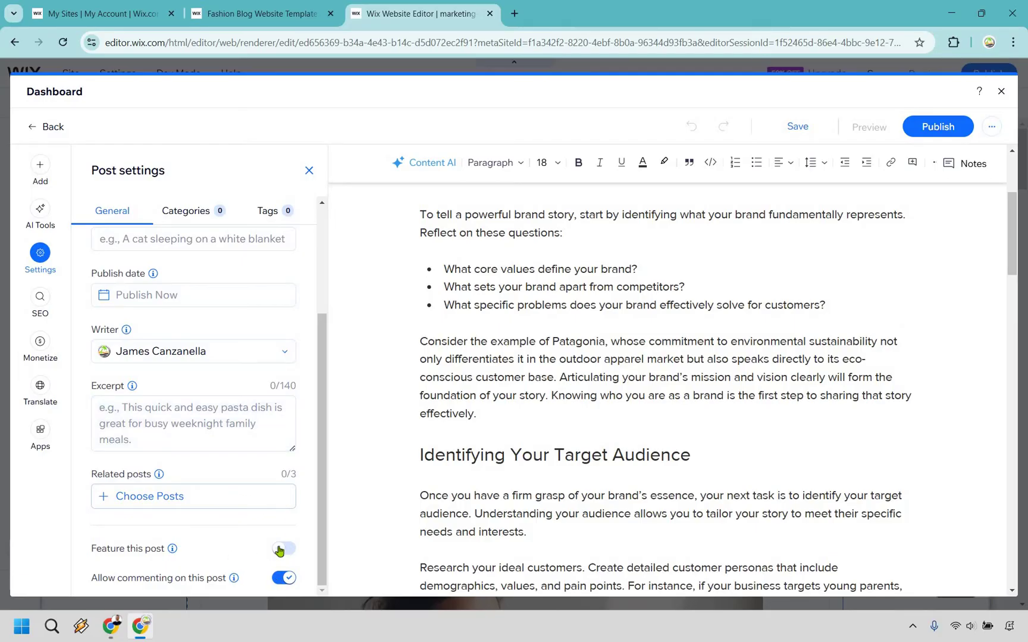
pyautogui.moveTo(173, 550)
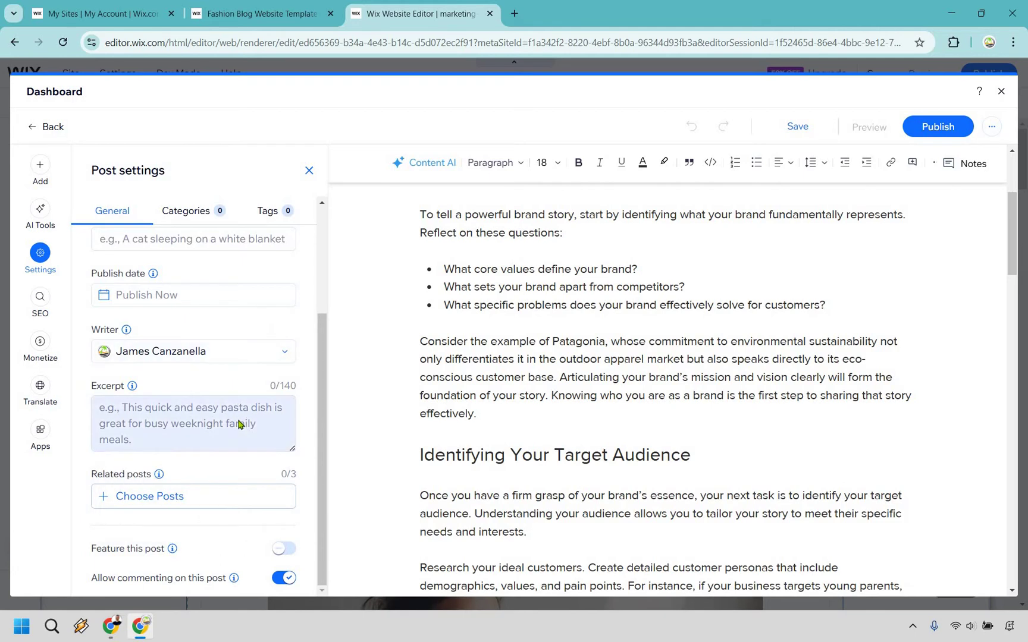
pyautogui.scroll(3, 235, 410)
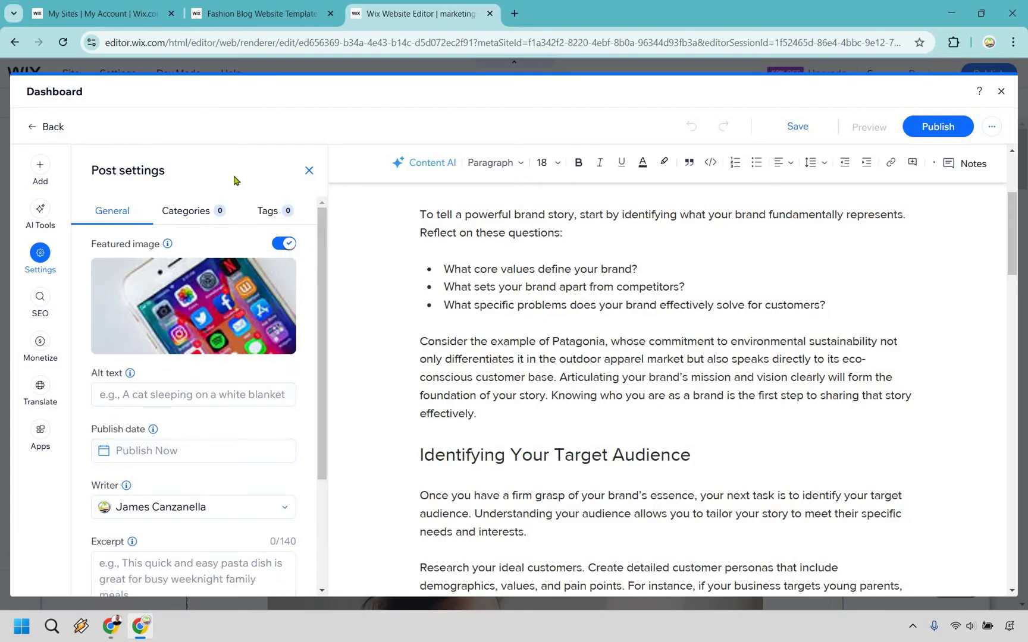
# Step: Create blog categories 'Branding' and 'Social Media', with Branding assigned to this post
pyautogui.click(190, 211)
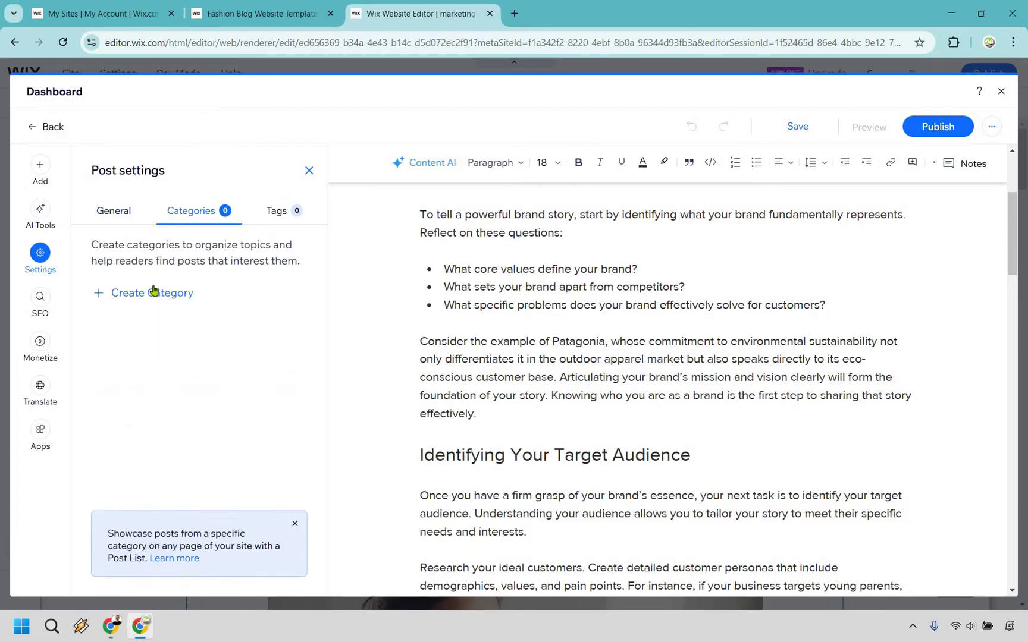
pyautogui.scroll(4, 683, 331)
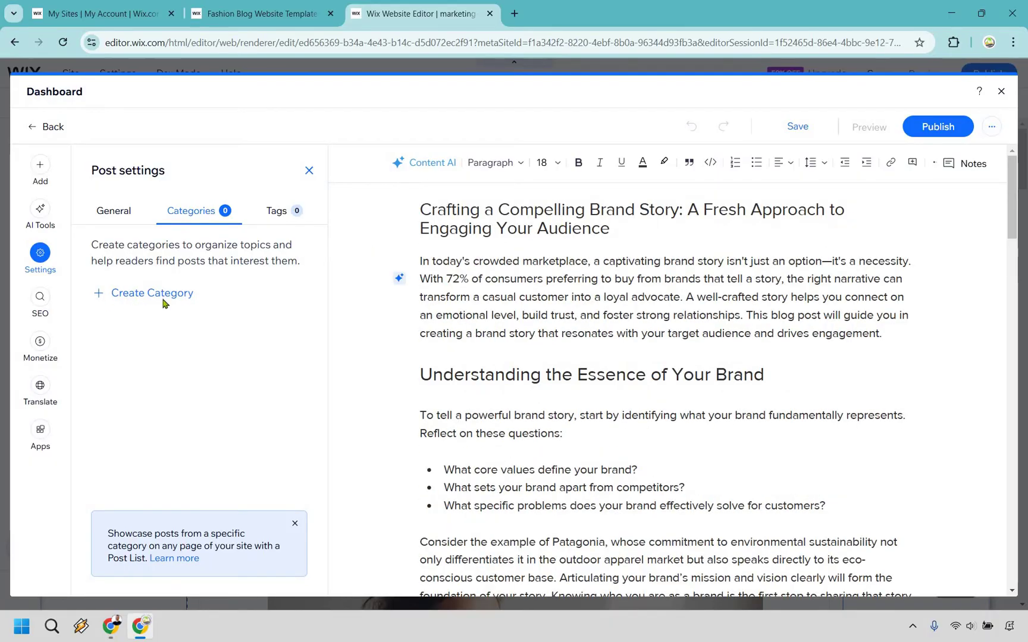
pyautogui.click(165, 306)
pyautogui.click(164, 308)
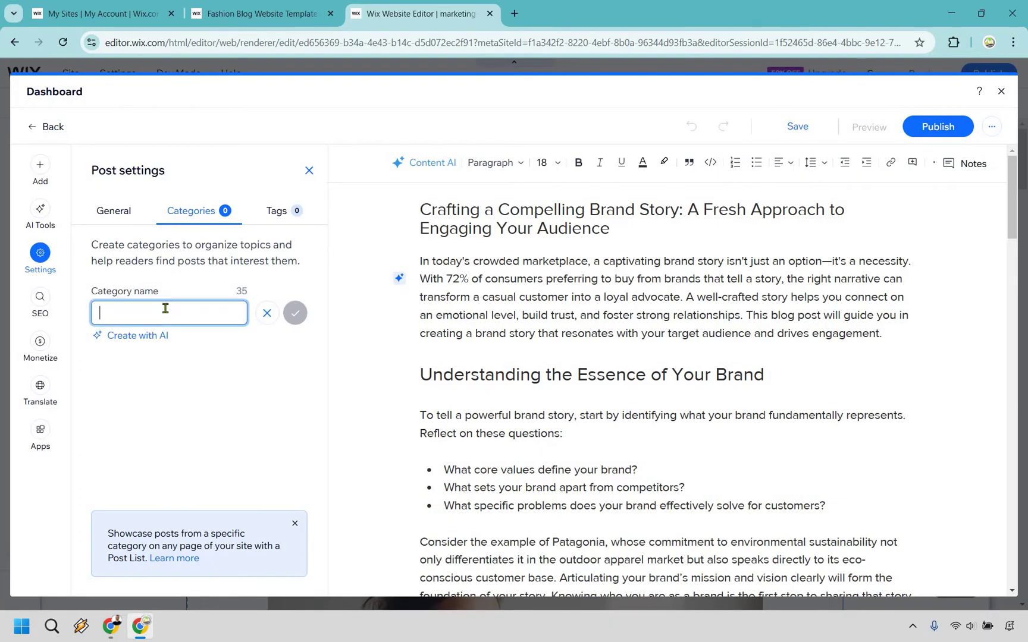
pyautogui.write('Branding')
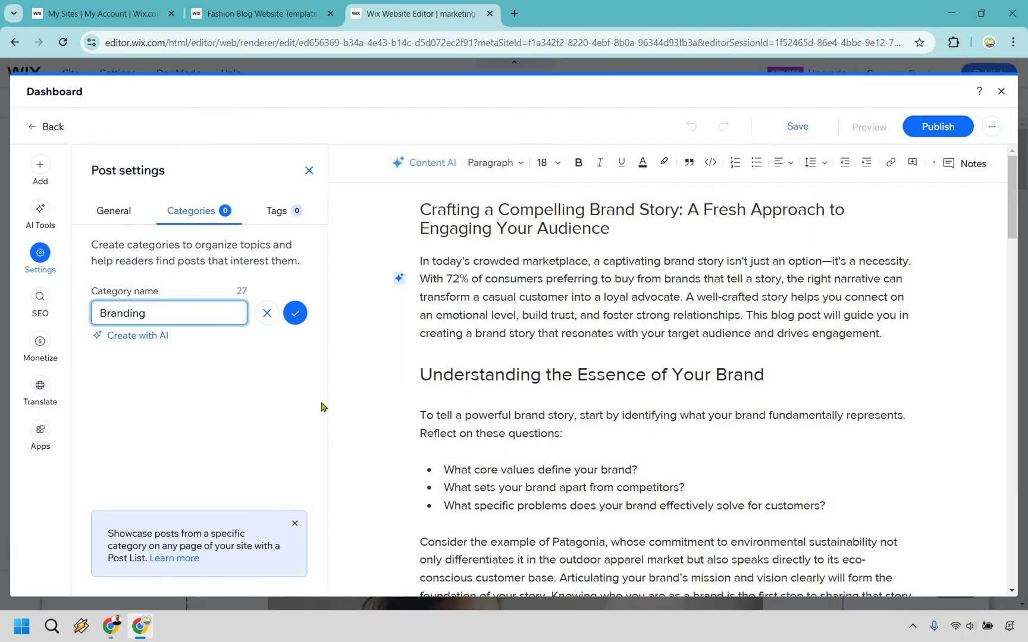
pyautogui.press('Return')
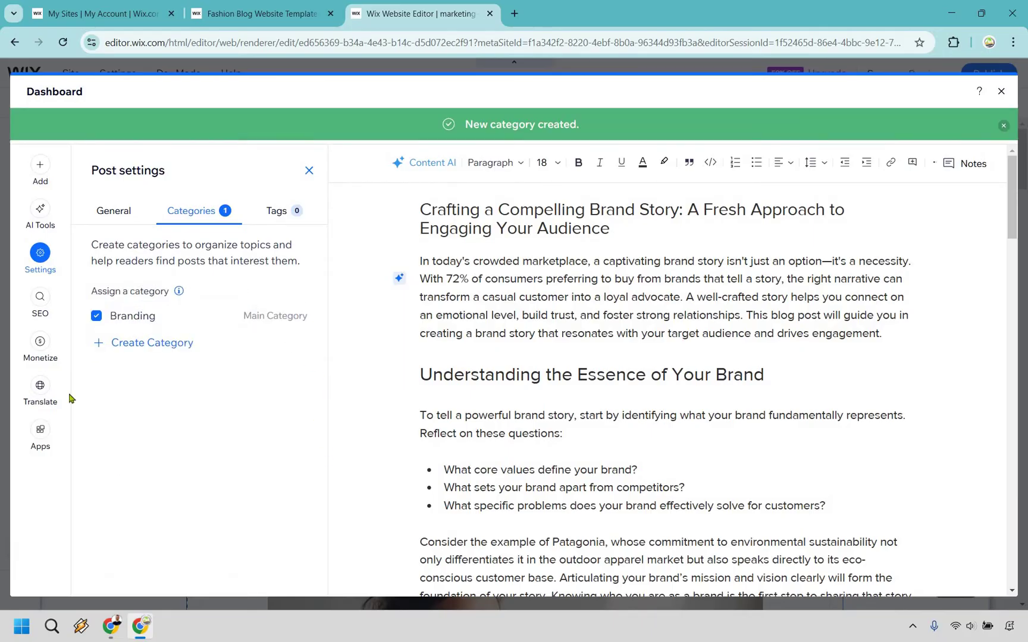
pyautogui.click(161, 355)
pyautogui.write('Social Media')
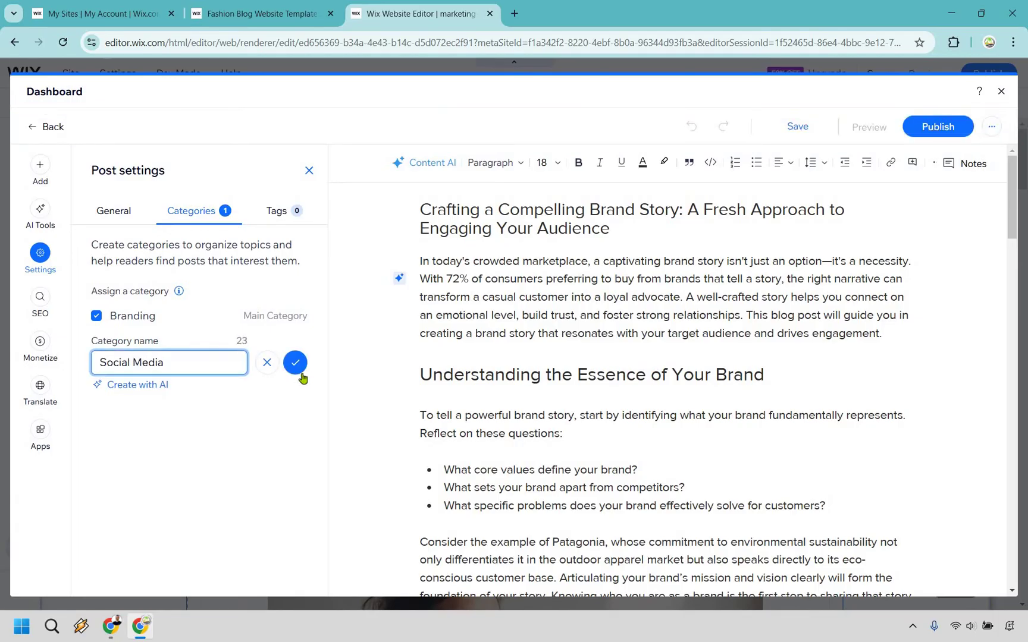
pyautogui.press('Return')
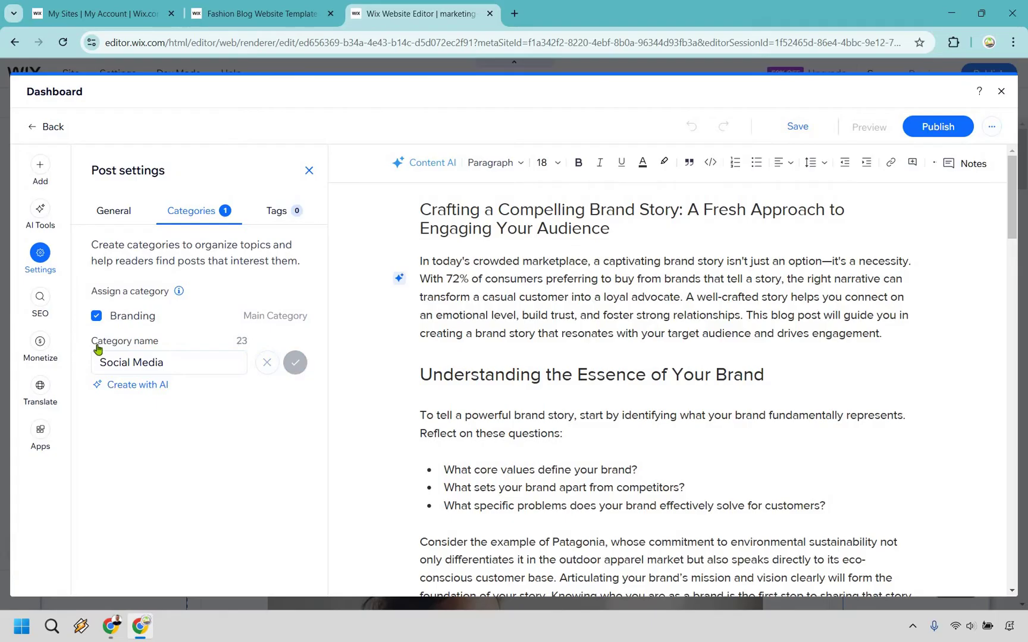
# Step: Add the tags 'branding' and 'story telling' to the post
pyautogui.click(276, 213)
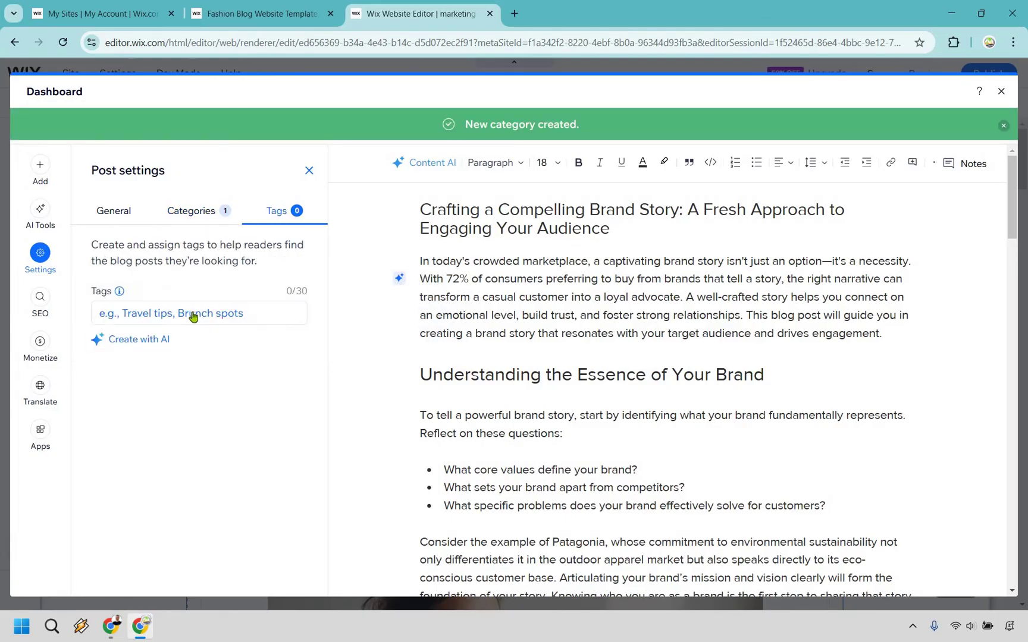
pyautogui.click(193, 314)
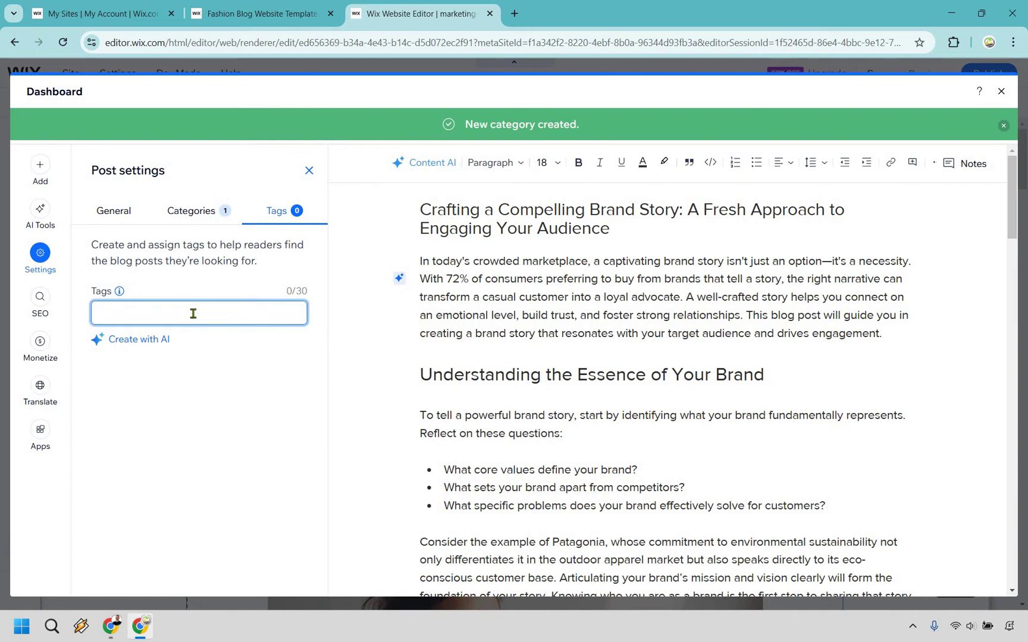
pyautogui.write('branding')
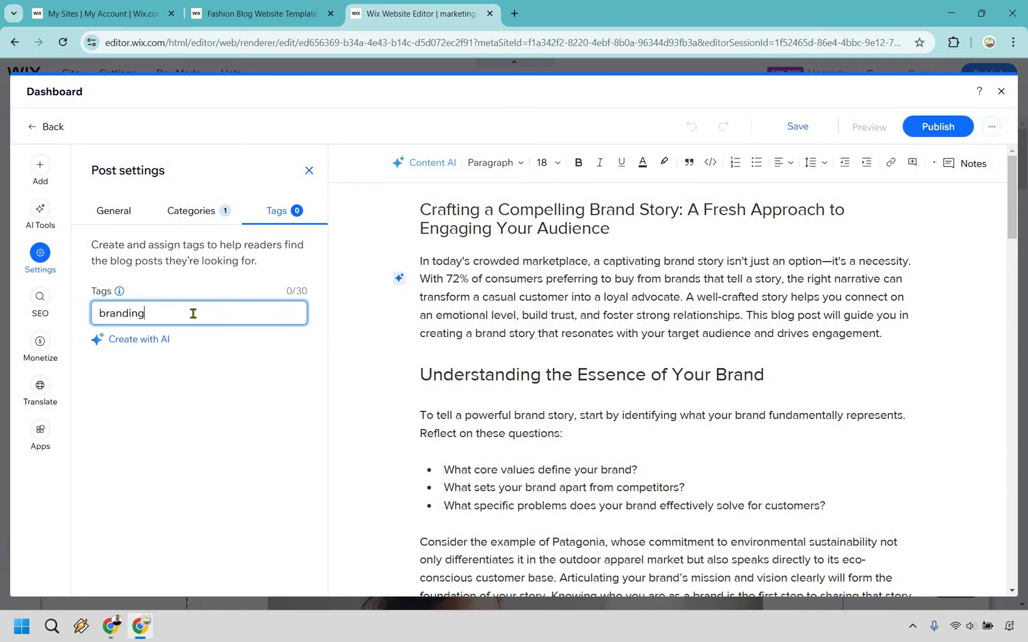
pyautogui.press('Return')
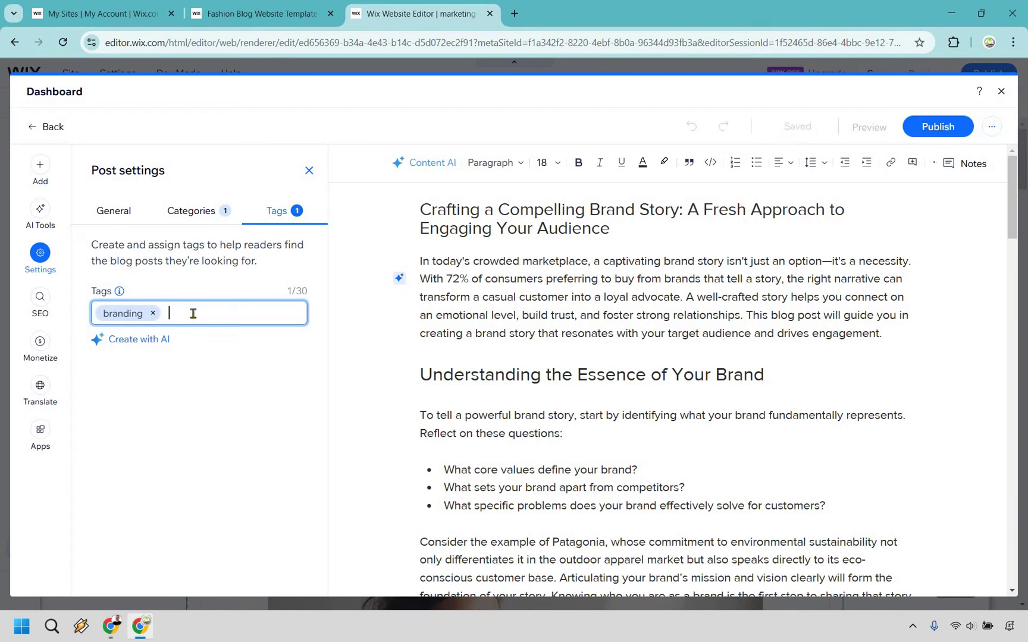
pyautogui.write('story telling')
pyautogui.press('Return')
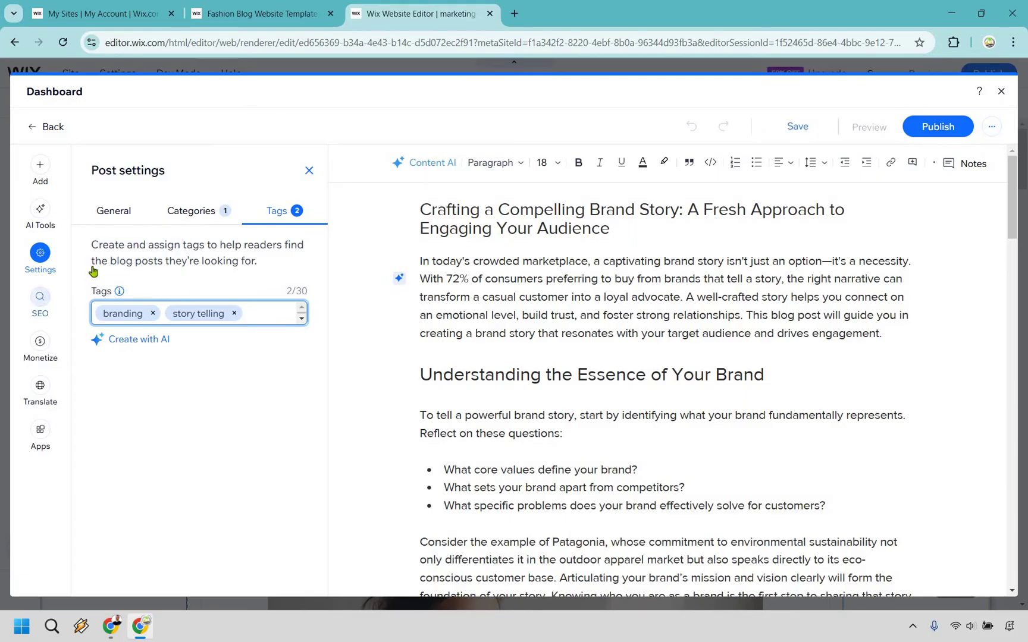
# Step: Expand the 'Write meta description' task in the post's SEO settings, then open the Add panel
pyautogui.click(40, 296)
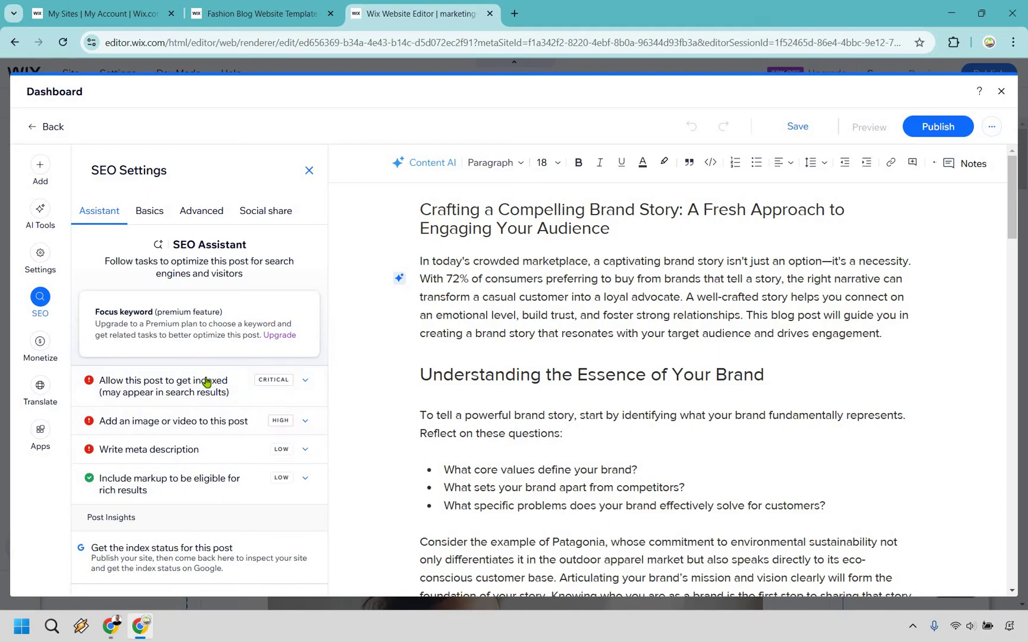
pyautogui.scroll(-1, 214, 437)
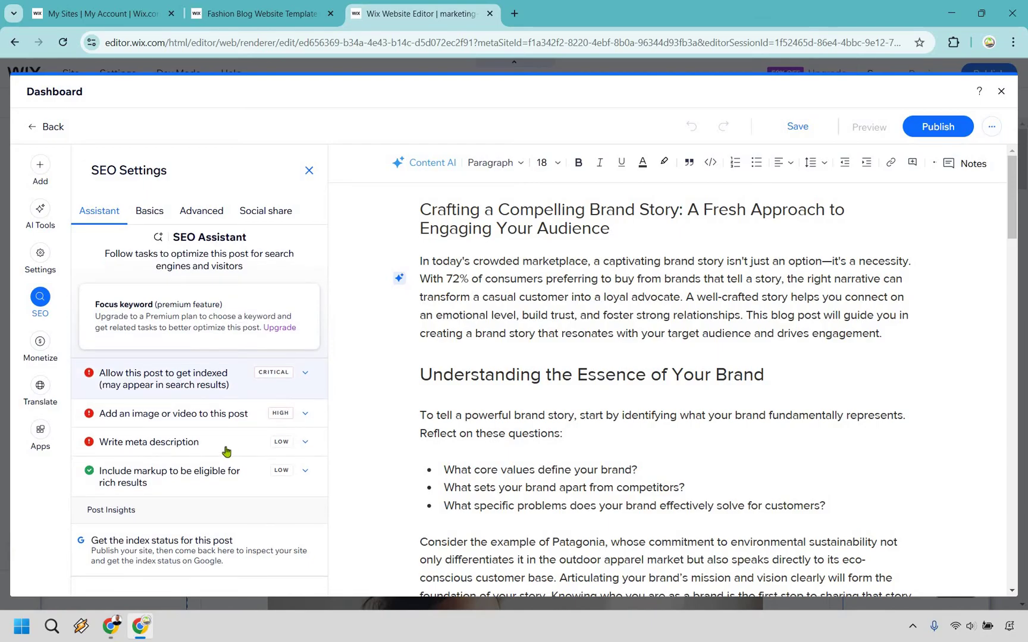
pyautogui.click(221, 432)
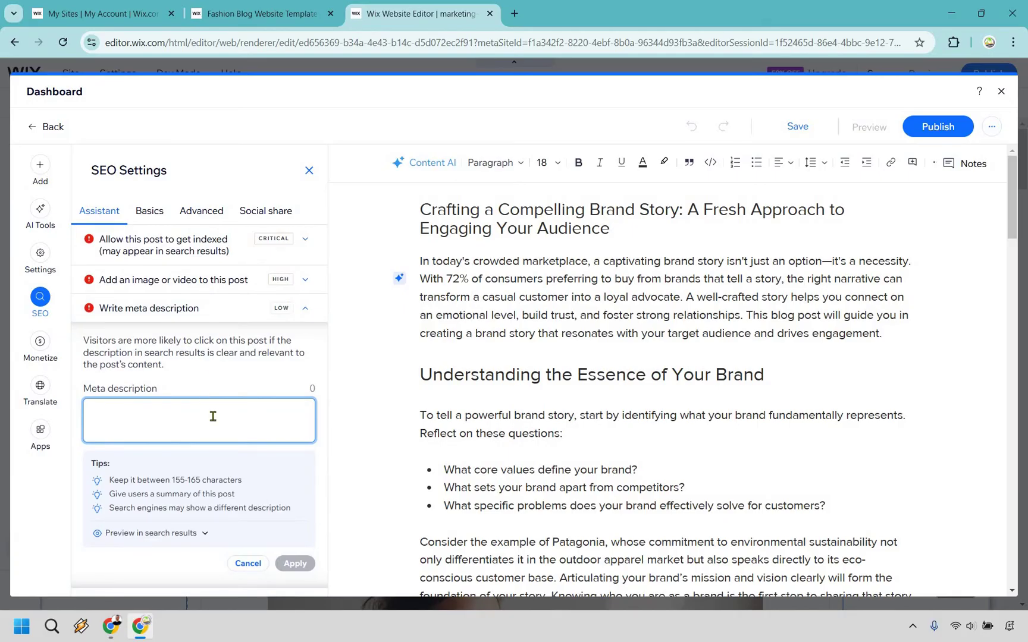
pyautogui.scroll(4, 301, 181)
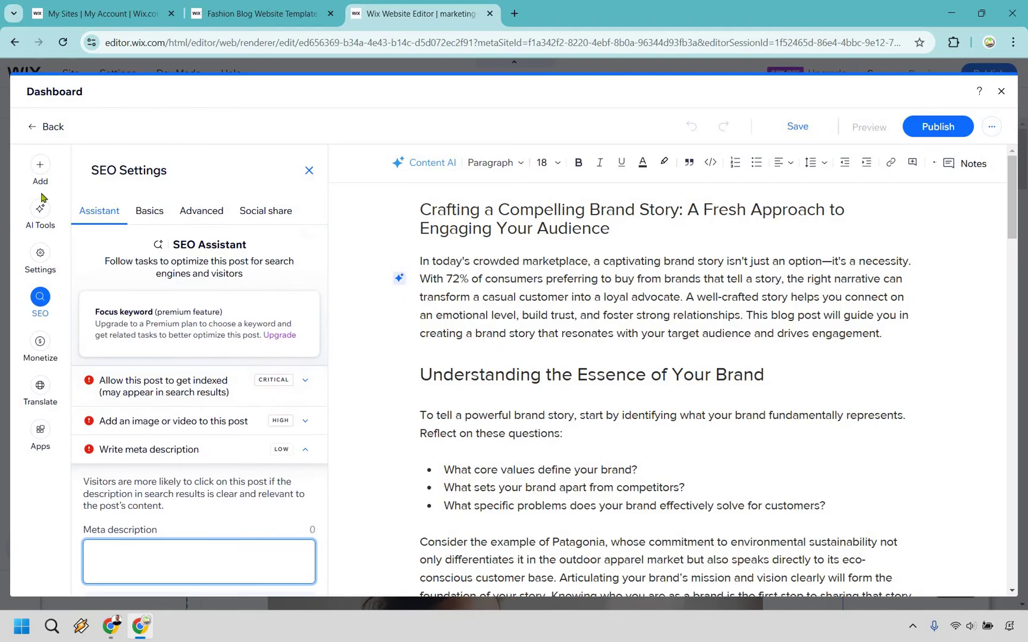
pyautogui.click(39, 171)
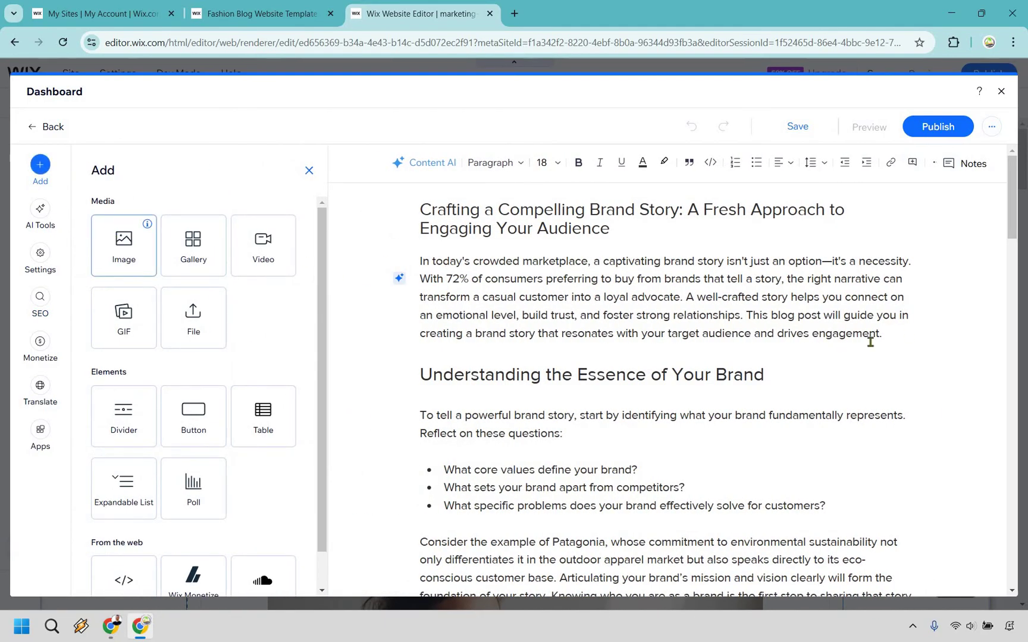
# Step: Insert a Wix stock laptop photo, found by searching 'soc', below the opening paragraph
pyautogui.click(905, 333)
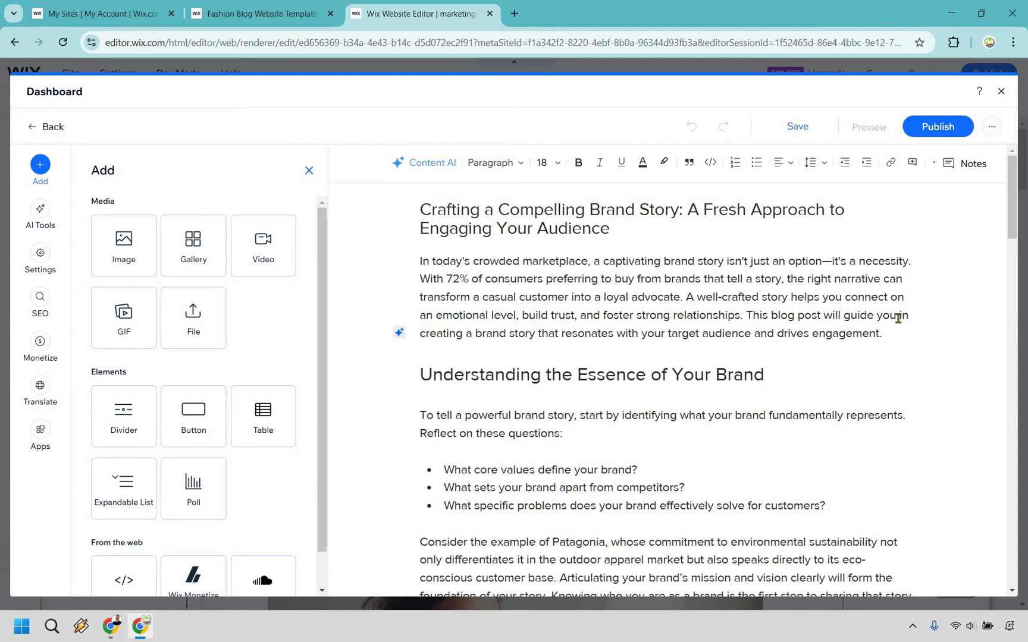
pyautogui.press('Return')
pyautogui.press('Return')
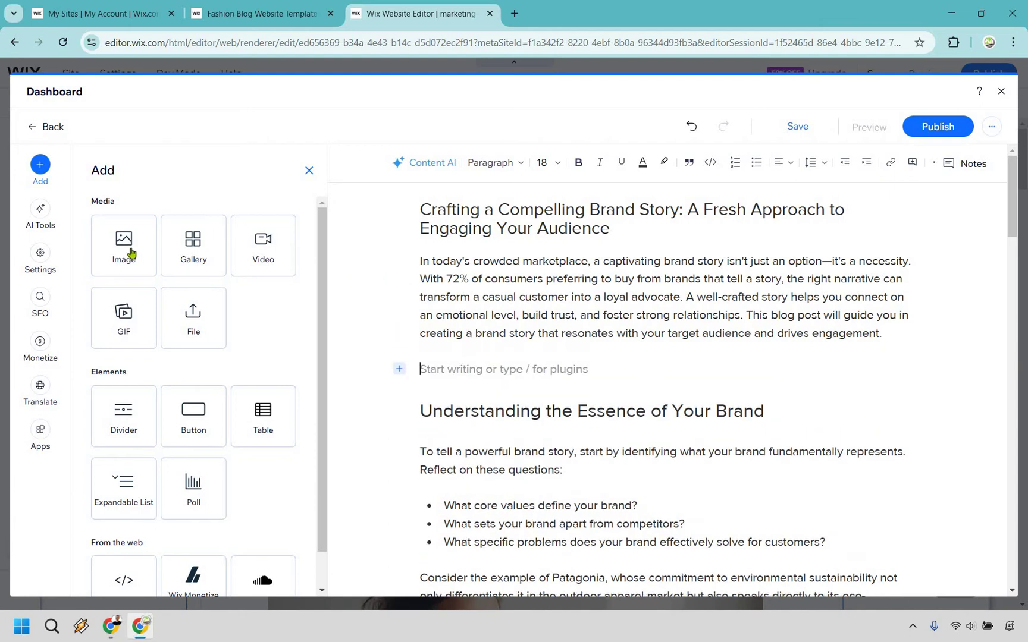
pyautogui.click(204, 264)
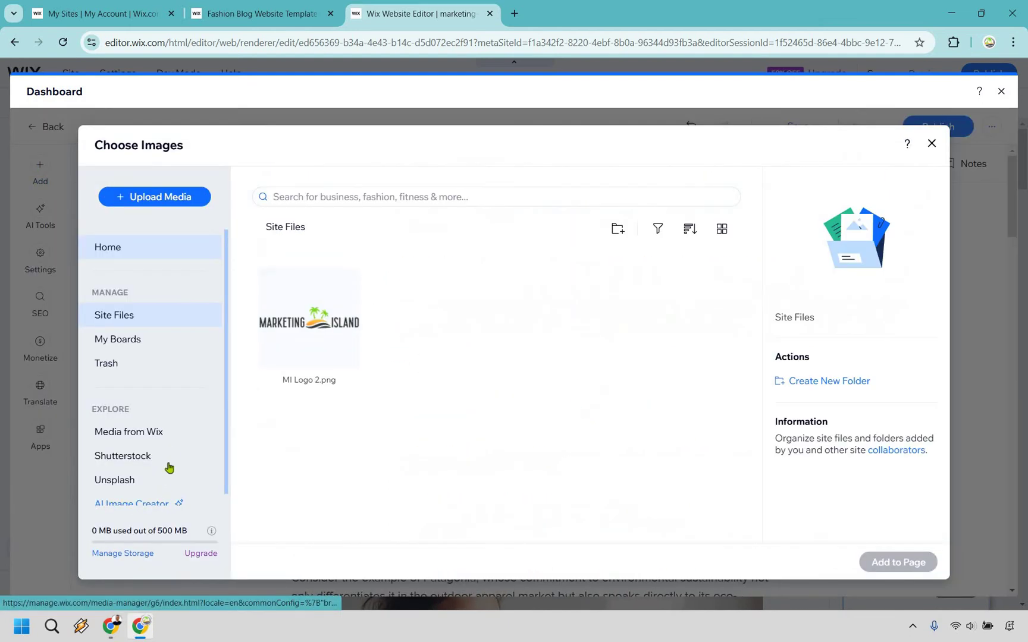
pyautogui.click(337, 193)
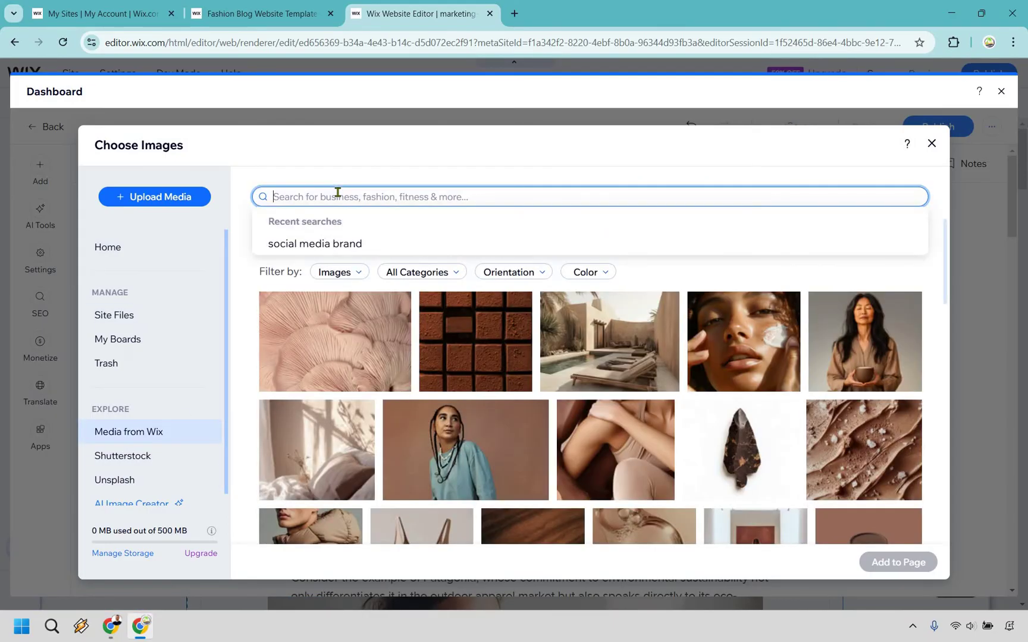
pyautogui.write('social media')
pyautogui.press('Return')
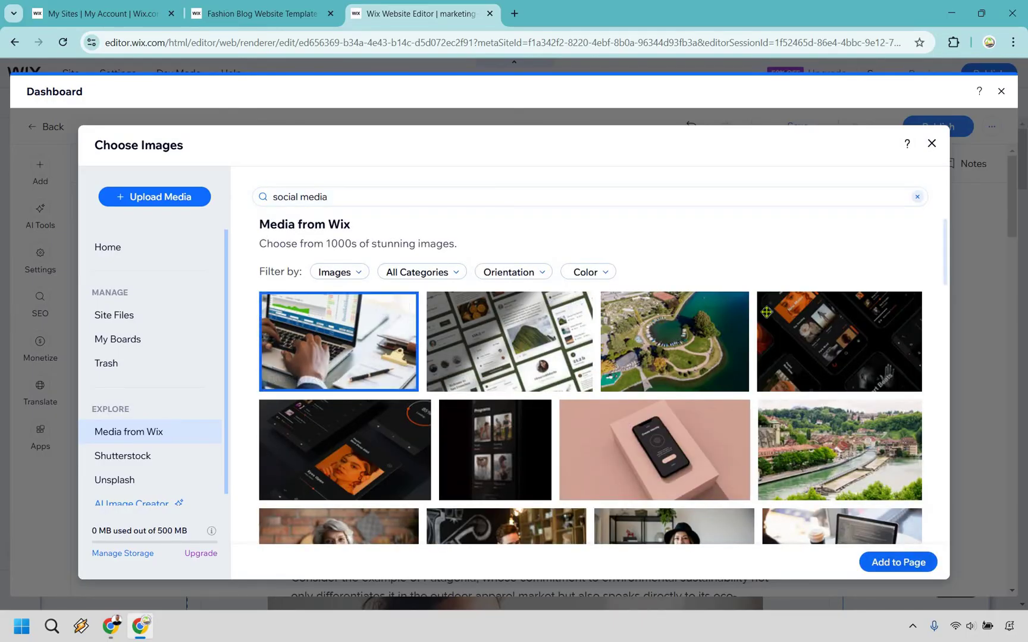
pyautogui.click(898, 562)
pyautogui.scroll(-5, 583, 442)
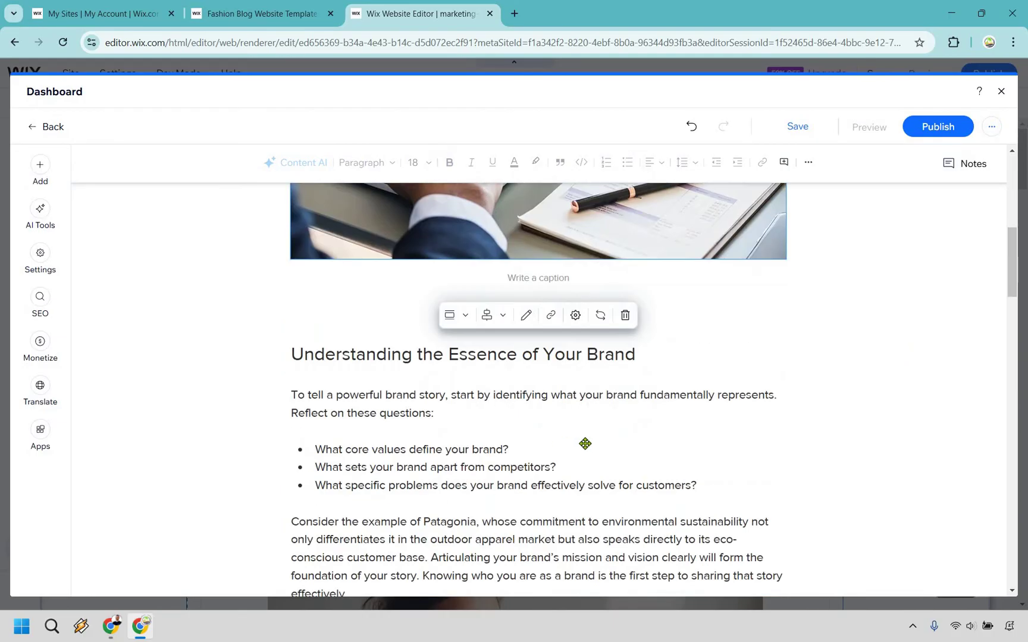
pyautogui.scroll(8, 560, 442)
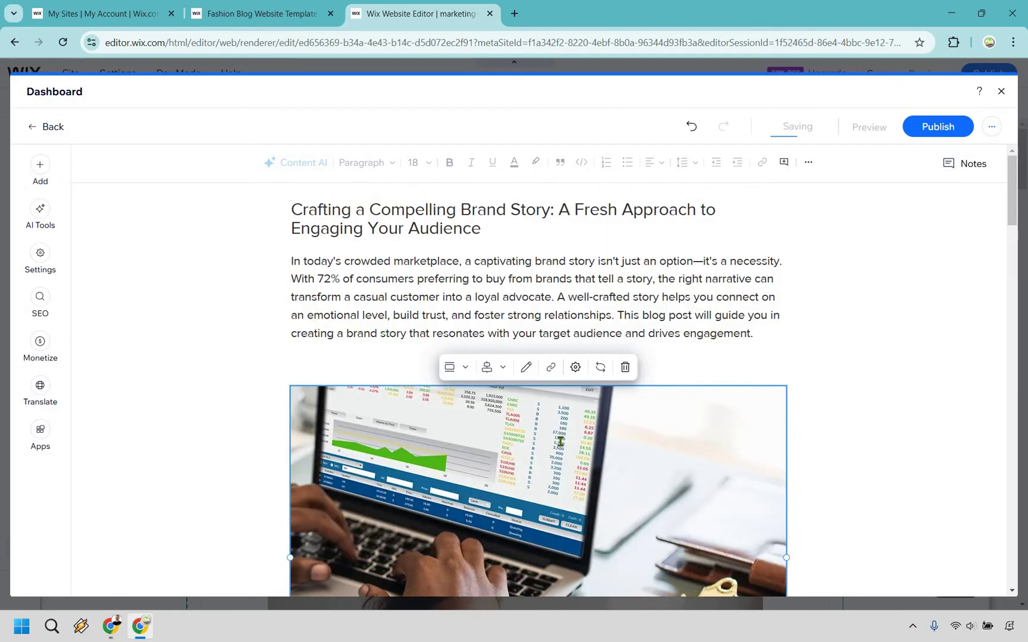
# Step: Delete the stock photo and start a new line after the 'needs and interests.' paragraph
pyautogui.press('Delete')
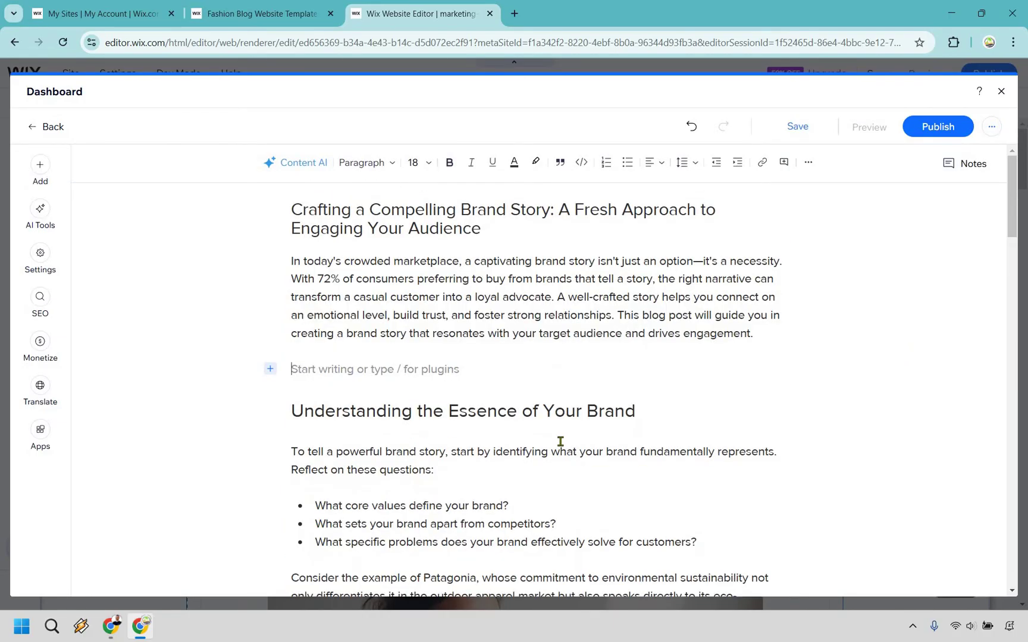
pyautogui.press('BackSpace')
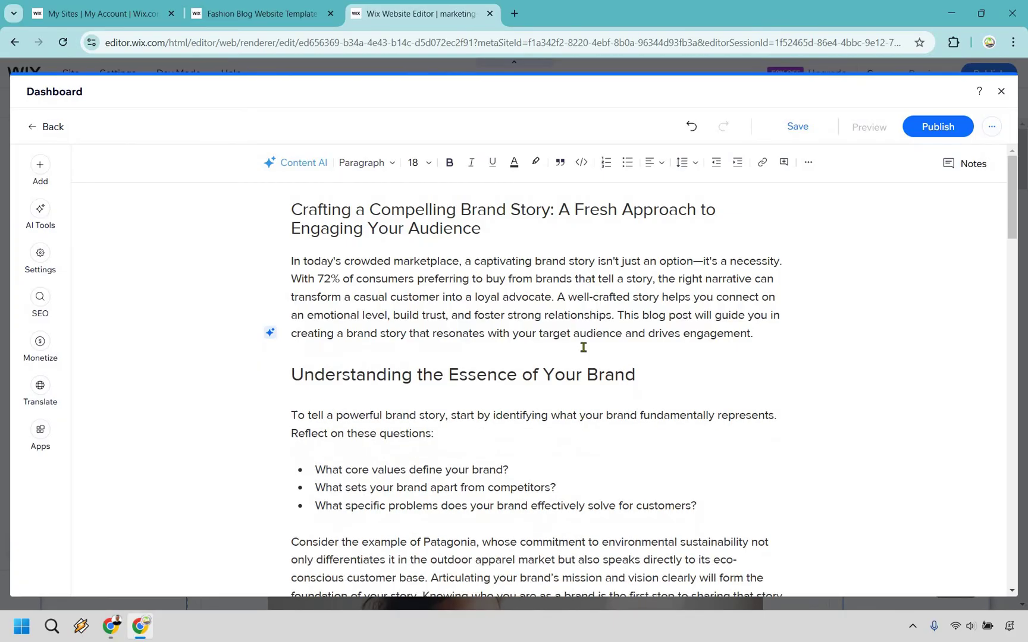
pyautogui.scroll(-1, 583, 347)
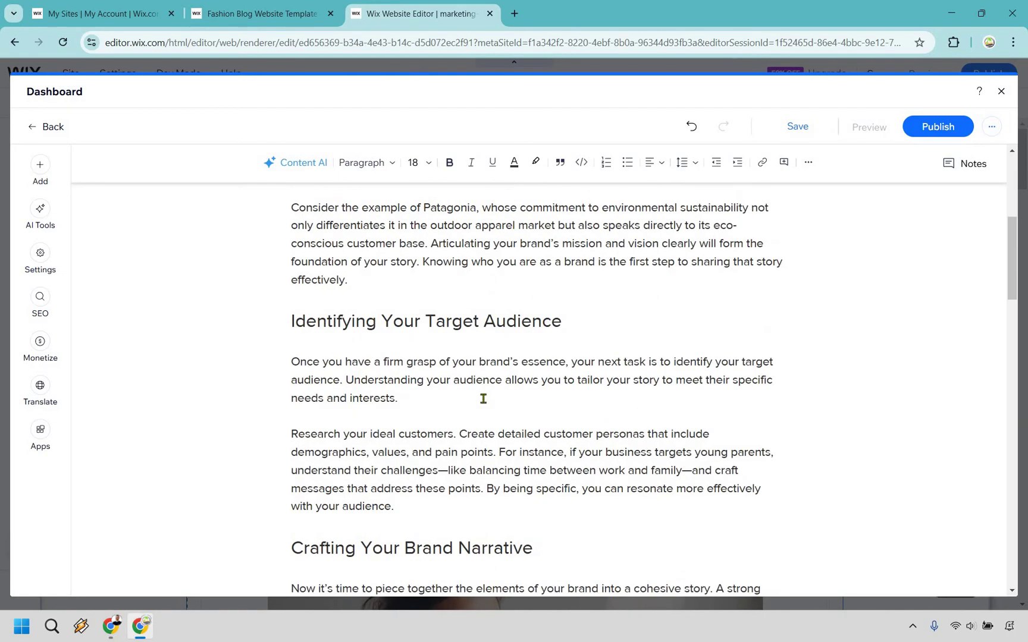
pyautogui.click(483, 399)
pyautogui.press('Return')
pyautogui.press('Return')
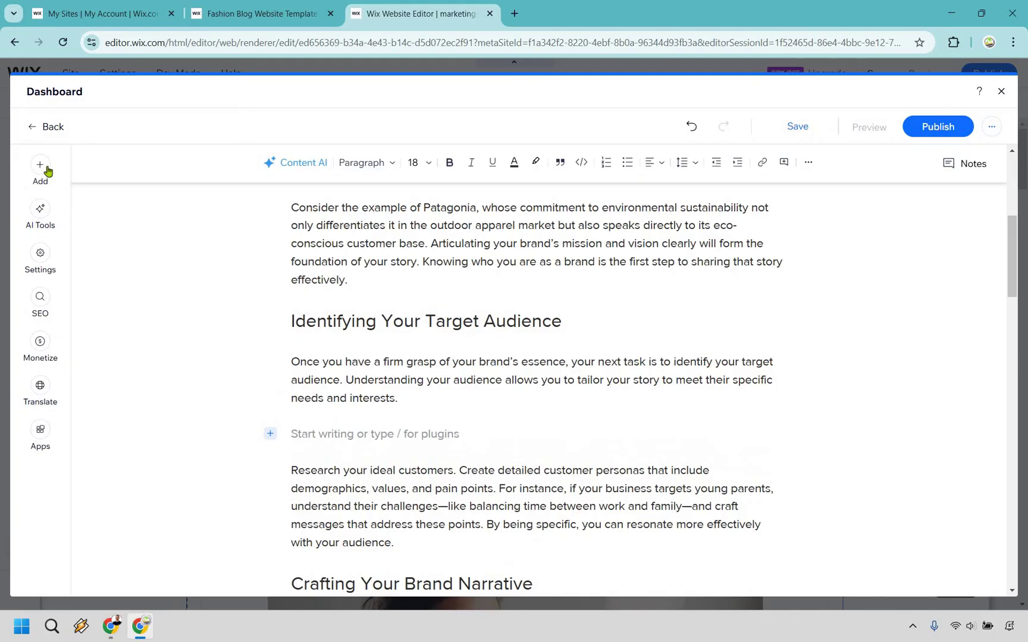
# Step: Embed the YouTube video on that new line from its pasted link
pyautogui.click(47, 171)
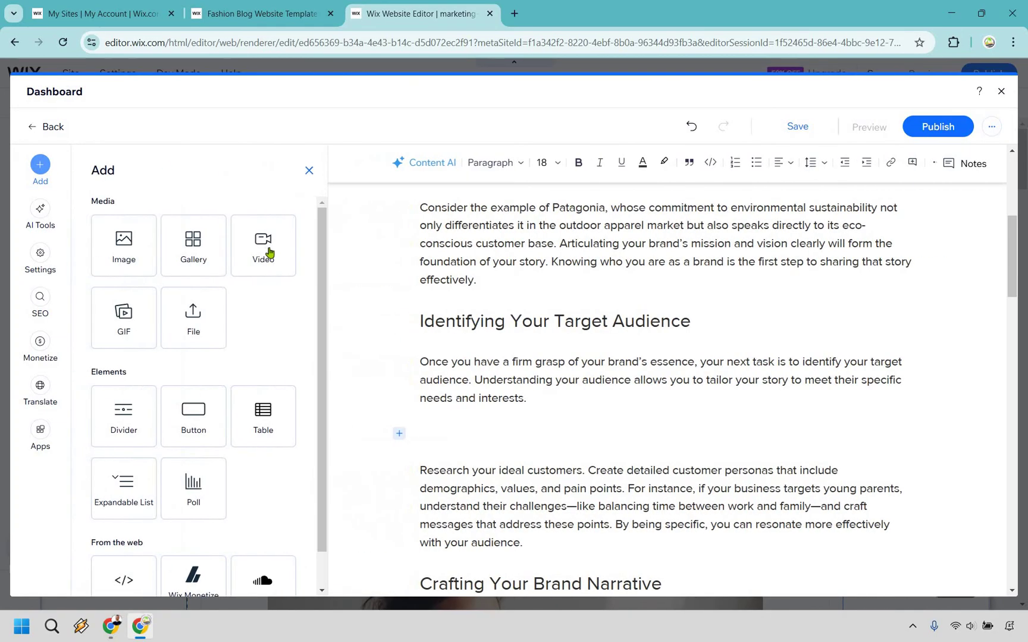
pyautogui.click(267, 253)
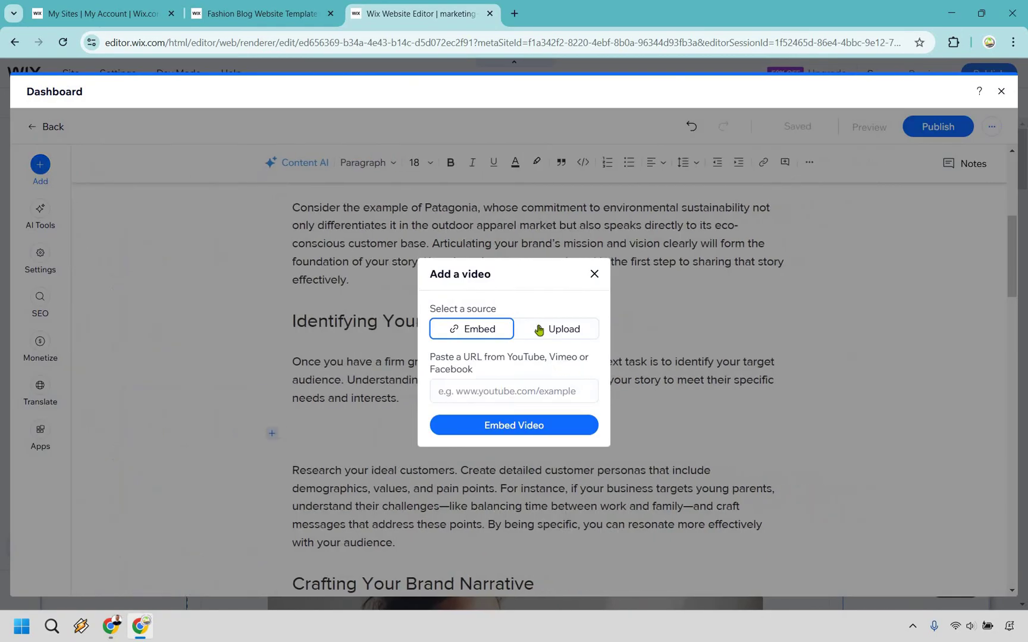
pyautogui.click(513, 389)
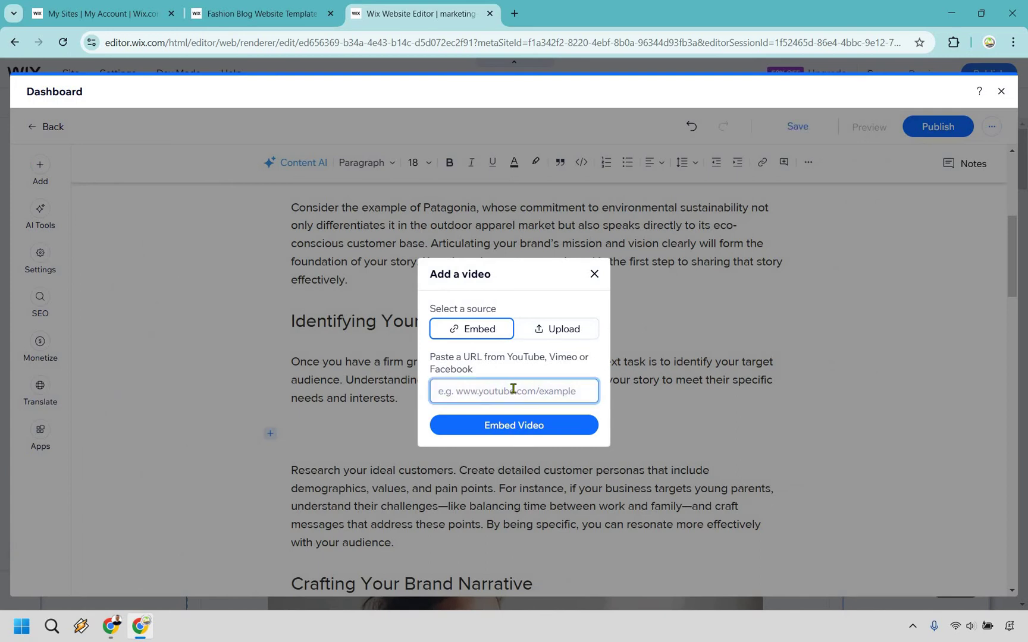
pyautogui.write('https://youtu.be/VCgiasr5Y7I')
pyautogui.click(519, 426)
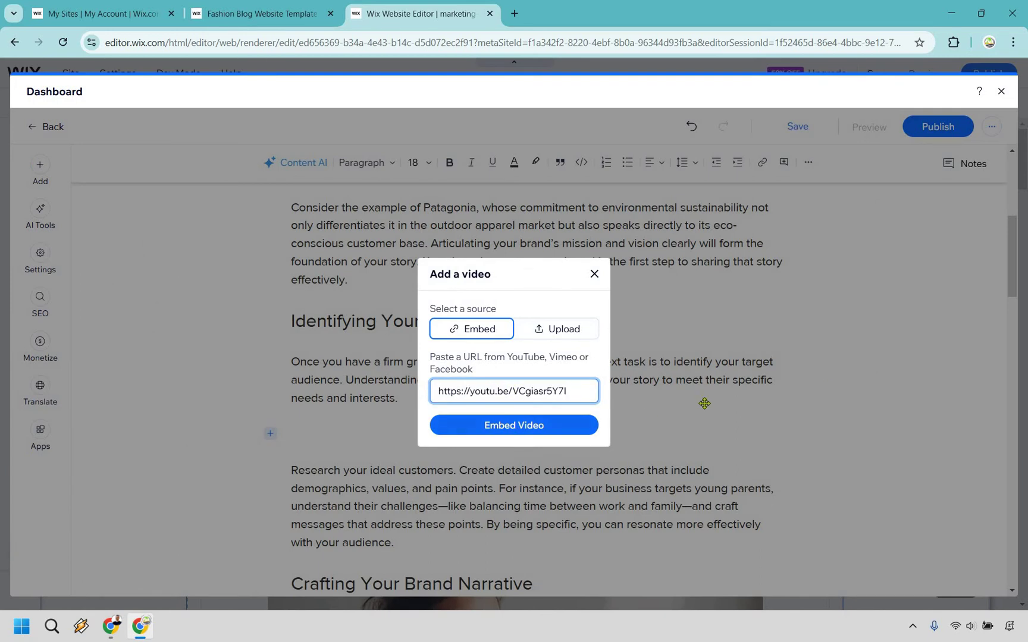
pyautogui.scroll(-3, 920, 381)
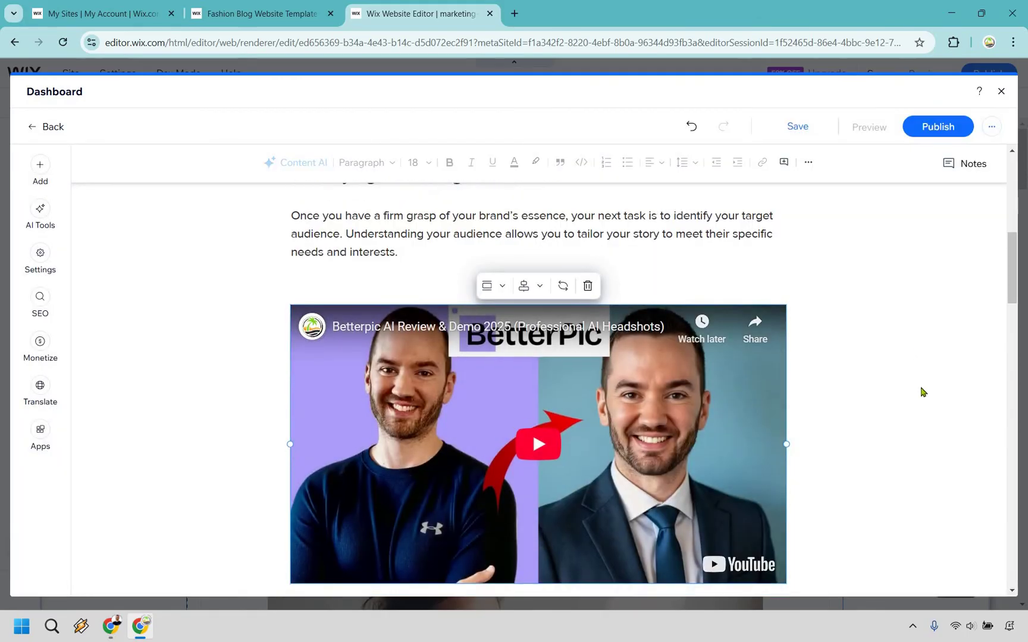
pyautogui.scroll(2, 898, 395)
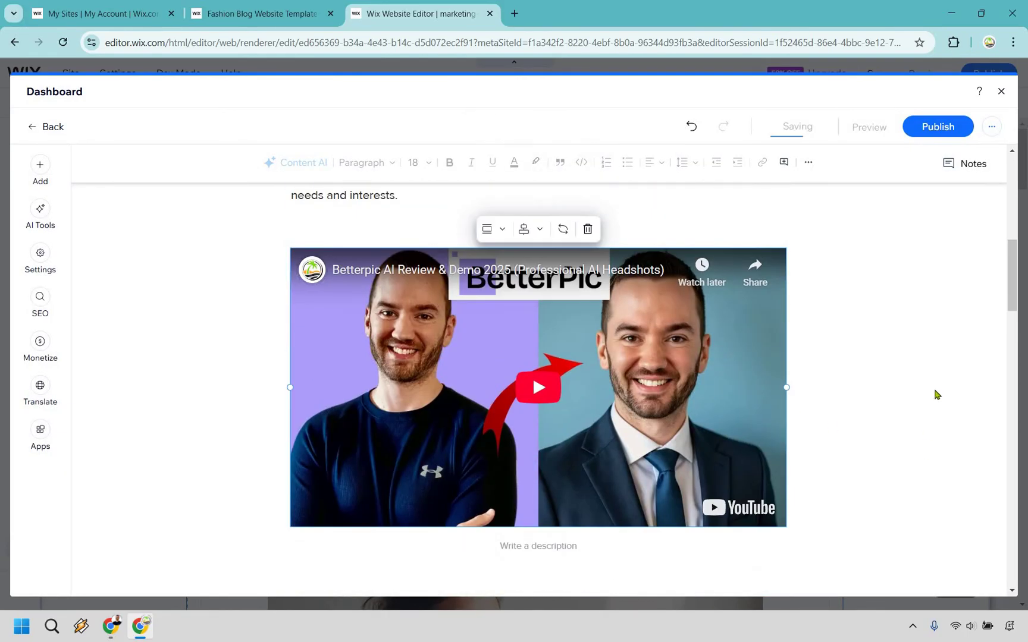
pyautogui.scroll(2, 913, 369)
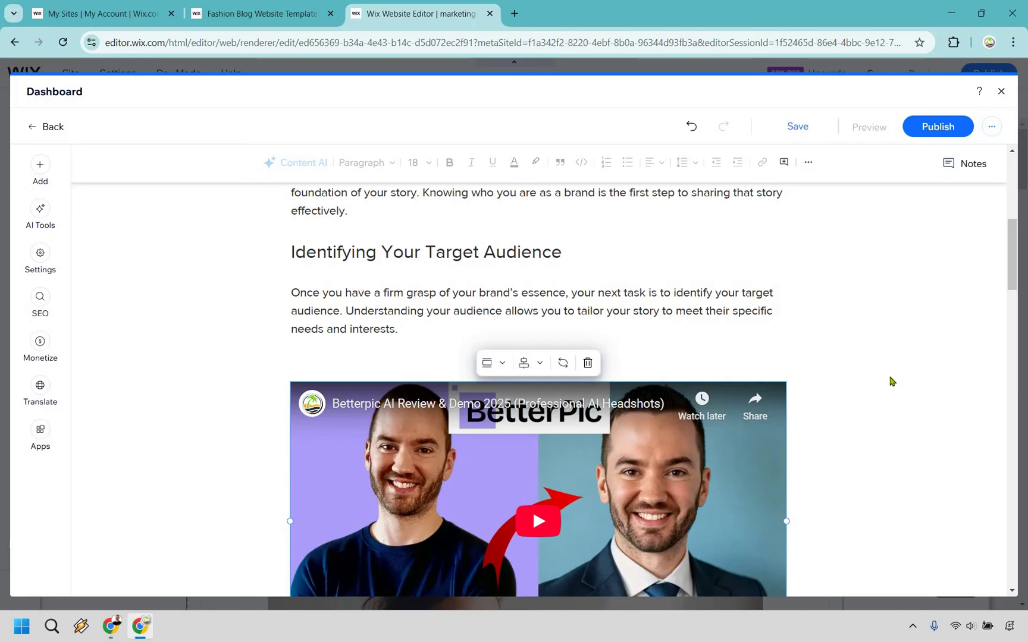
pyautogui.scroll(5, 850, 363)
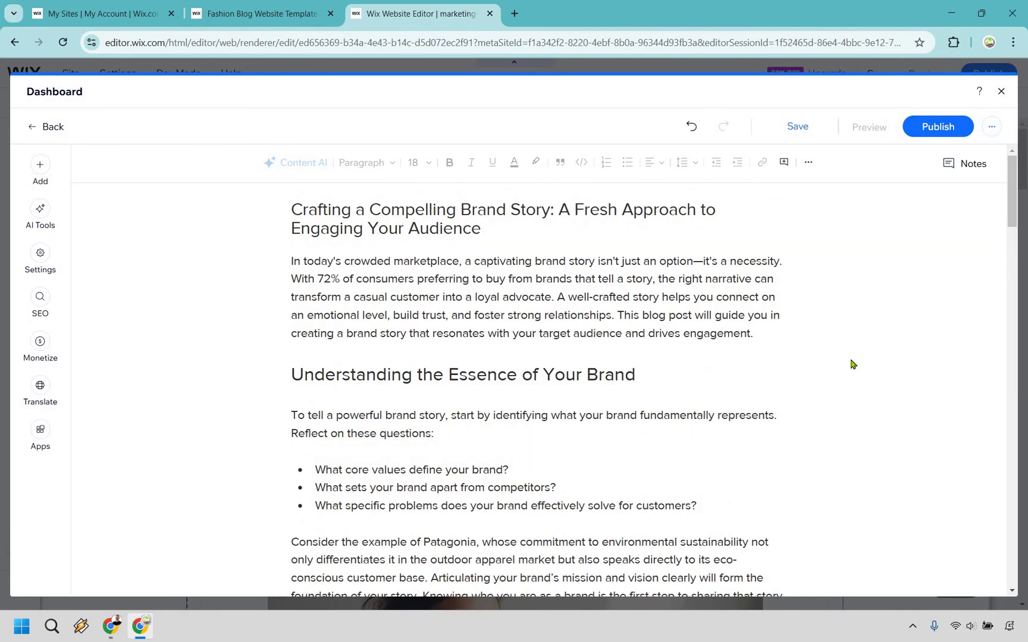
pyautogui.click(36, 164)
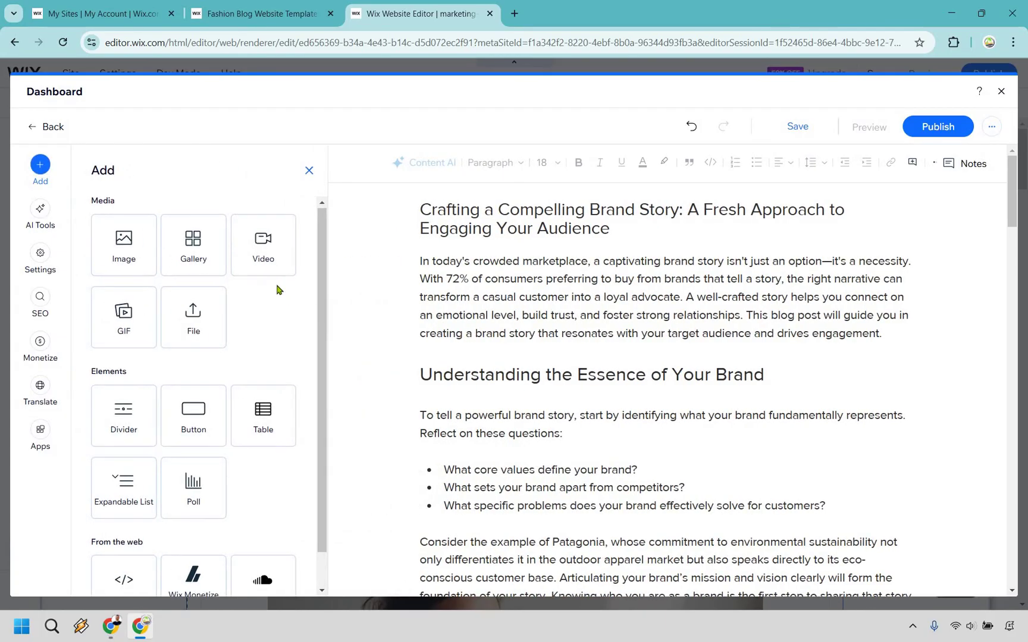
pyautogui.scroll(-1, 238, 333)
pyautogui.scroll(1, 167, 292)
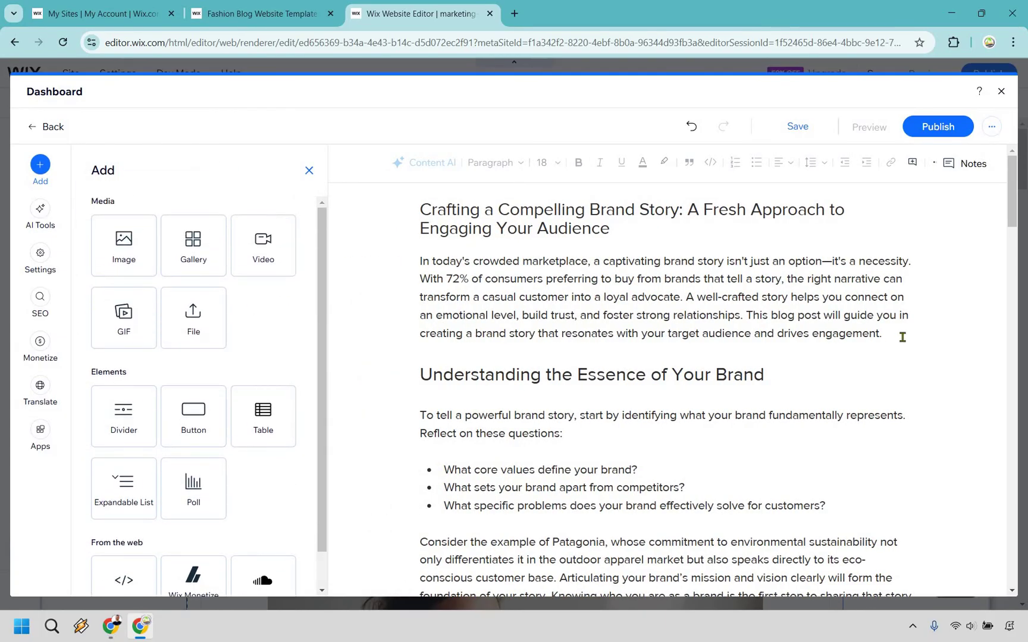
pyautogui.click(903, 337)
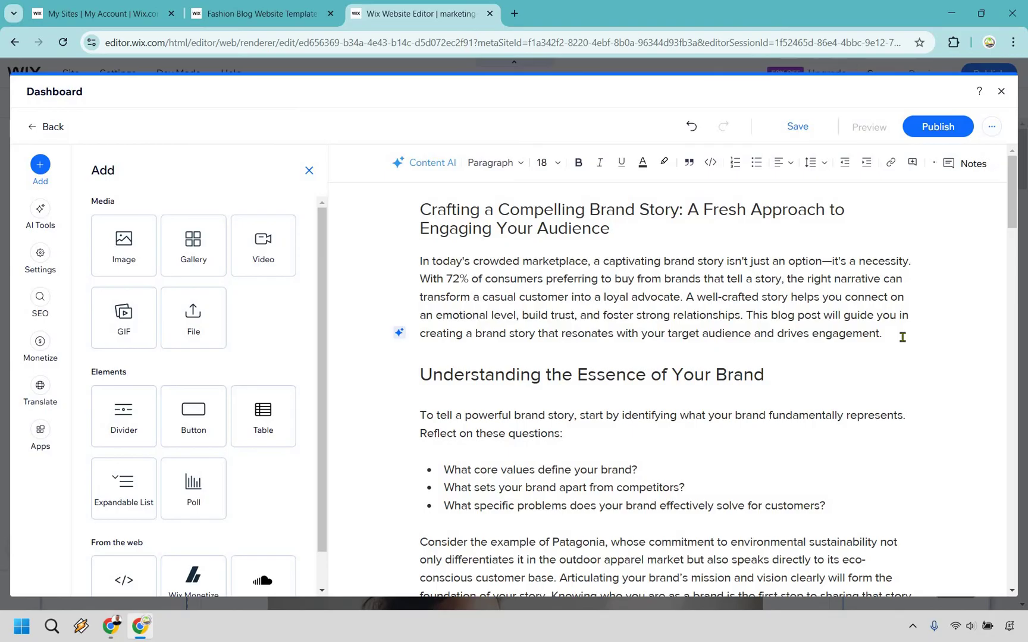
pyautogui.press('Return')
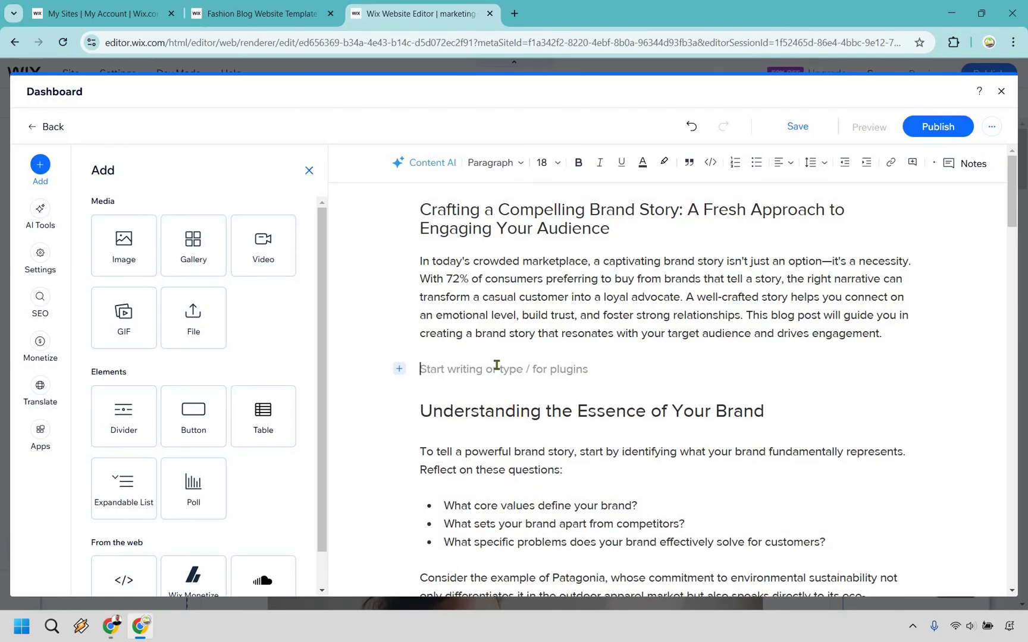
pyautogui.write('/')
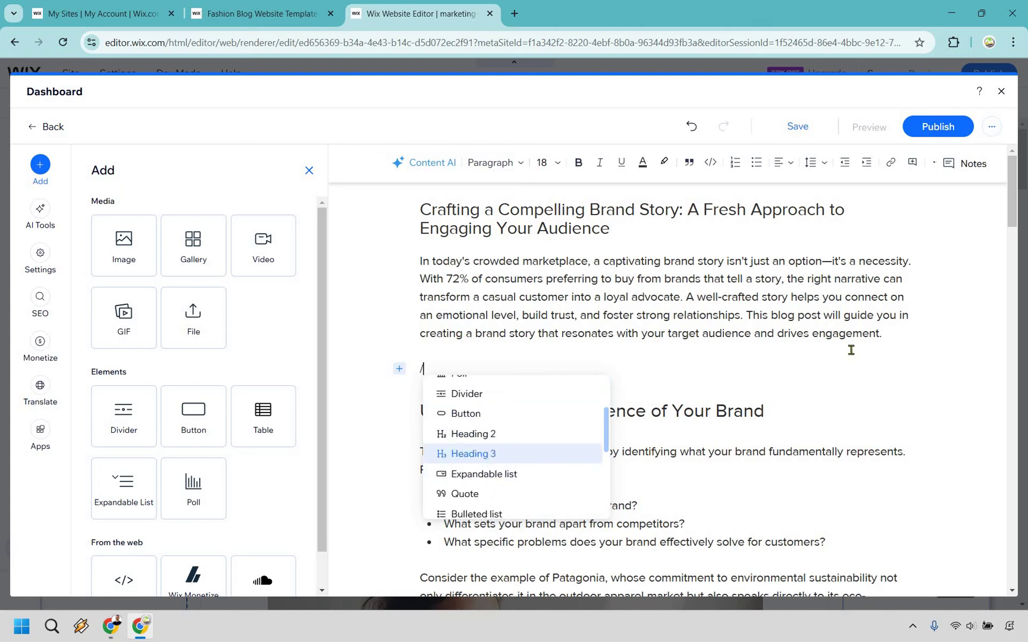
pyautogui.scroll(3, 486, 385)
pyautogui.press('Escape')
pyautogui.press('Up')
pyautogui.press('Down')
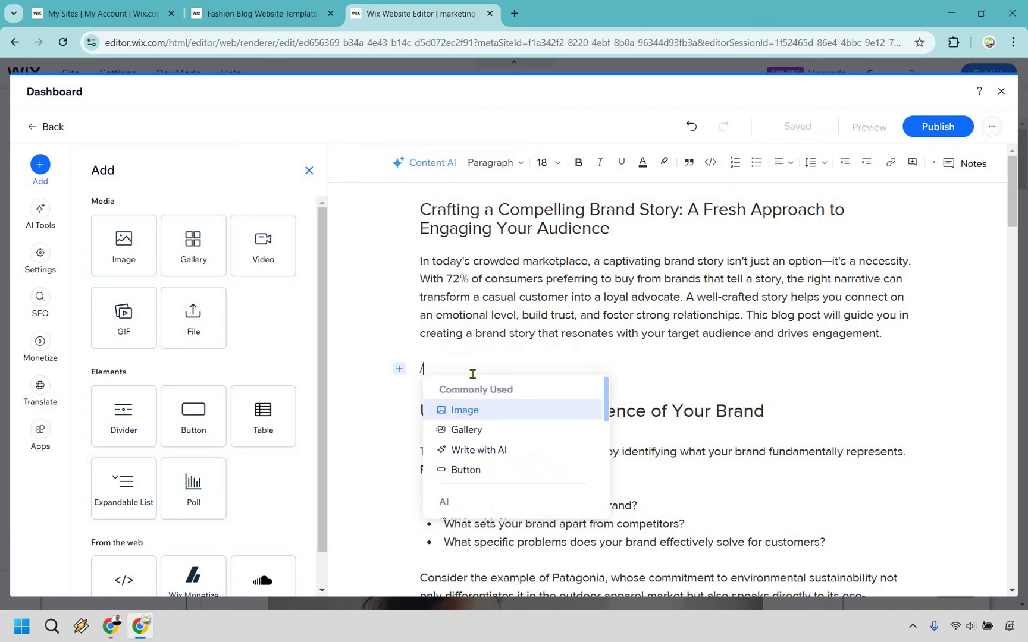
pyautogui.press('BackSpace')
pyautogui.press('BackSpace')
pyautogui.press('BackSpace')
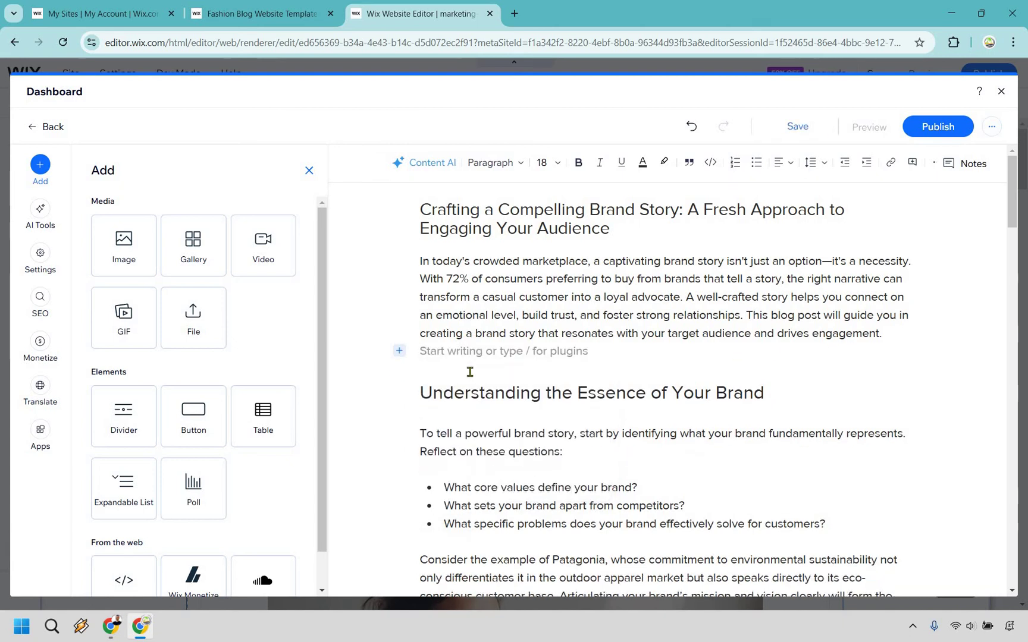
# Step: Apply the post's opening paragraph as its SEO meta description
pyautogui.click(39, 297)
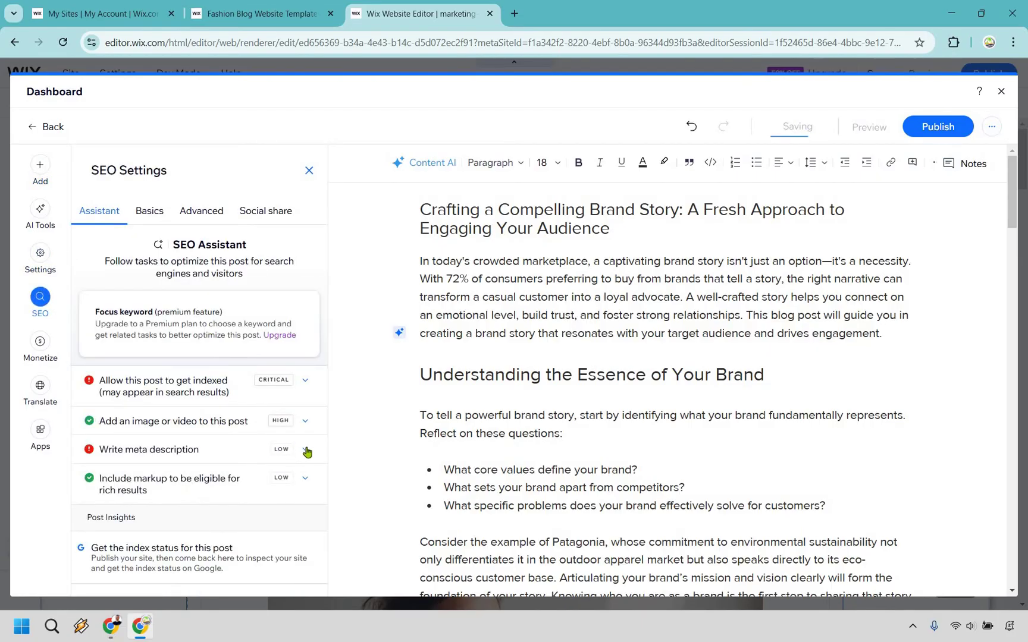
pyautogui.click(653, 281)
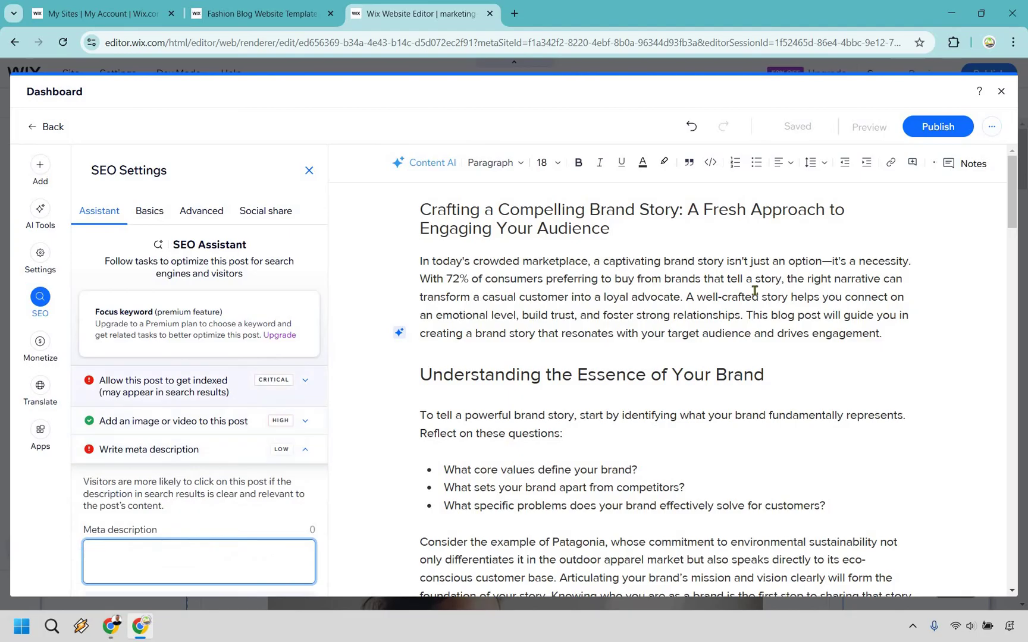
pyautogui.tripleClick(422, 264)
pyautogui.hotkey('ctrl', 'c')
pyautogui.click(219, 489)
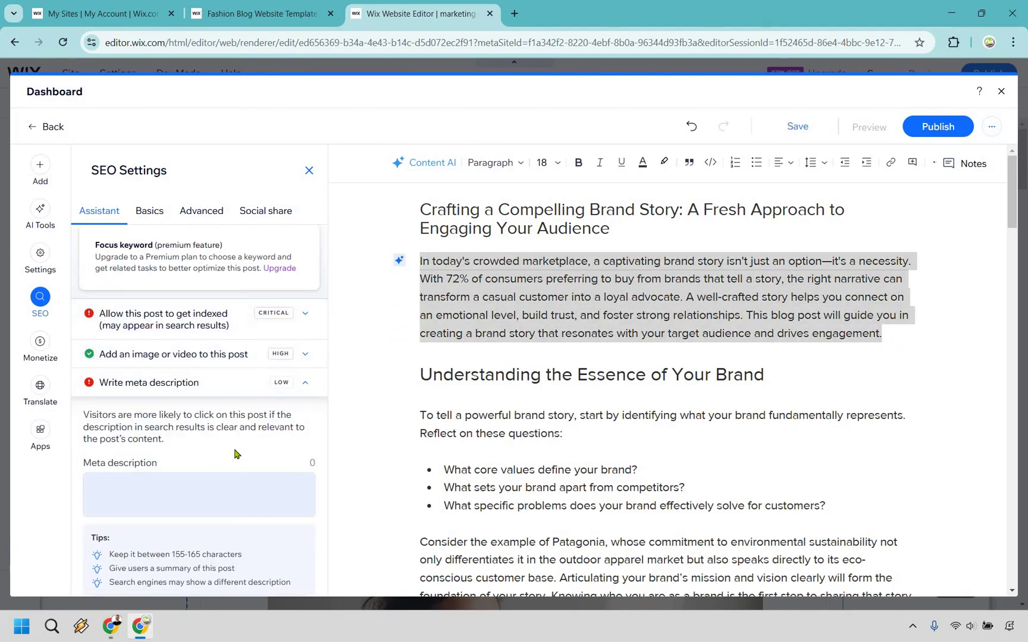
pyautogui.hotkey('ctrl', 'v')
pyautogui.scroll(-2, 284, 502)
pyautogui.click(286, 502)
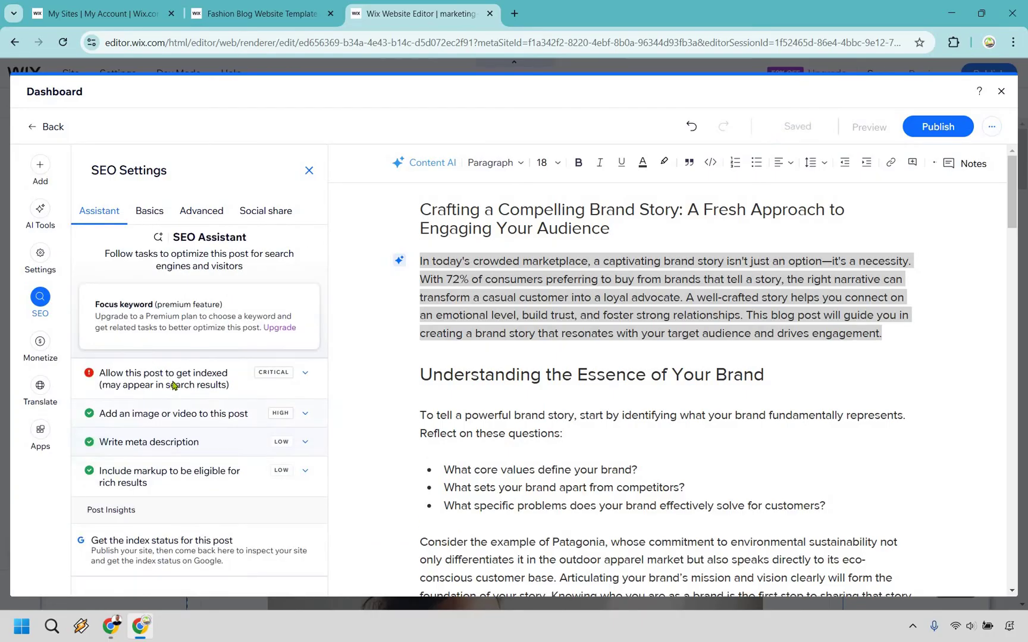
# Step: Allow search engines to index the entire site and apply the change
pyautogui.click(174, 385)
pyautogui.click(253, 386)
pyautogui.click(306, 373)
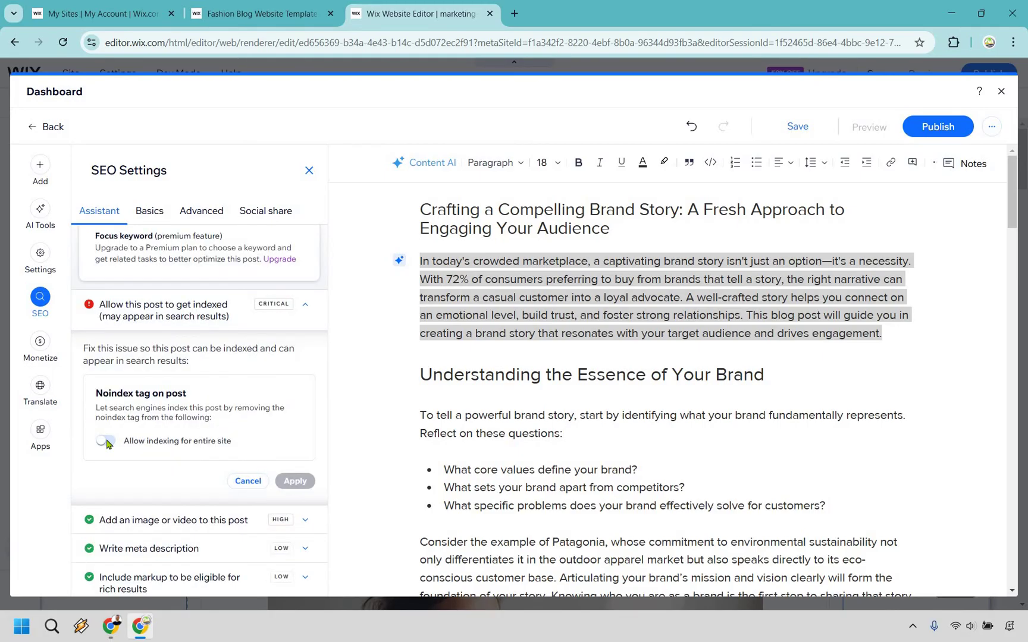
pyautogui.click(107, 442)
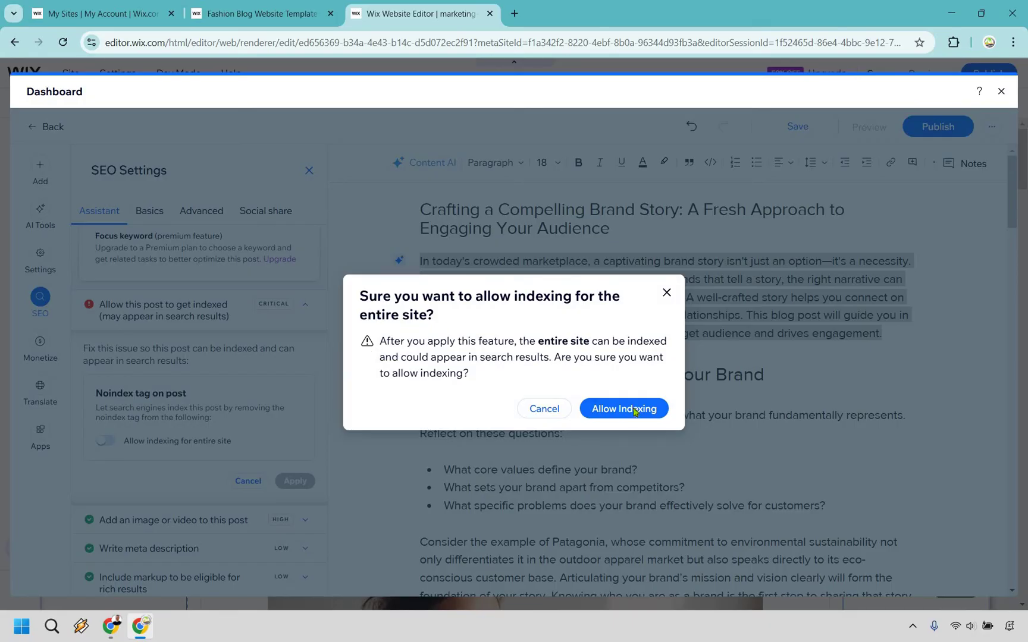
pyautogui.click(607, 406)
pyautogui.click(295, 480)
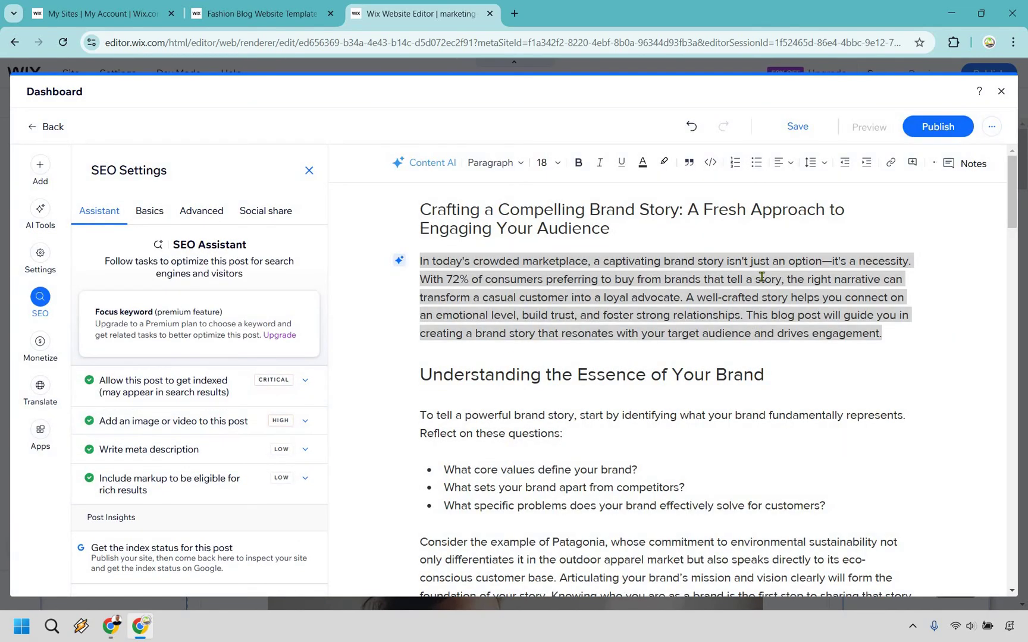
# Step: Publish the blog post, return to the site editor, and publish the whole site
pyautogui.click(919, 309)
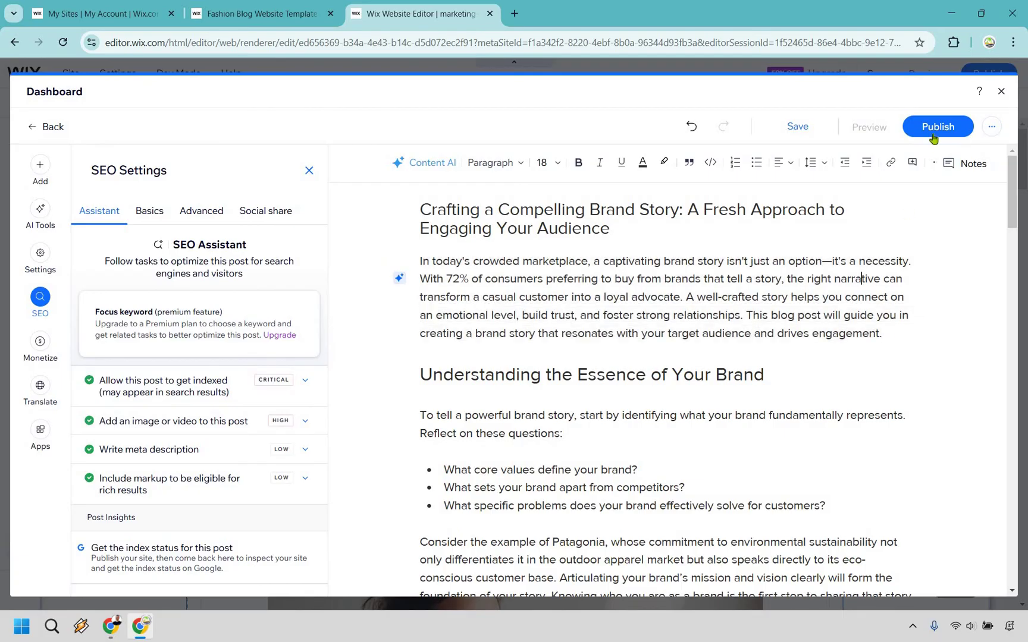
pyautogui.click(934, 128)
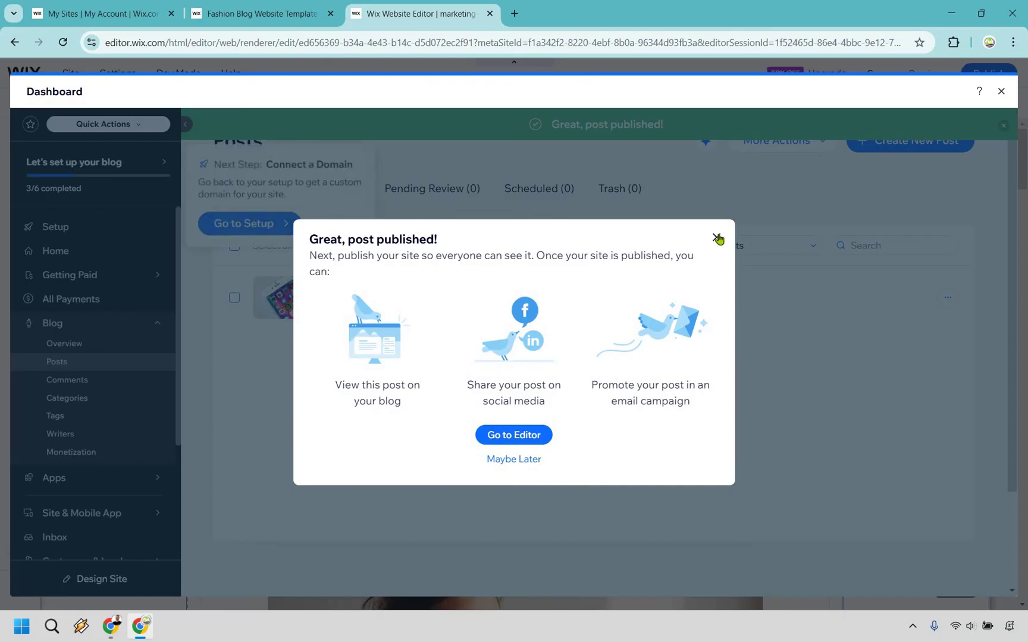
pyautogui.press('Escape')
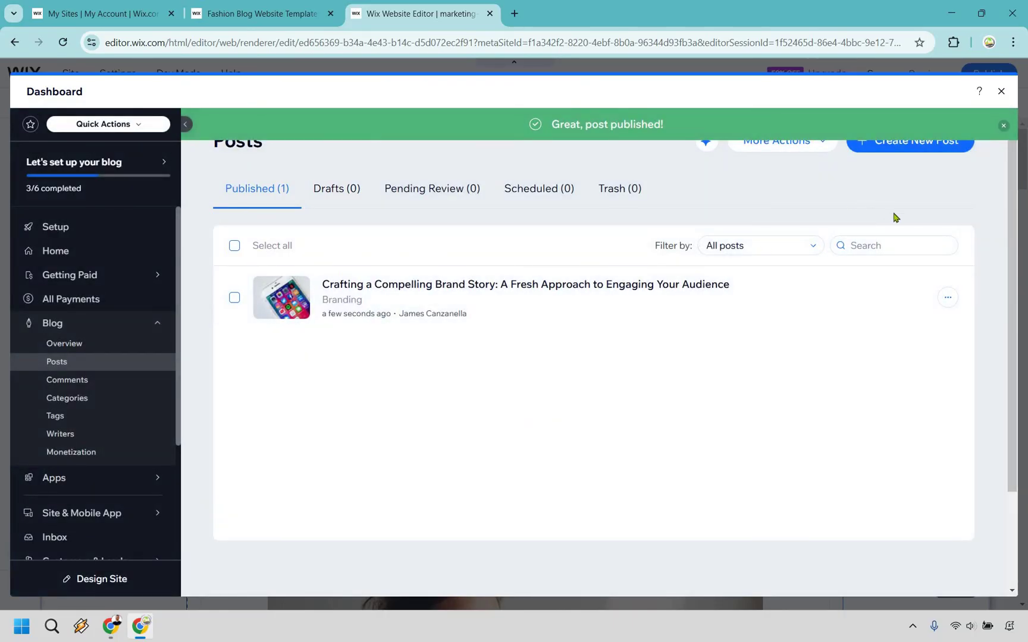
pyautogui.click(1000, 93)
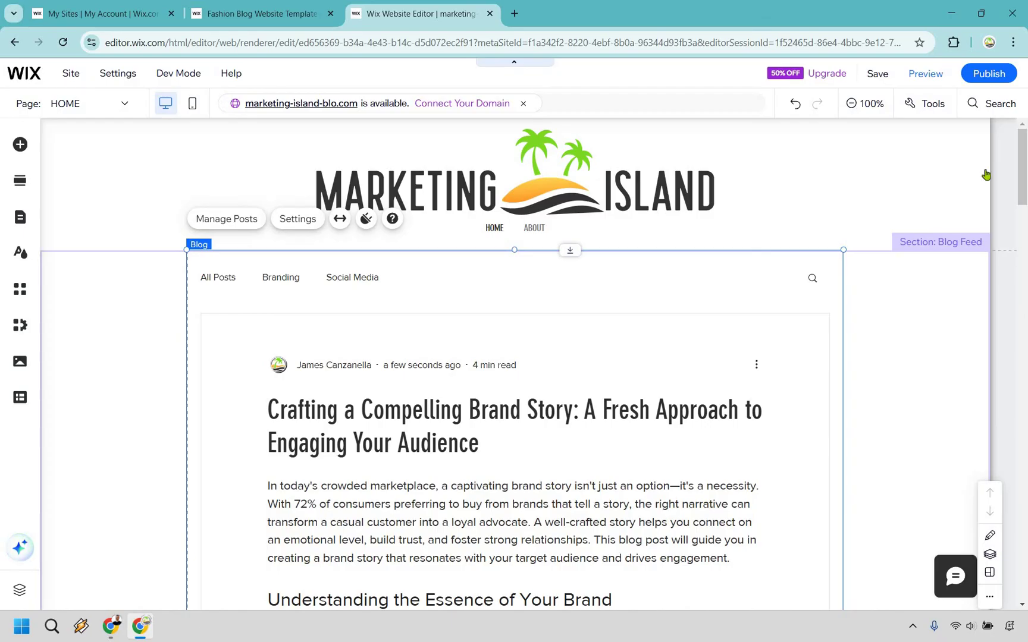
pyautogui.click(980, 75)
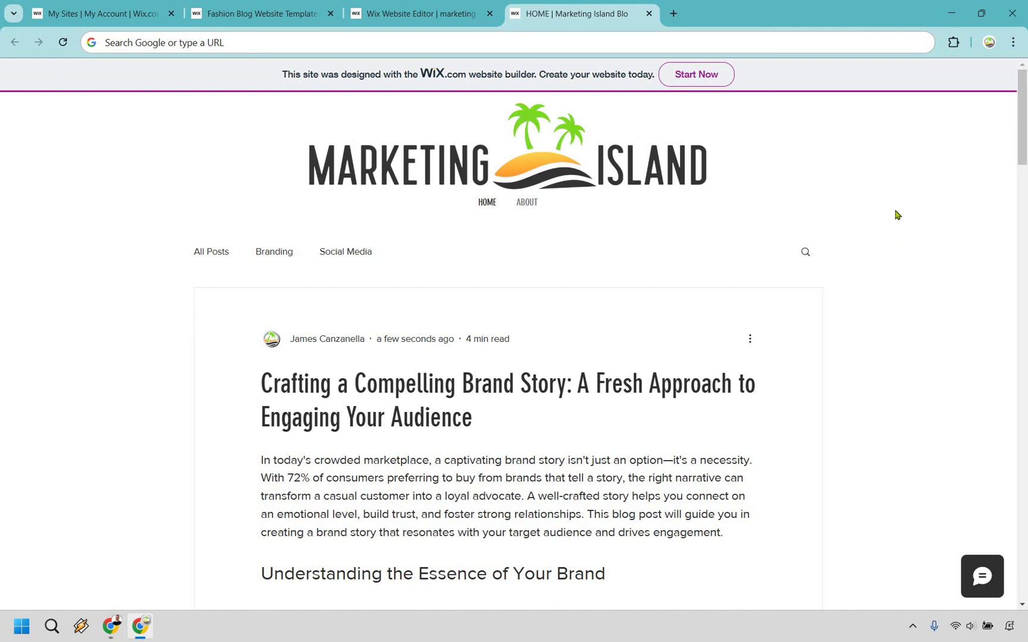
# Step: Scroll the live 'Crafting a Compelling Brand Story' post to confirm its embedded YouTube video displays
pyautogui.scroll(-5, 892, 214)
pyautogui.scroll(-12, 872, 236)
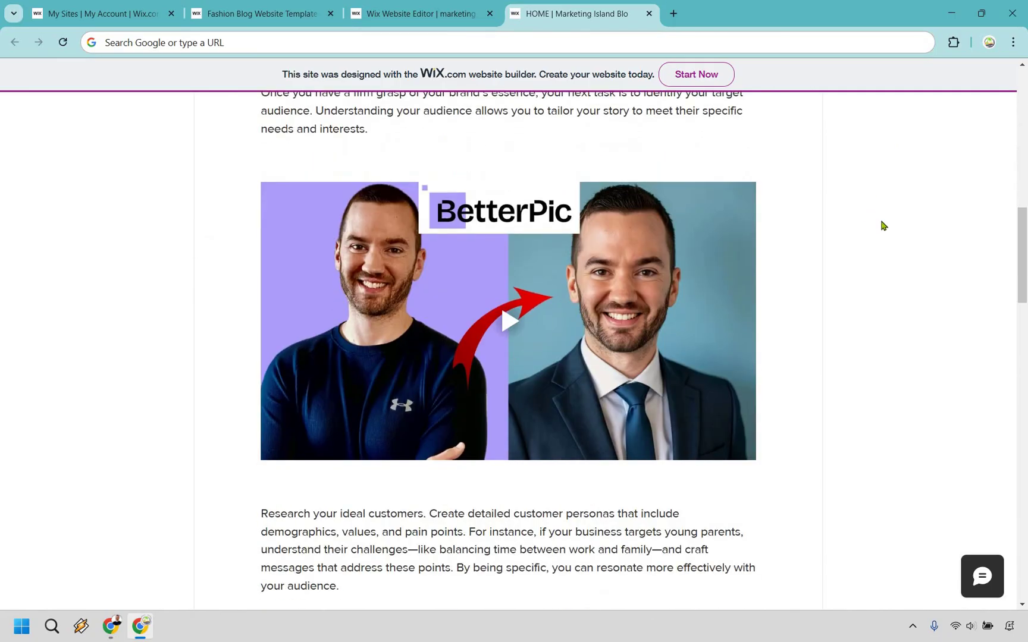
pyautogui.scroll(-15, 858, 226)
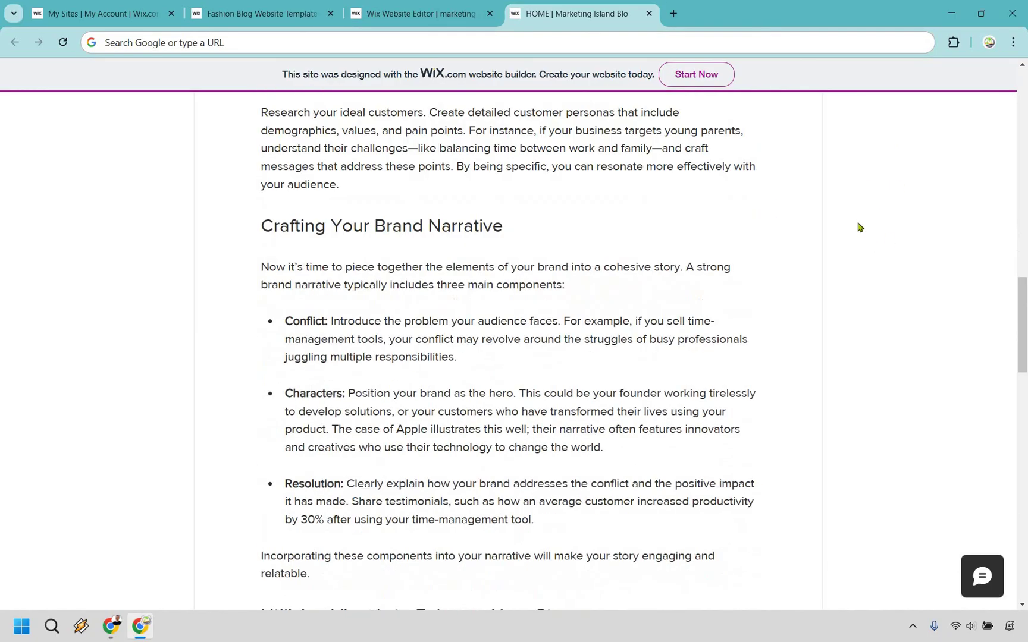
pyautogui.scroll(-9, 857, 226)
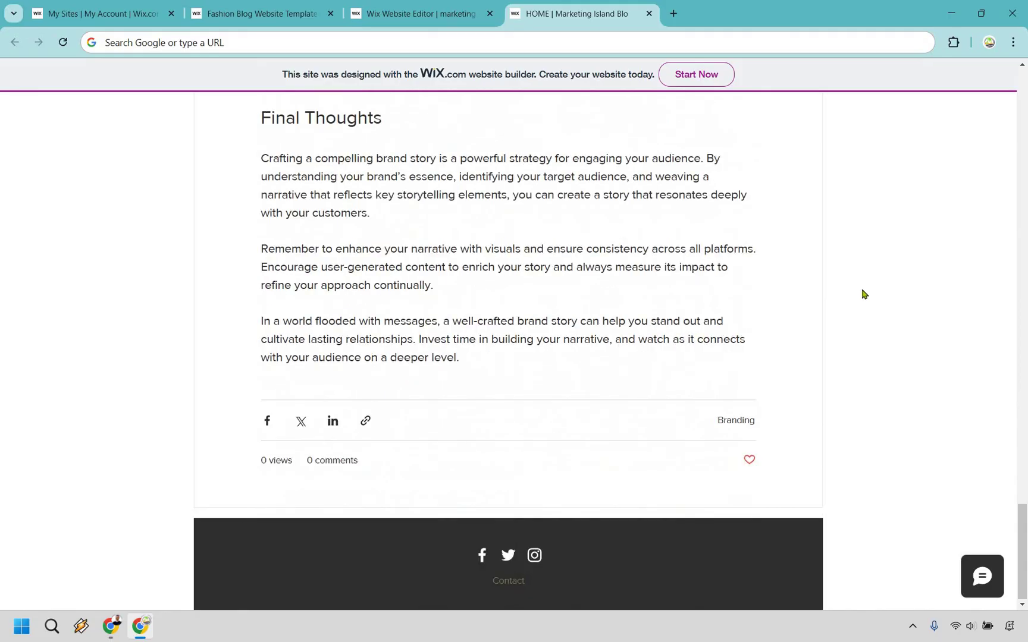
pyautogui.scroll(20, 855, 339)
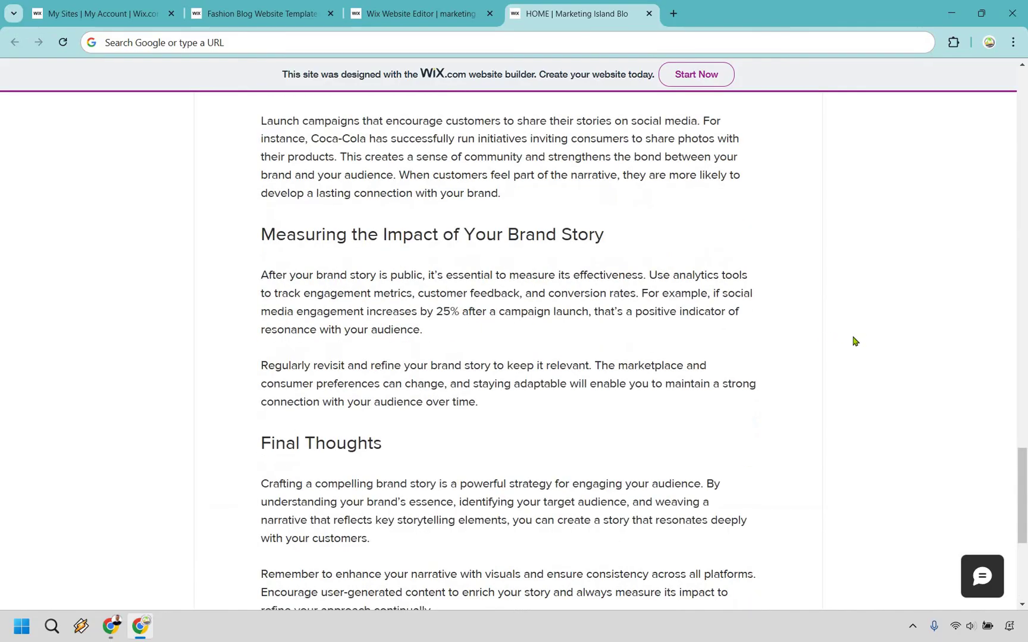
pyautogui.scroll(15, 520, 390)
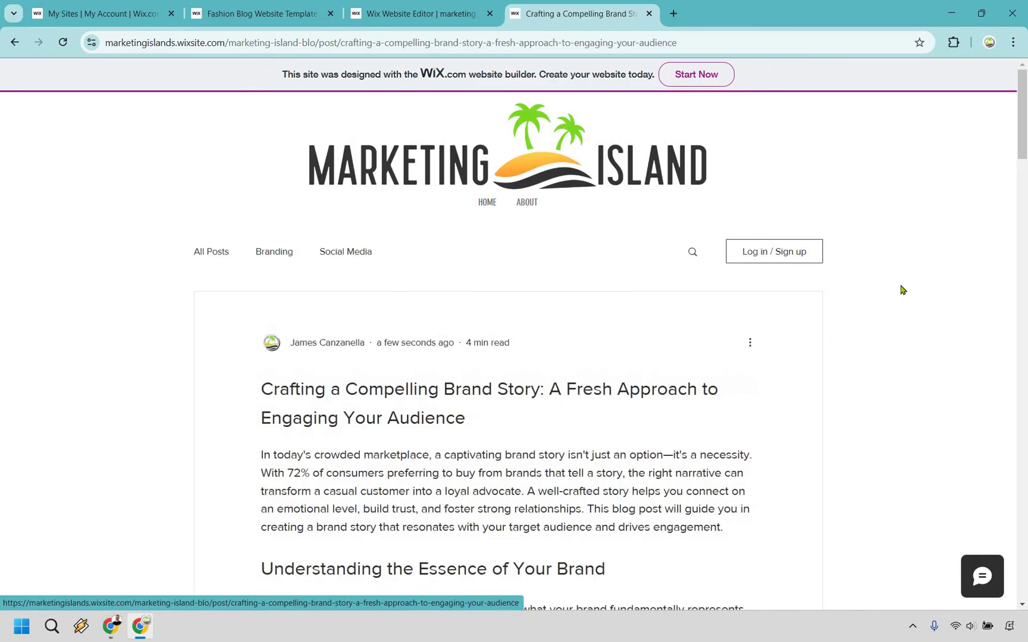
pyautogui.scroll(-12, 908, 272)
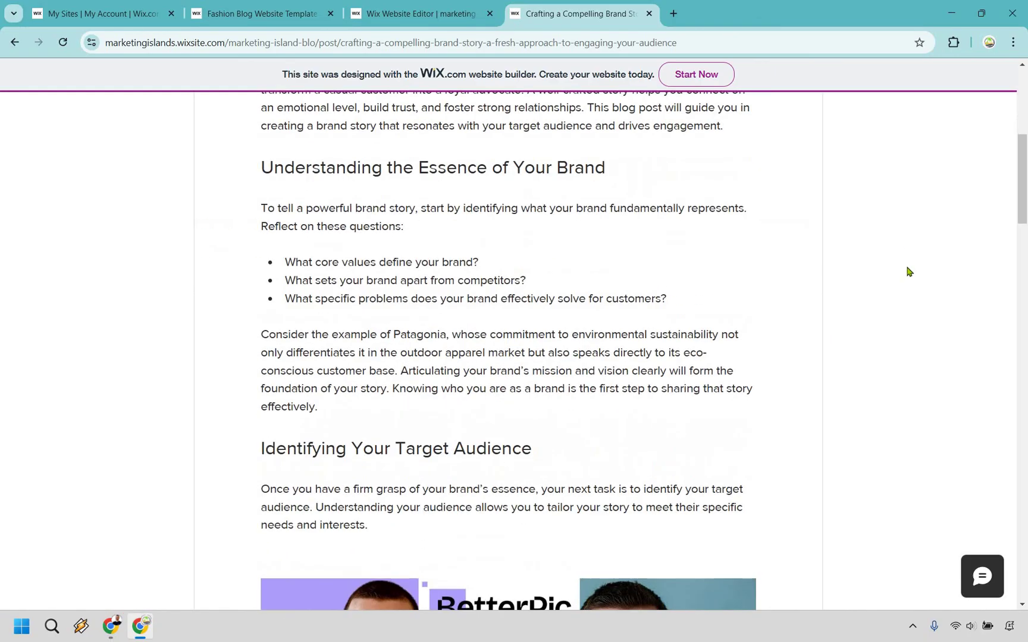
pyautogui.scroll(-4, 908, 271)
pyautogui.scroll(4, 906, 271)
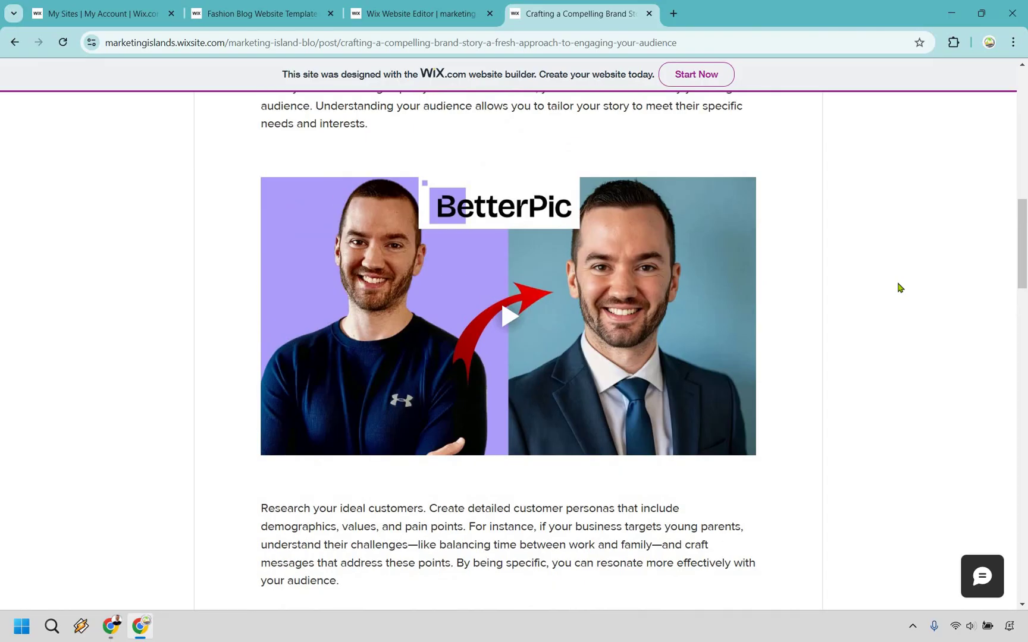
pyautogui.scroll(1, 900, 288)
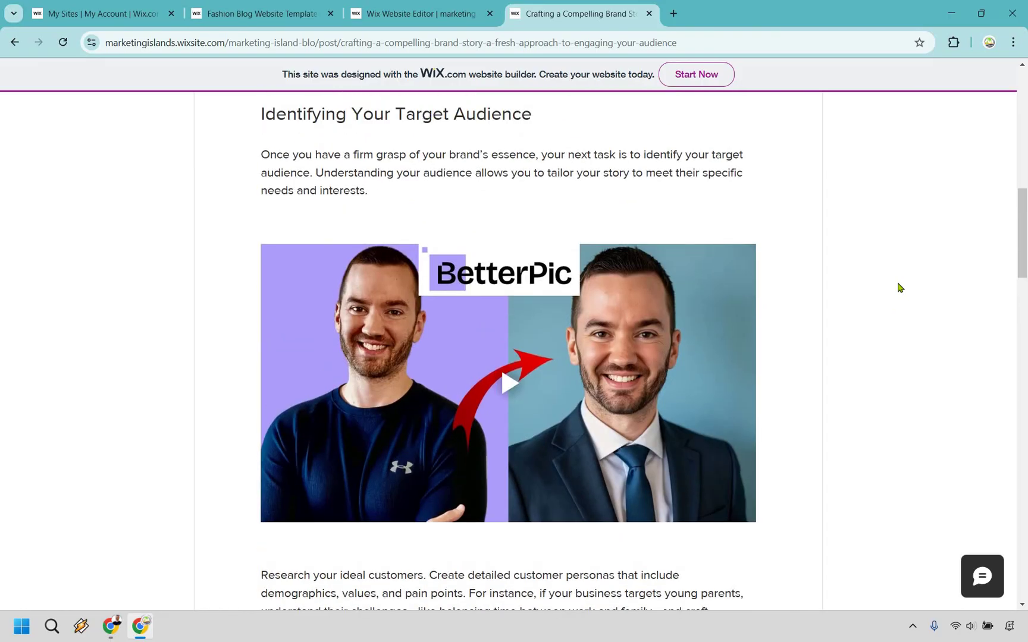